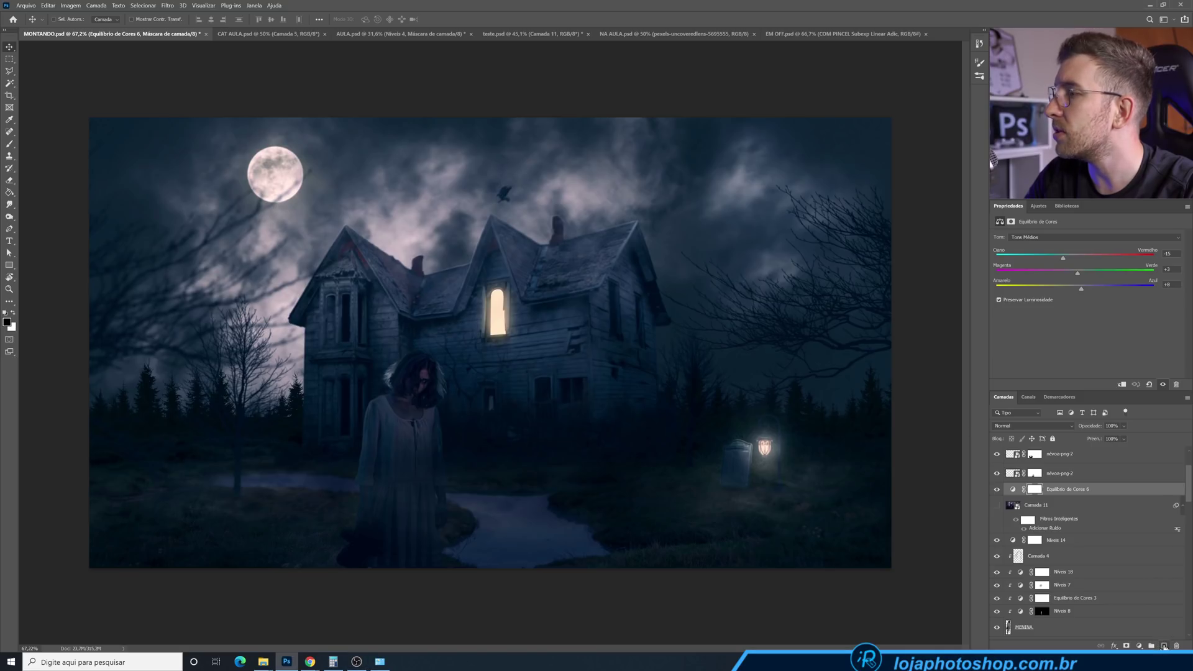
On a new layer above Equilíbrio de Cores 6, brush a straight white horizon line across the house and a wavy mark in each lower corner
{"action": "left_click", "coordinate": [1161, 646]}
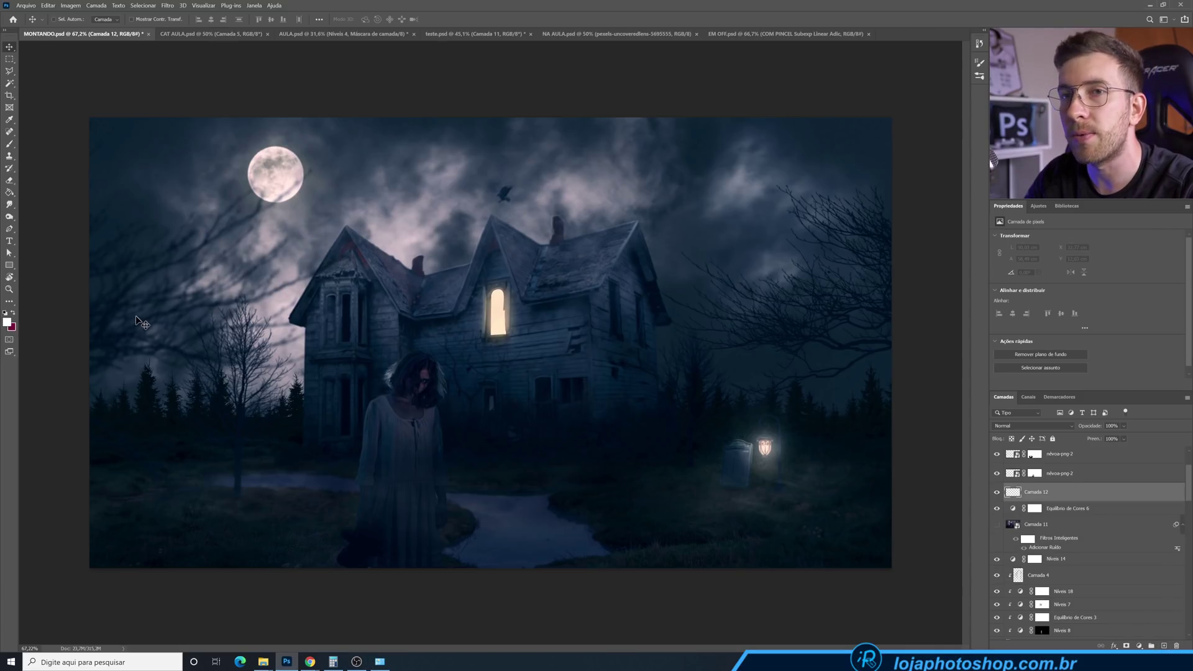
{"action": "left_click", "coordinate": [9, 143]}
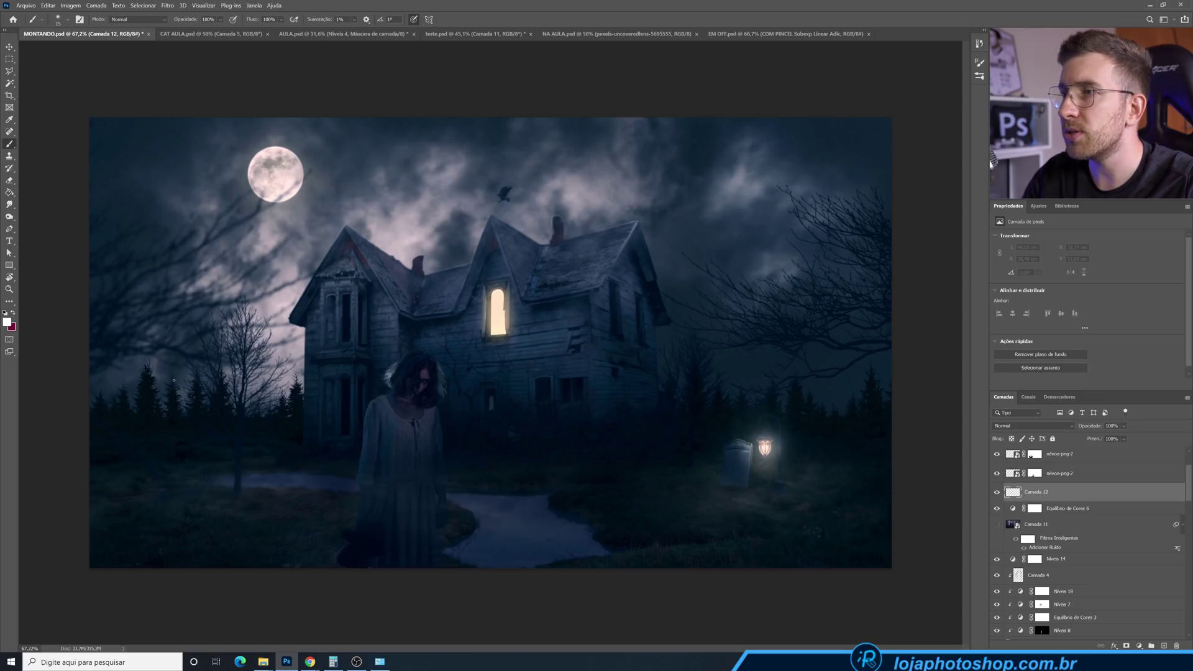
{"action": "mouse_move", "coordinate": [156, 386]}
{"action": "left_mouse_down"}
{"action": "mouse_move", "coordinate": [696, 398]}
{"action": "mouse_move", "coordinate": [780, 386]}
{"action": "left_mouse_up"}
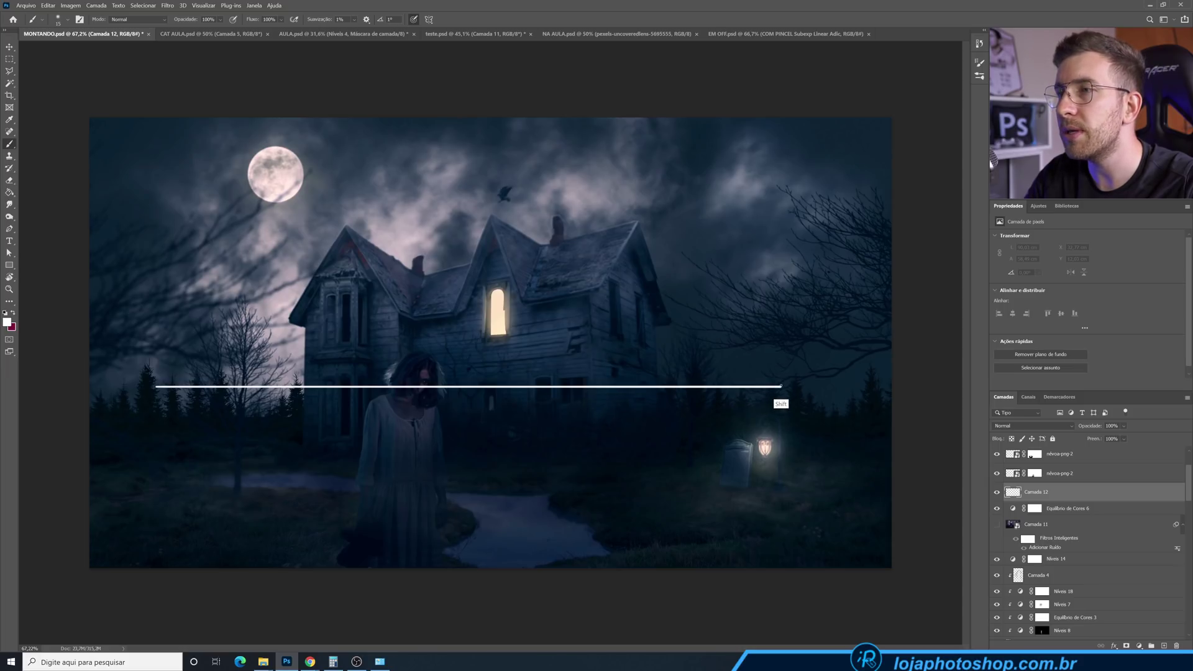
{"action": "left_click_drag", "start_coordinate": [781, 387], "coordinate": [782, 387]}
{"action": "mouse_move", "coordinate": [256, 535]}
{"action": "left_mouse_down"}
{"action": "mouse_move", "coordinate": [256, 508]}
{"action": "mouse_move", "coordinate": [147, 538]}
{"action": "mouse_move", "coordinate": [115, 528]}
{"action": "left_mouse_up"}
{"action": "left_click_drag", "start_coordinate": [685, 538], "coordinate": [838, 518]}
{"action": "mouse_move", "coordinate": [654, 567]}
{"action": "left_mouse_down"}
{"action": "mouse_move", "coordinate": [653, 547]}
{"action": "mouse_move", "coordinate": [666, 552]}
{"action": "left_mouse_up"}
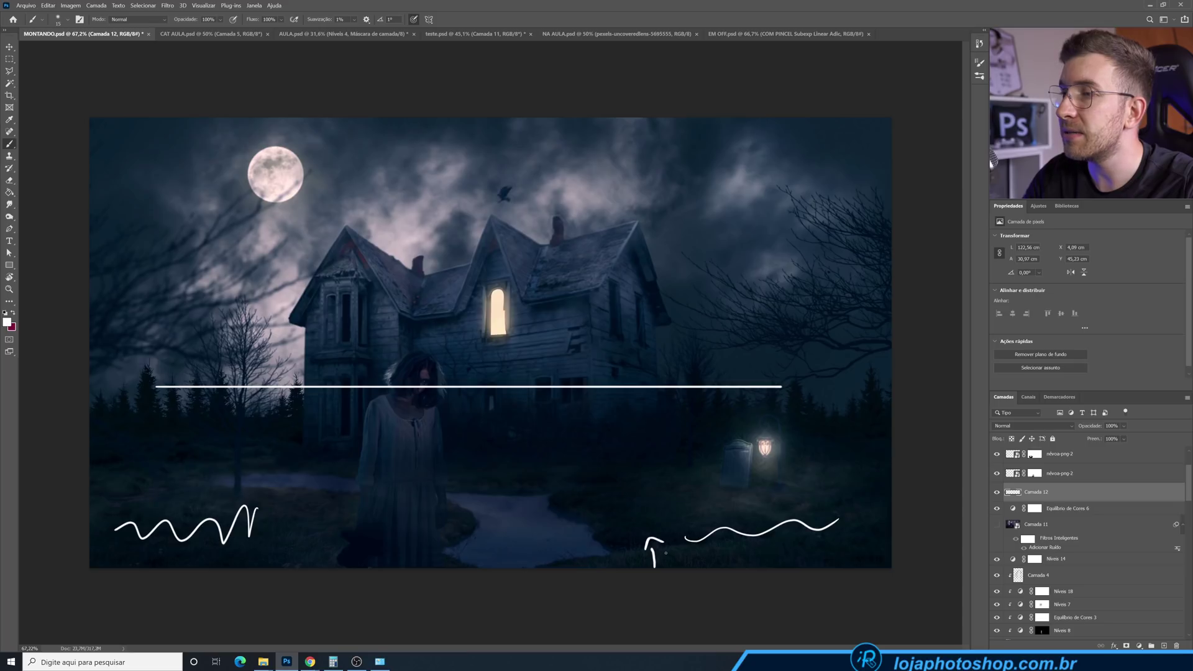
{"action": "key", "text": "ctrl+z"}
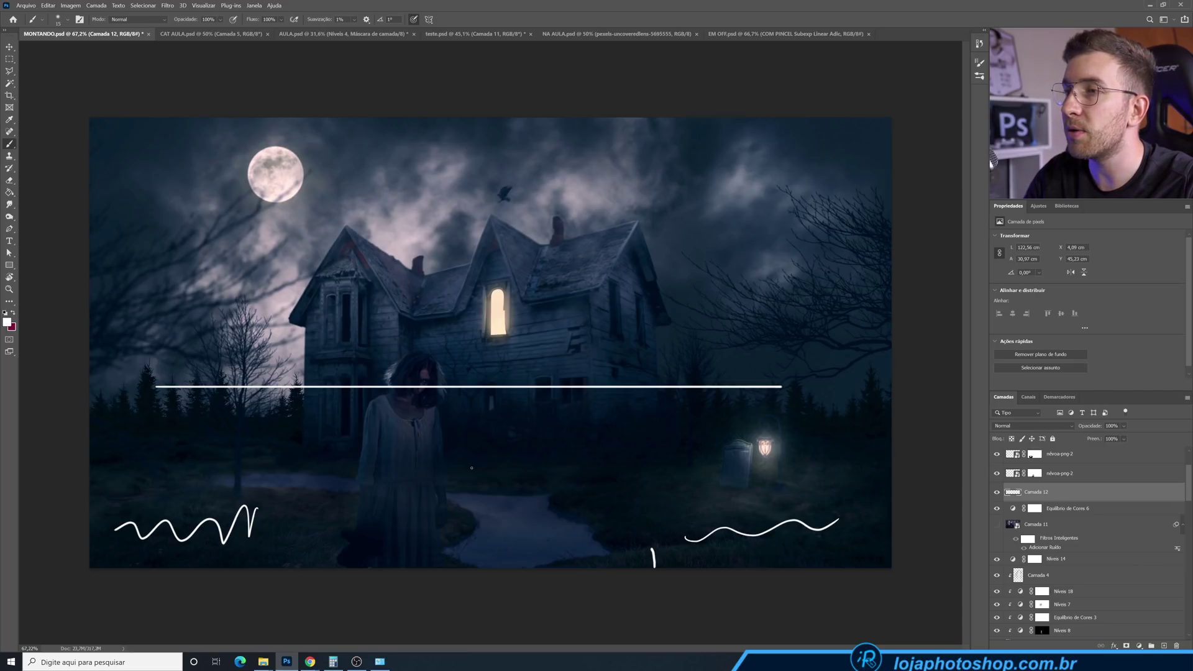
{"action": "mouse_move", "coordinate": [272, 445]}
{"action": "left_mouse_down"}
{"action": "mouse_move", "coordinate": [342, 435]}
{"action": "mouse_move", "coordinate": [316, 487]}
{"action": "mouse_move", "coordinate": [334, 495]}
{"action": "mouse_move", "coordinate": [339, 475]}
{"action": "left_mouse_up"}
{"action": "key", "text": "ctrl+z"}
{"action": "key", "text": "ctrl+z"}
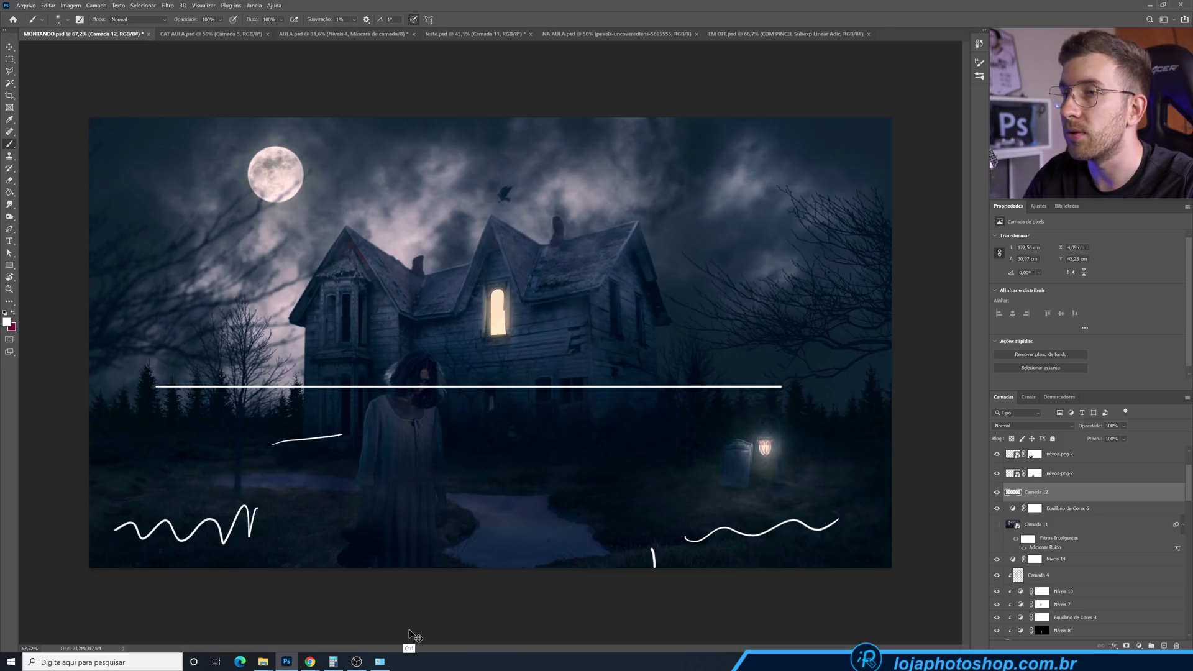
{"action": "key", "text": "ctrl+z"}
{"action": "key", "text": "ctrl+z"}
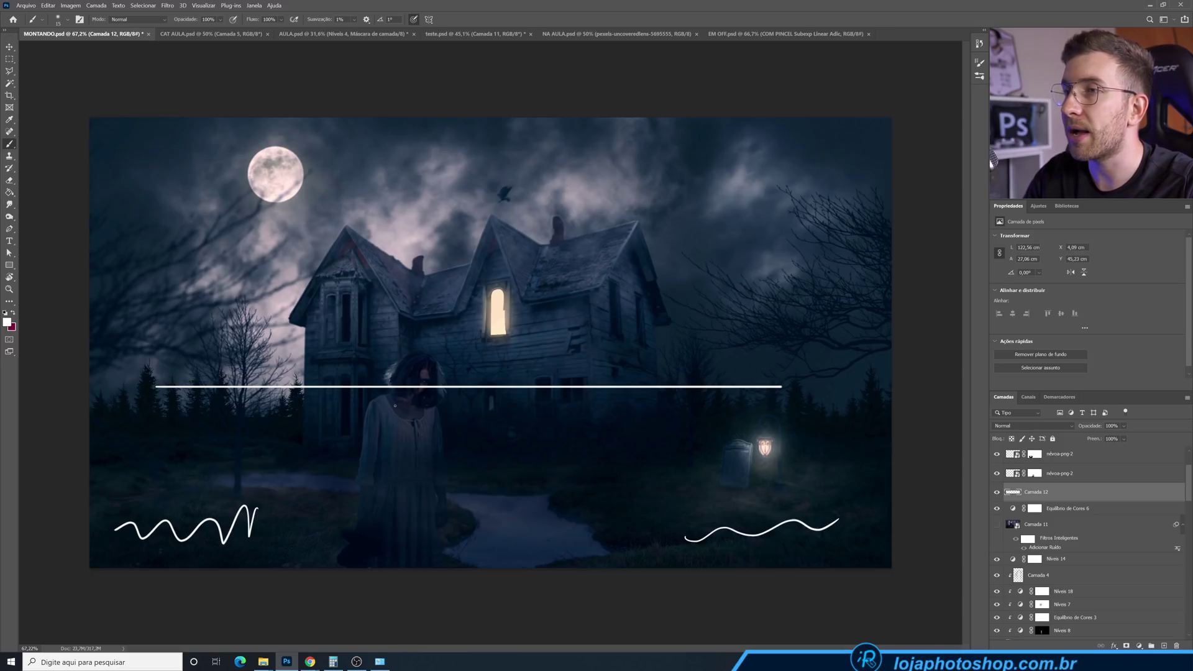
{"action": "mouse_move", "coordinate": [268, 473]}
{"action": "left_mouse_down"}
{"action": "mouse_move", "coordinate": [367, 444]}
{"action": "mouse_move", "coordinate": [319, 428]}
{"action": "mouse_move", "coordinate": [333, 439]}
{"action": "left_mouse_up"}
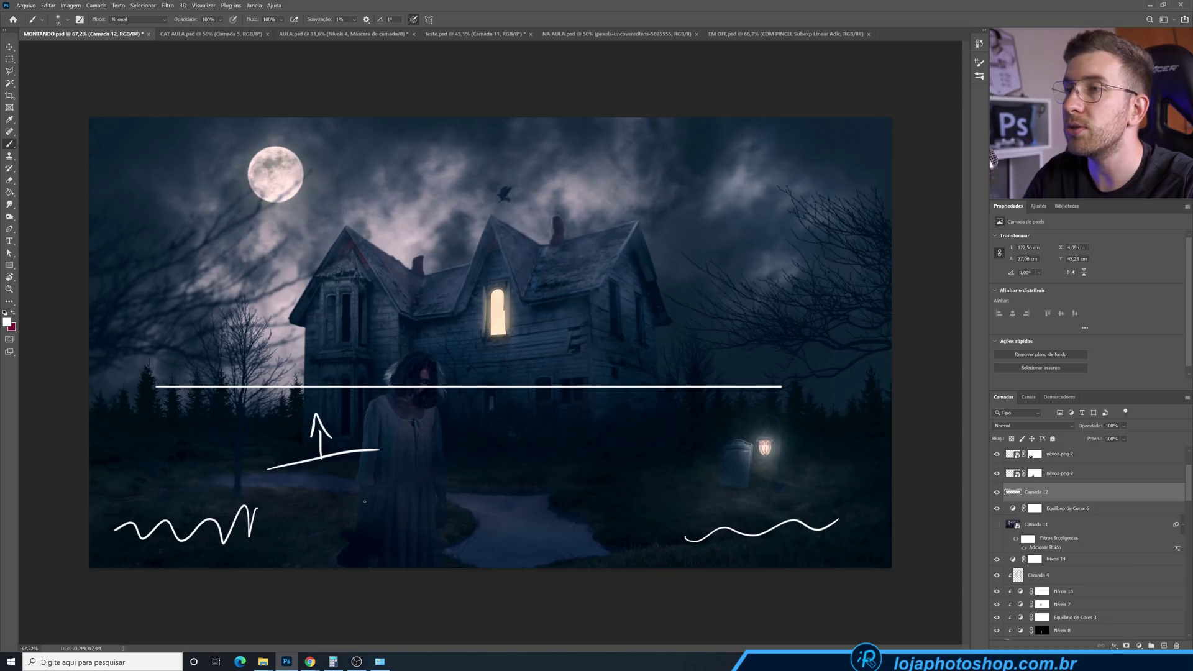
{"action": "key", "text": "ctrl+z"}
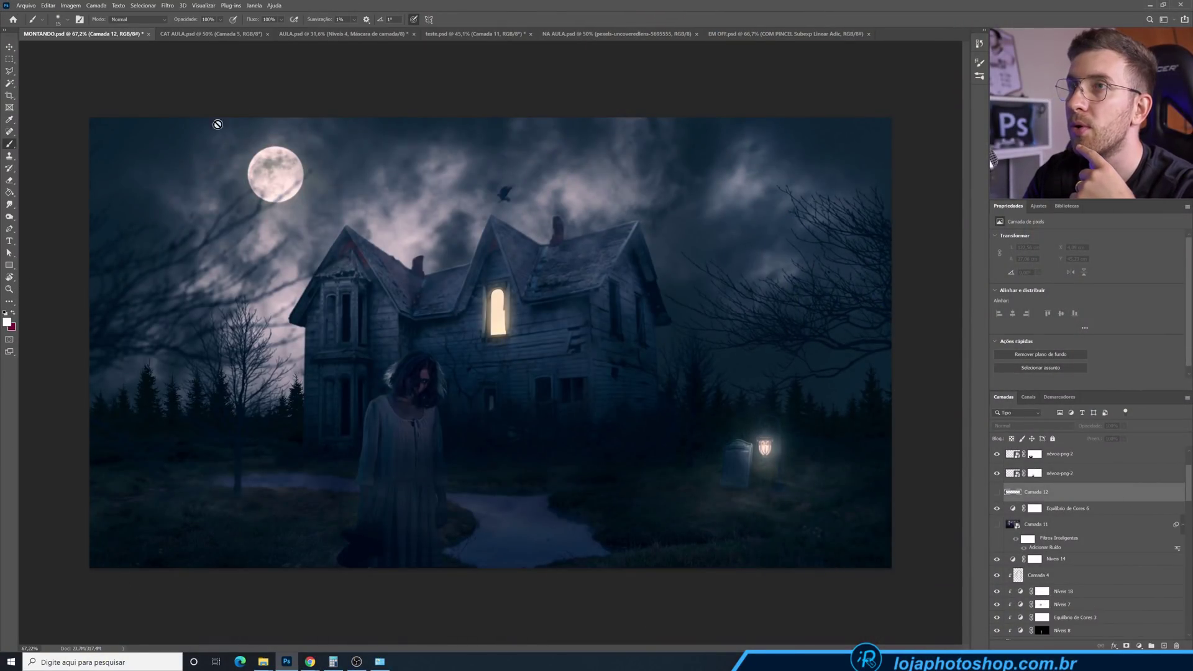
In CAT AULA.psd, brush a pink #fa53c5 straight horizontal line across the sky and two downward arrows above the cat on a new top layer
{"action": "left_click", "coordinate": [187, 34]}
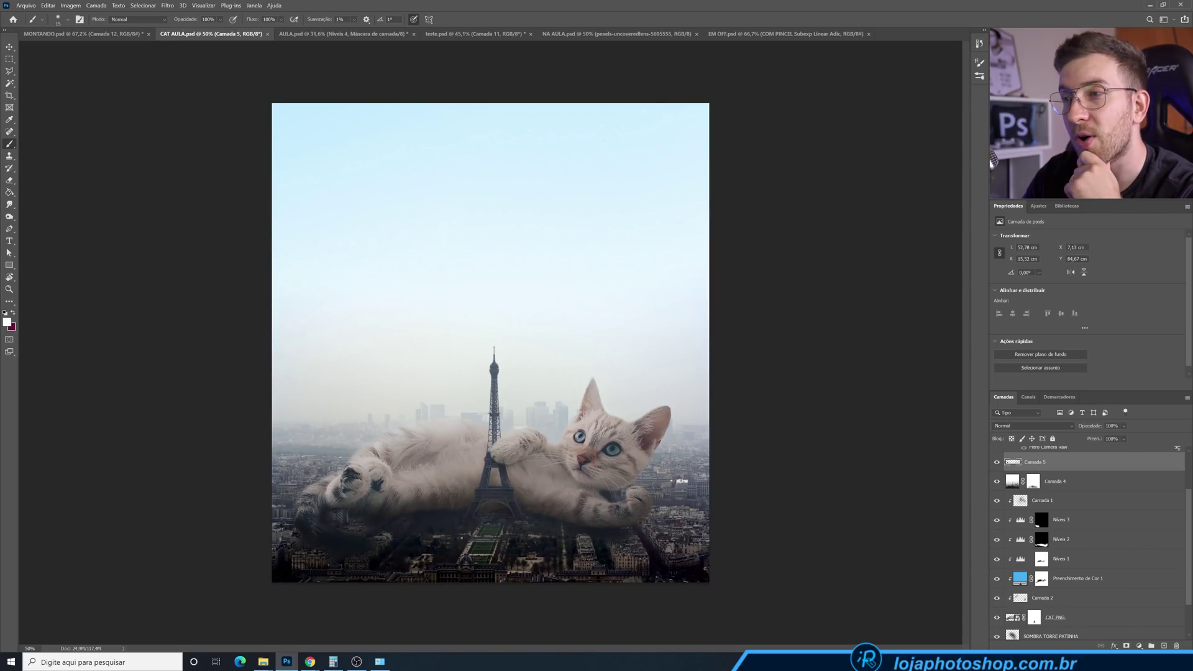
{"action": "left_click", "coordinate": [118, 34]}
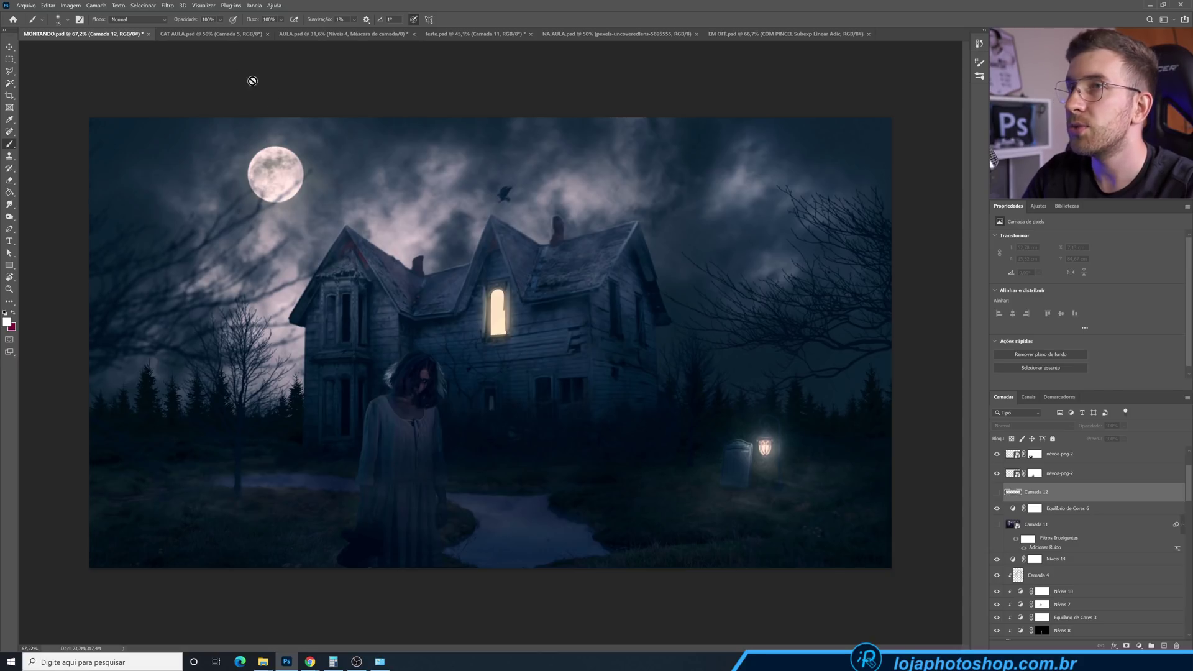
{"action": "left_click", "coordinate": [214, 33]}
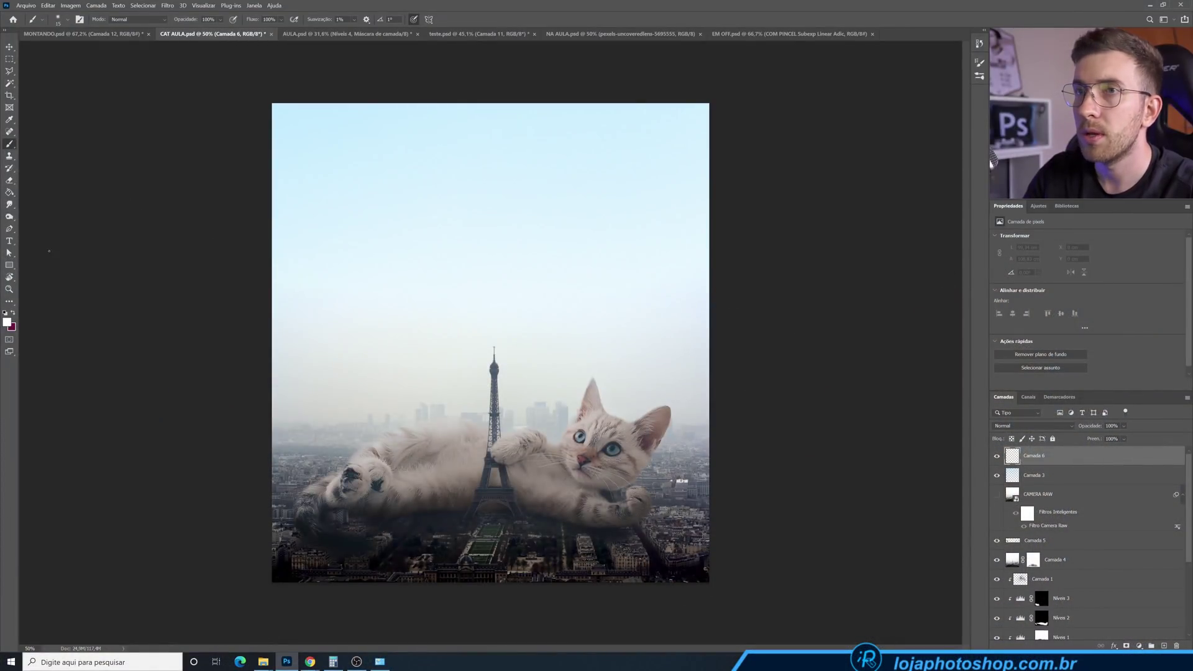
{"action": "left_click", "coordinate": [8, 321]}
{"action": "left_click_drag", "start_coordinate": [764, 378], "coordinate": [761, 344]}
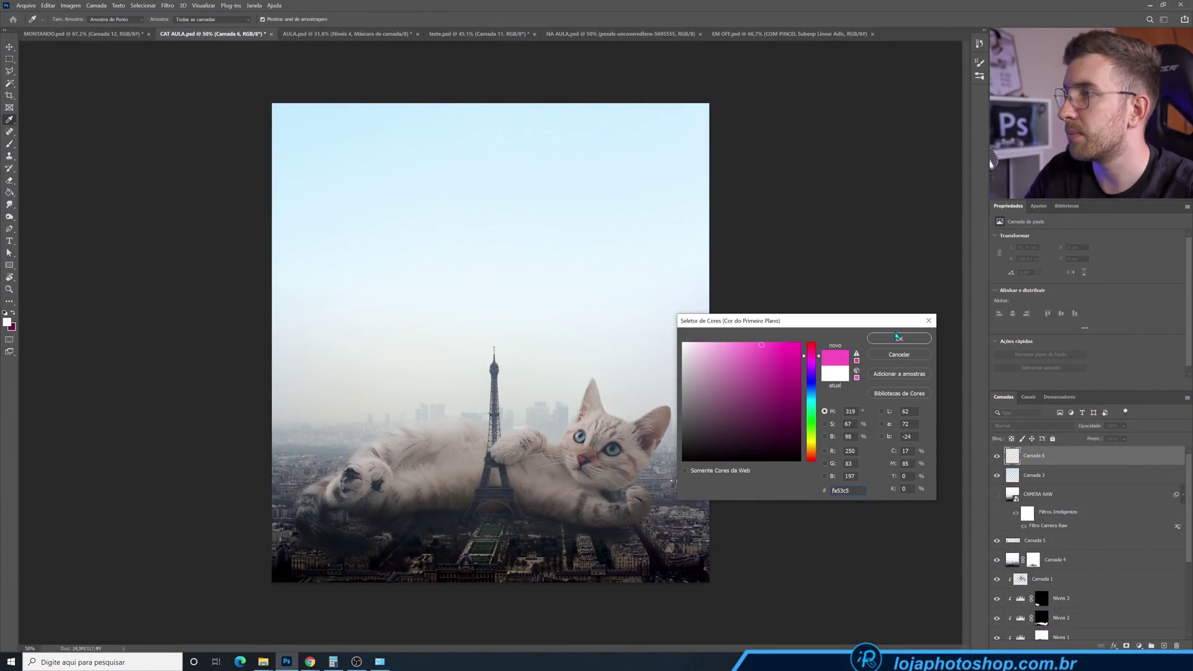
{"action": "left_click", "coordinate": [897, 339]}
{"action": "key", "text": "b"}
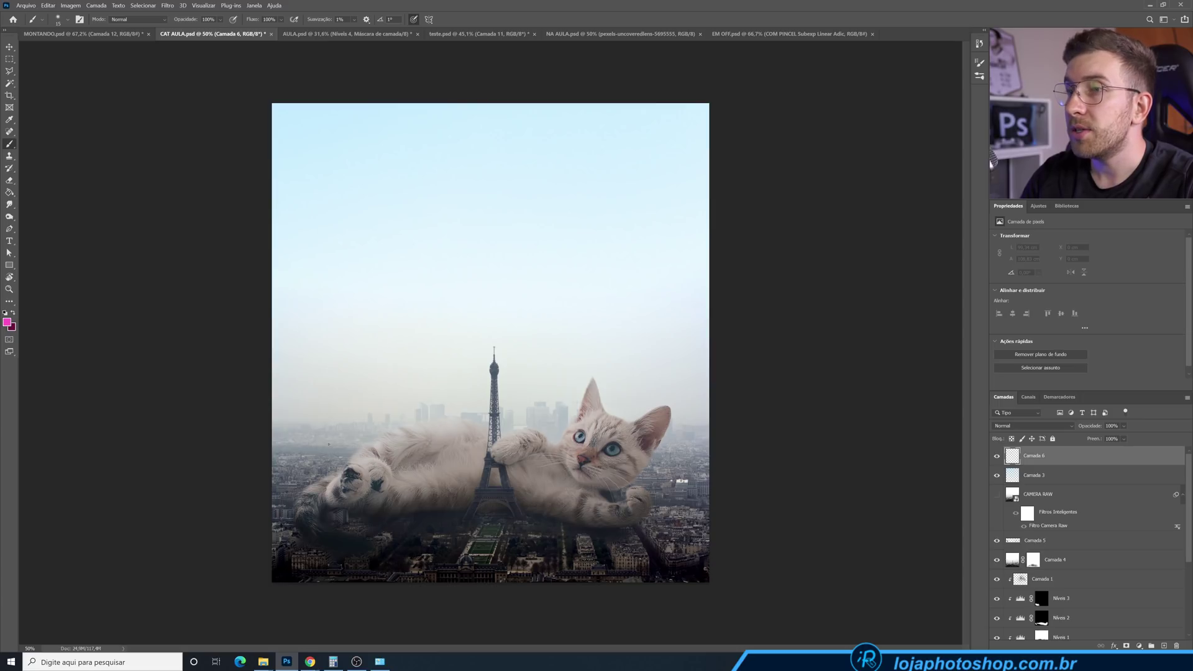
{"action": "left_click_drag", "start_coordinate": [294, 292], "coordinate": [677, 292]}
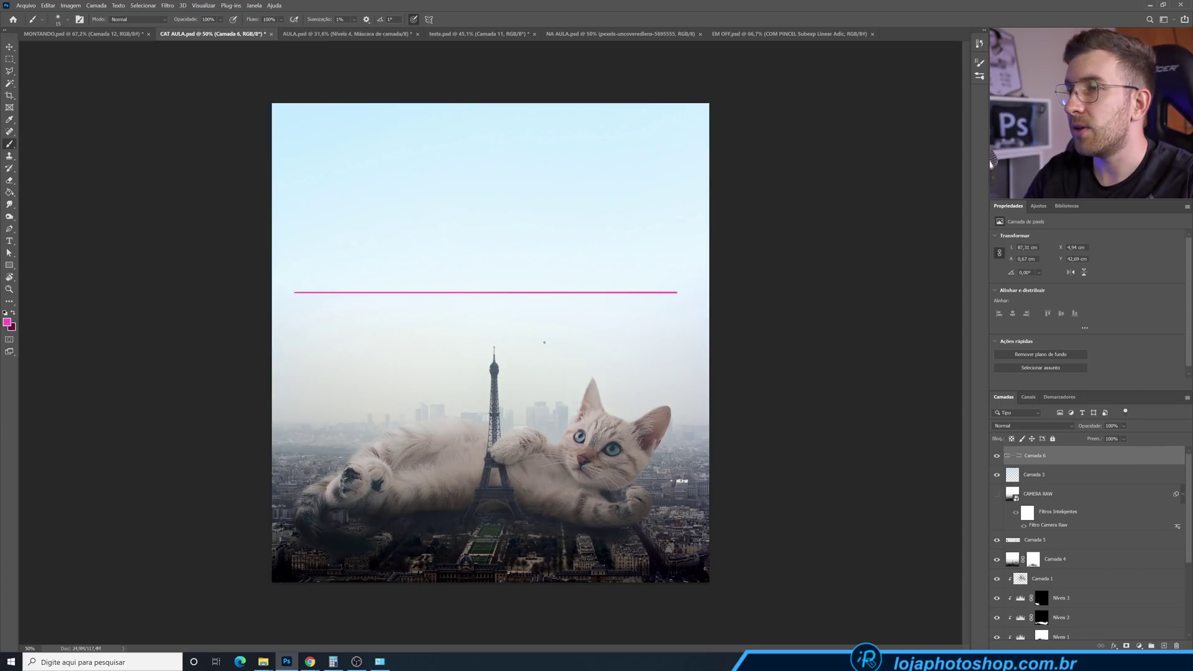
{"action": "mouse_move", "coordinate": [367, 320]}
{"action": "left_mouse_down"}
{"action": "mouse_move", "coordinate": [384, 387]}
{"action": "mouse_move", "coordinate": [415, 370]}
{"action": "left_mouse_up"}
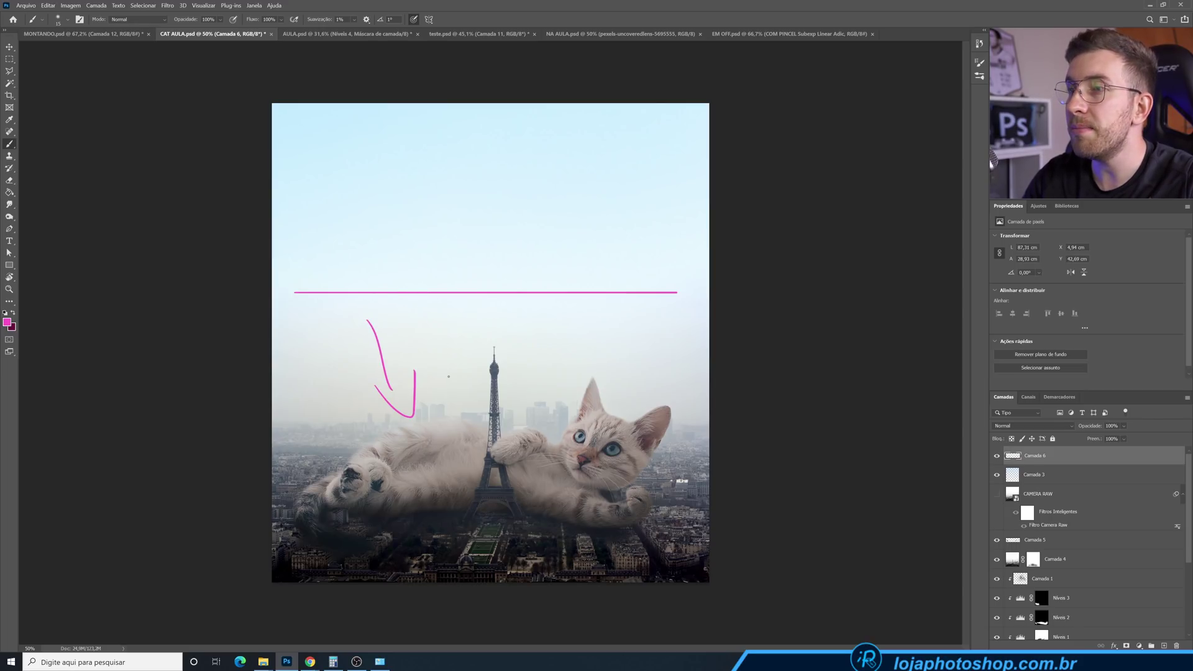
{"action": "mouse_move", "coordinate": [429, 332]}
{"action": "left_mouse_down"}
{"action": "mouse_move", "coordinate": [447, 395]}
{"action": "mouse_move", "coordinate": [468, 376]}
{"action": "left_mouse_up"}
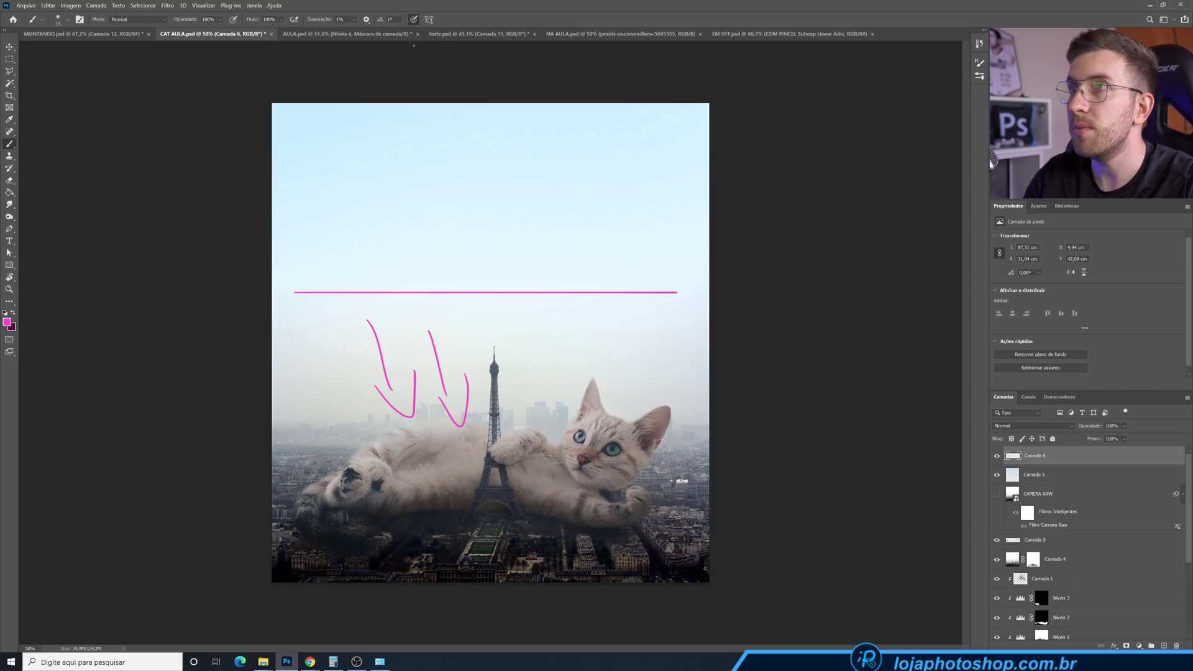
In AULA.psd, add a new top layer and brush a pink line along the horizon plus wavy marks on the foreground asphalt and beside the car
{"action": "left_click", "coordinate": [367, 33]}
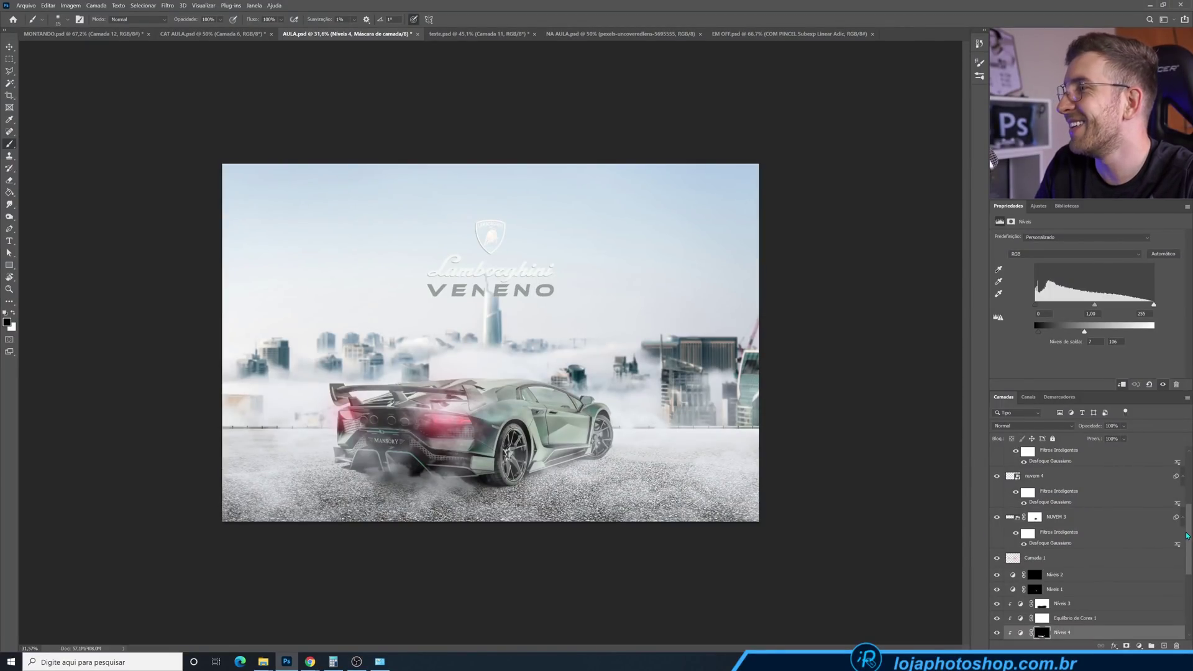
{"action": "scroll", "coordinate": [1188, 535], "scroll_direction": "up", "scroll_amount": 5}
{"action": "left_click", "coordinate": [1143, 464]}
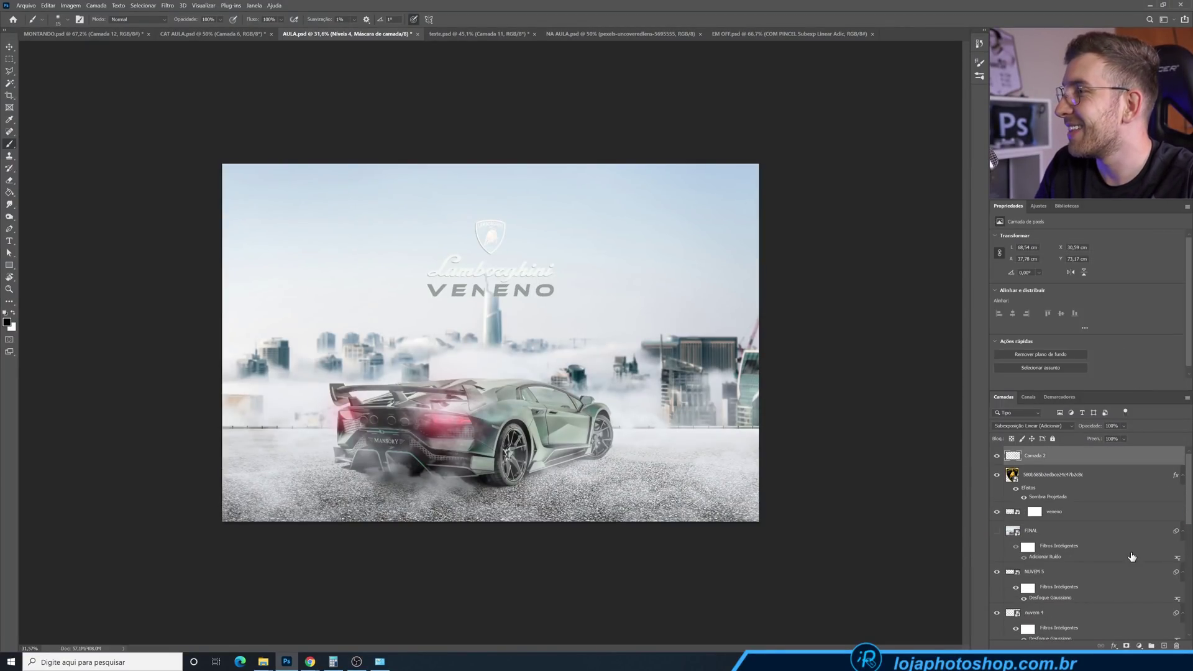
{"action": "left_click", "coordinate": [1163, 645]}
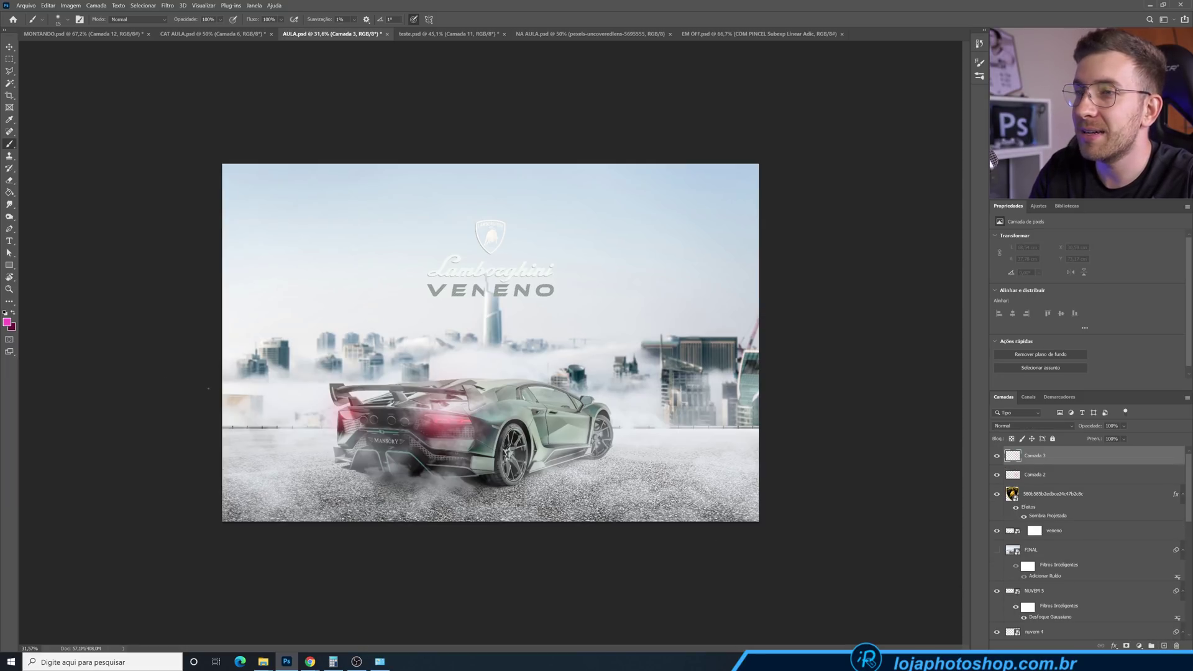
{"action": "left_click_drag", "start_coordinate": [253, 425], "coordinate": [782, 434]}
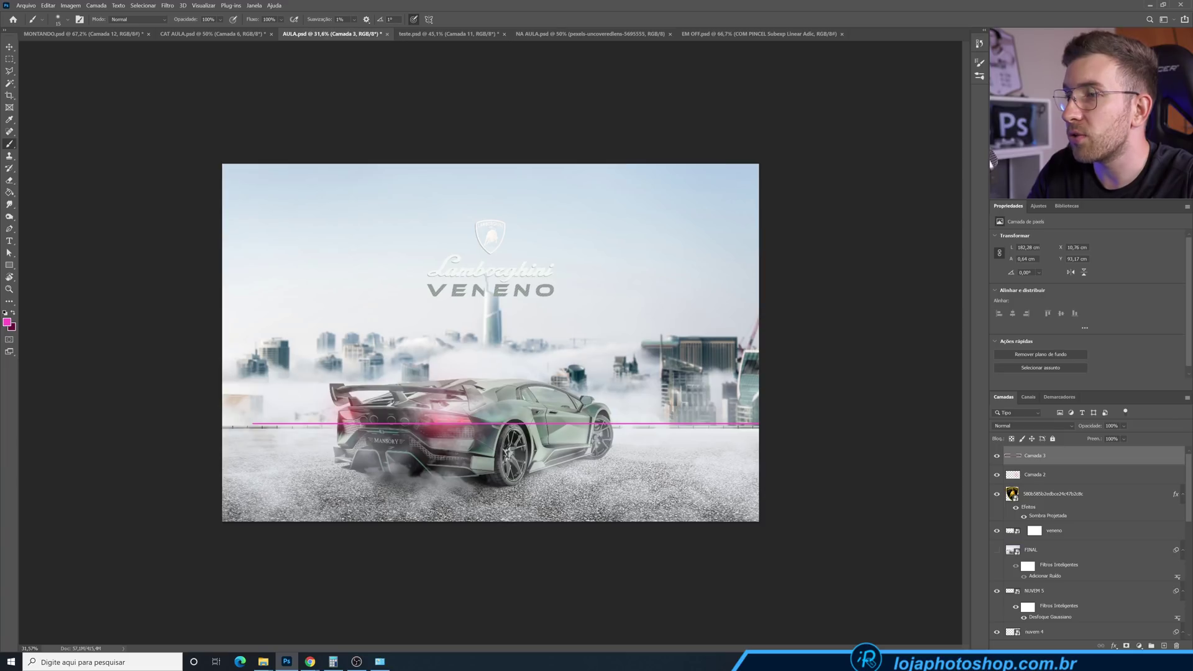
{"action": "left_click_drag", "start_coordinate": [589, 504], "coordinate": [633, 506]}
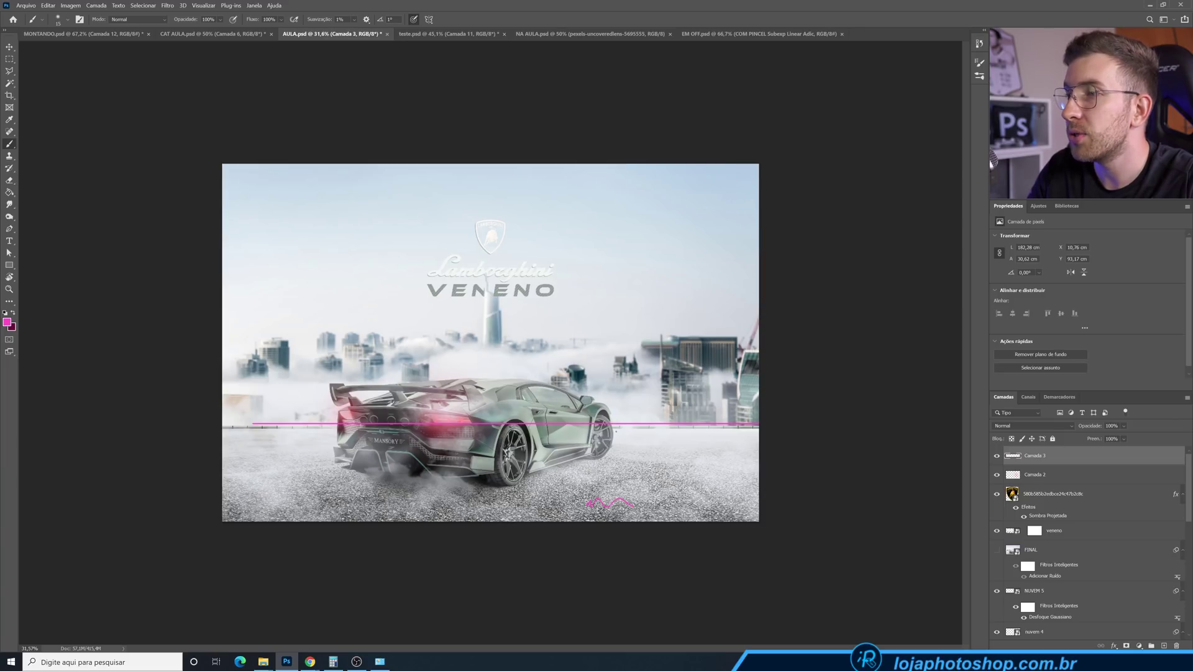
{"action": "left_click_drag", "start_coordinate": [616, 407], "coordinate": [651, 411]}
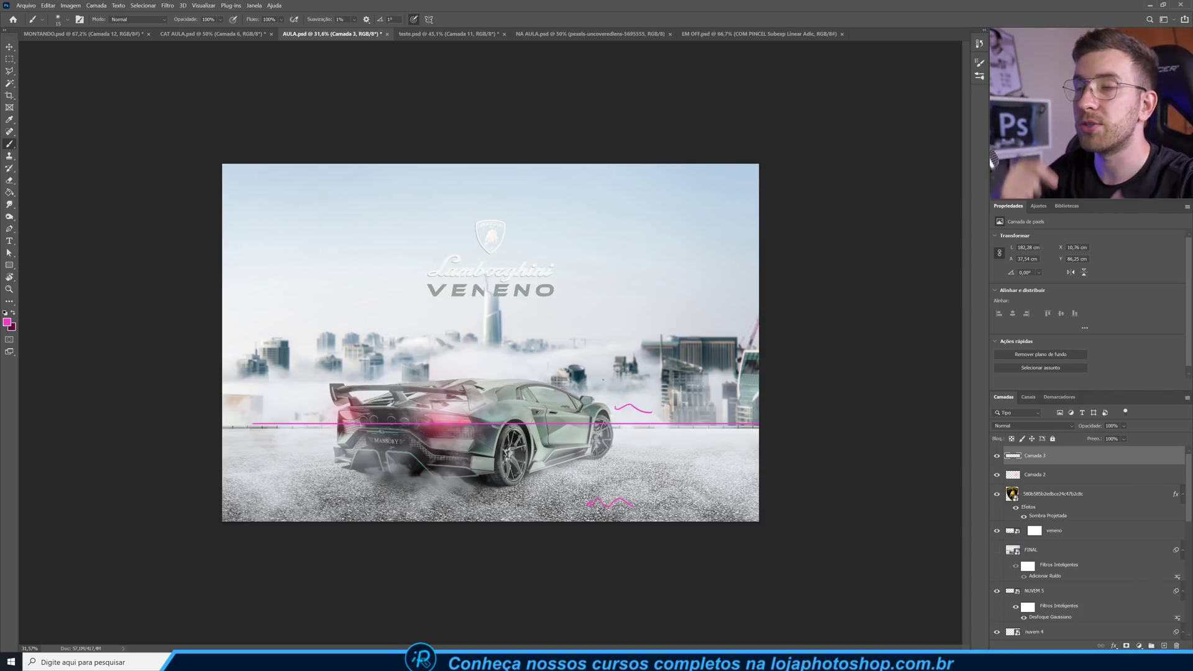
In the lavender field document, brush a pink horizontal line across the mountains and short guide strokes around the woman's legs on a new layer
{"action": "left_click", "coordinate": [472, 36]}
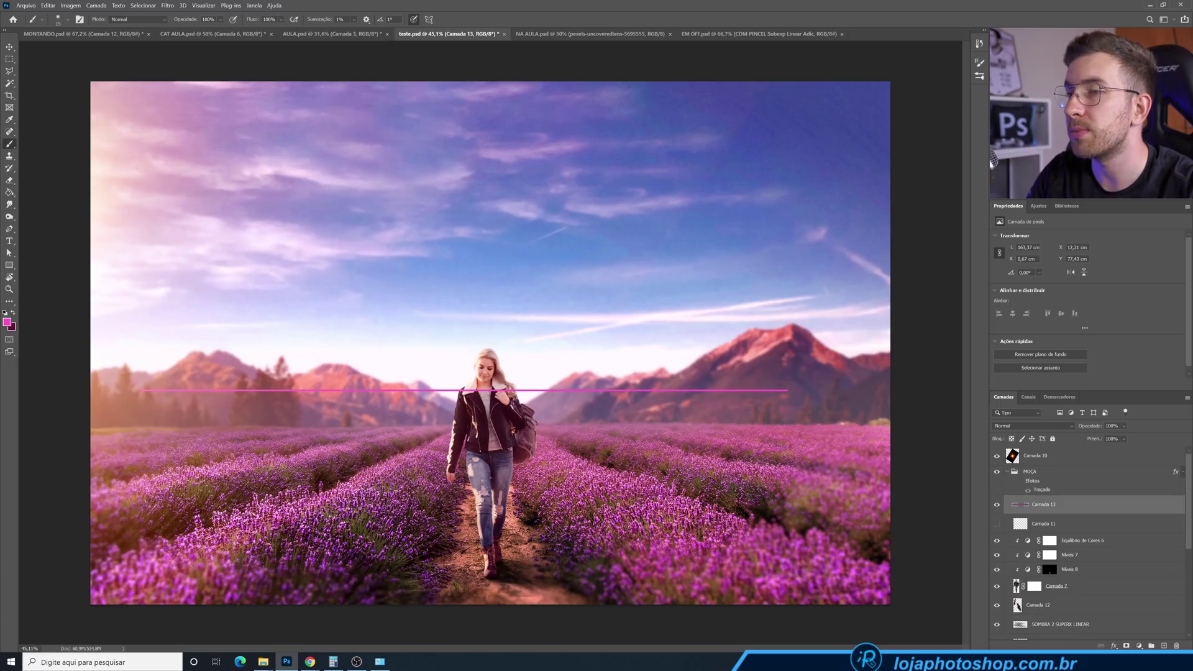
{"action": "left_click_drag", "start_coordinate": [457, 543], "coordinate": [484, 540]}
{"action": "left_click_drag", "start_coordinate": [413, 475], "coordinate": [439, 546]}
{"action": "left_click_drag", "start_coordinate": [514, 487], "coordinate": [502, 538]}
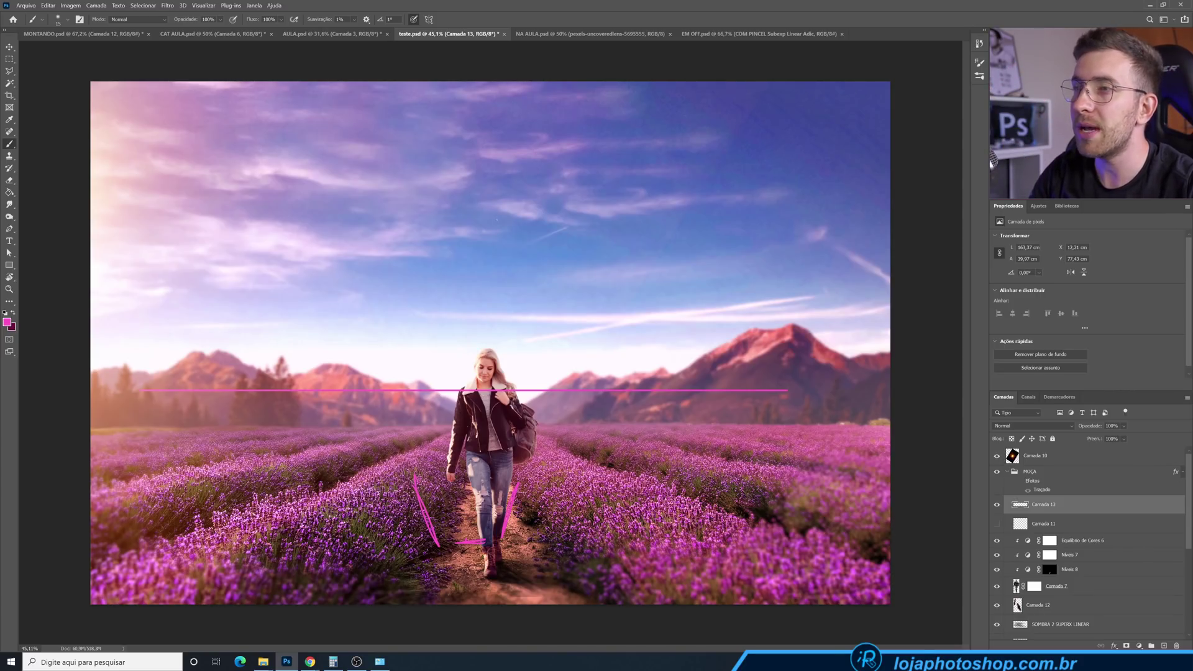
View the NA AULA.psd and EM OFF.psd compositions and return to MONTANDO.psd
{"action": "key", "text": "ctrl+Tab"}
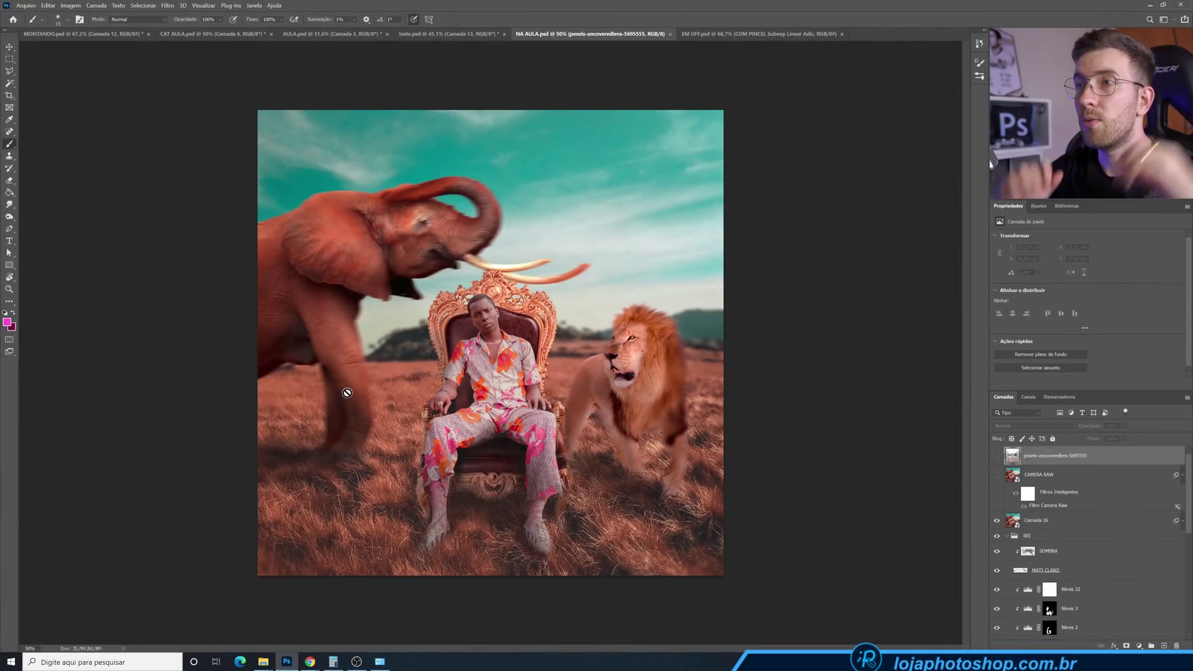
{"action": "left_click", "coordinate": [698, 36]}
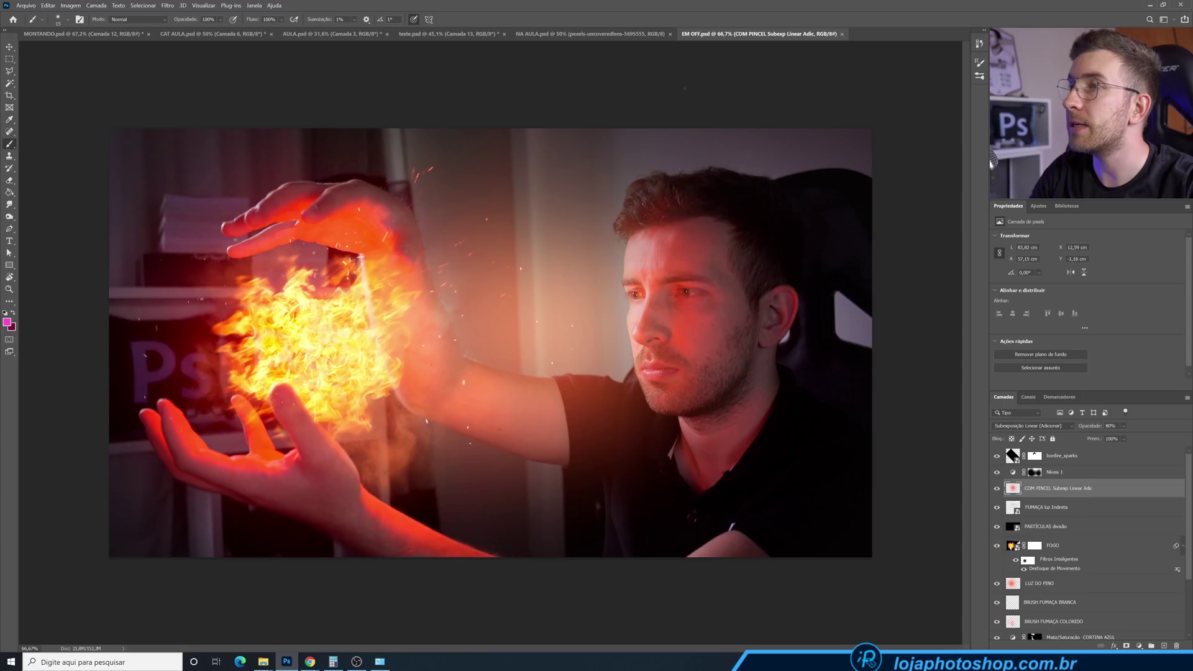
{"action": "left_click", "coordinate": [124, 39]}
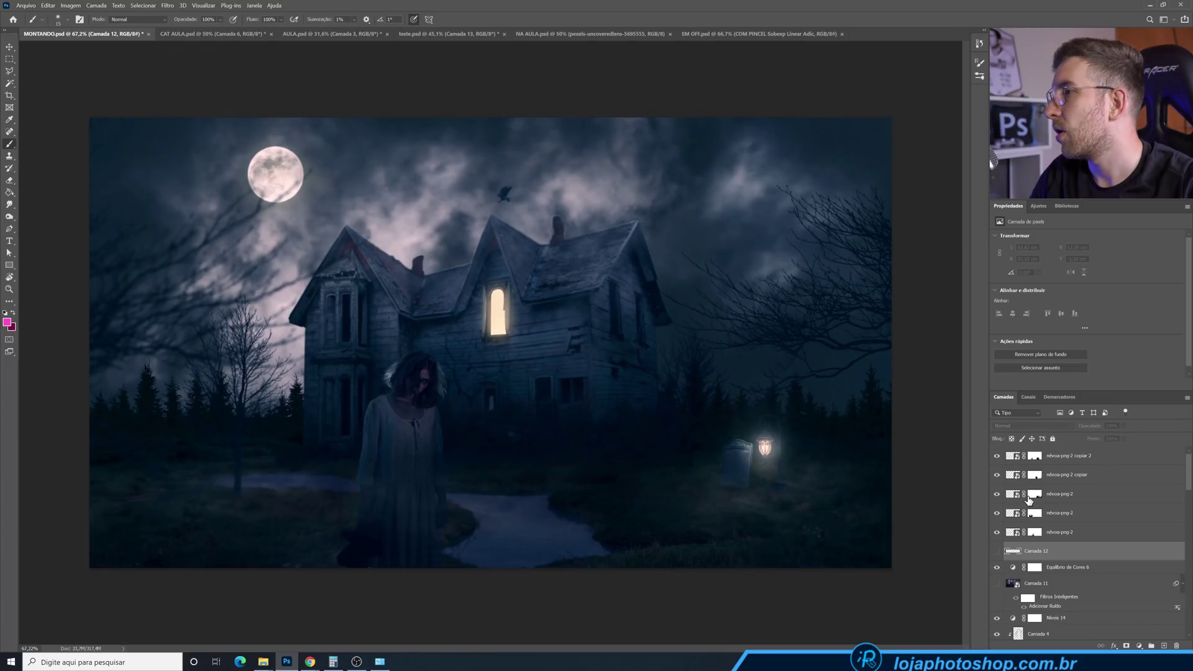
Hide the Níveis adjustment layers clipped to the grass field layer, including Níveis 4 and Níveis 2
{"action": "scroll", "coordinate": [1029, 499], "scroll_direction": "down", "scroll_amount": 3}
{"action": "scroll", "coordinate": [1030, 498], "scroll_direction": "down", "scroll_amount": 5}
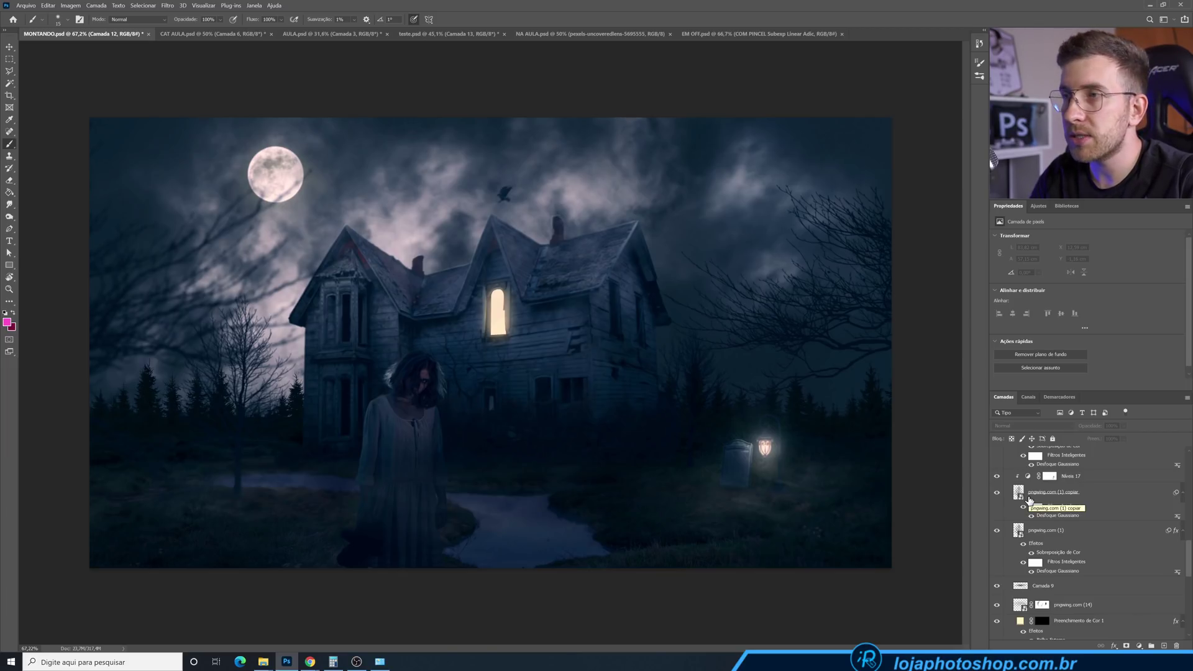
{"action": "scroll", "coordinate": [1025, 515], "scroll_direction": "down", "scroll_amount": 8}
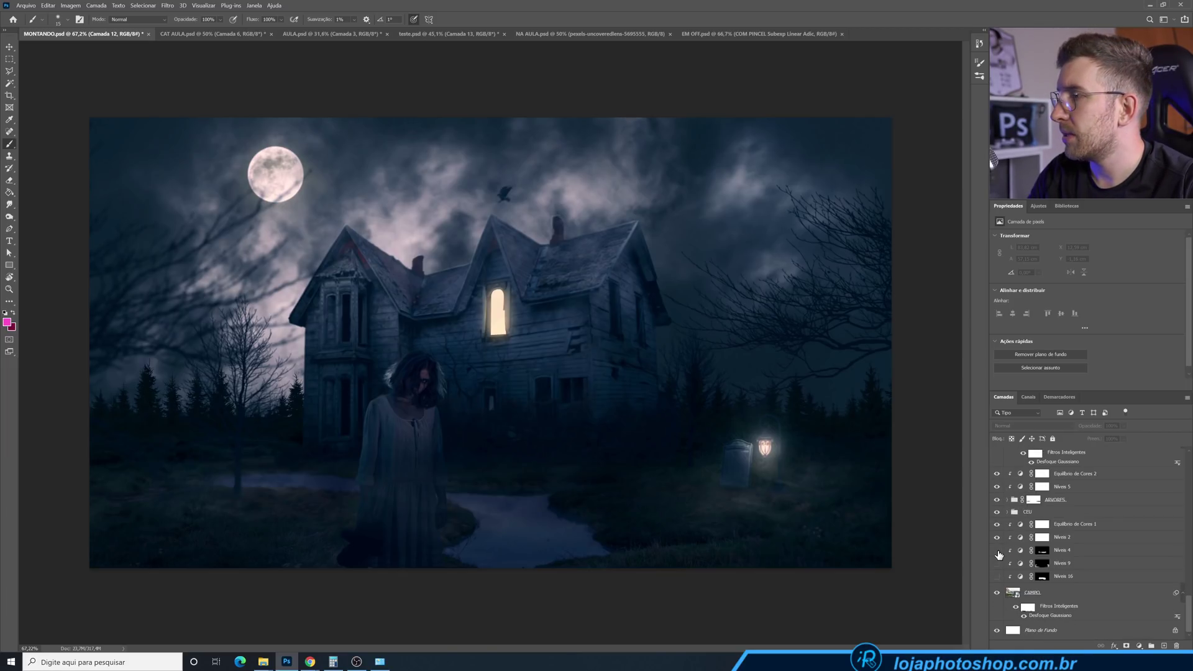
{"action": "left_click", "coordinate": [997, 551]}
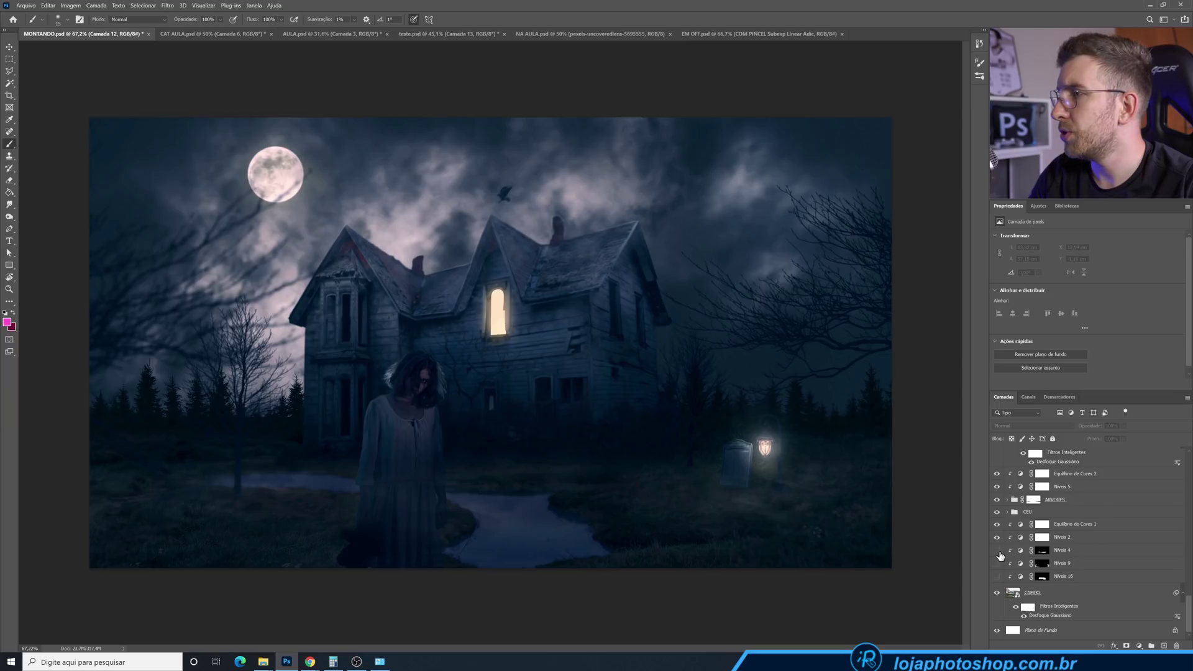
{"action": "left_click", "coordinate": [998, 538]}
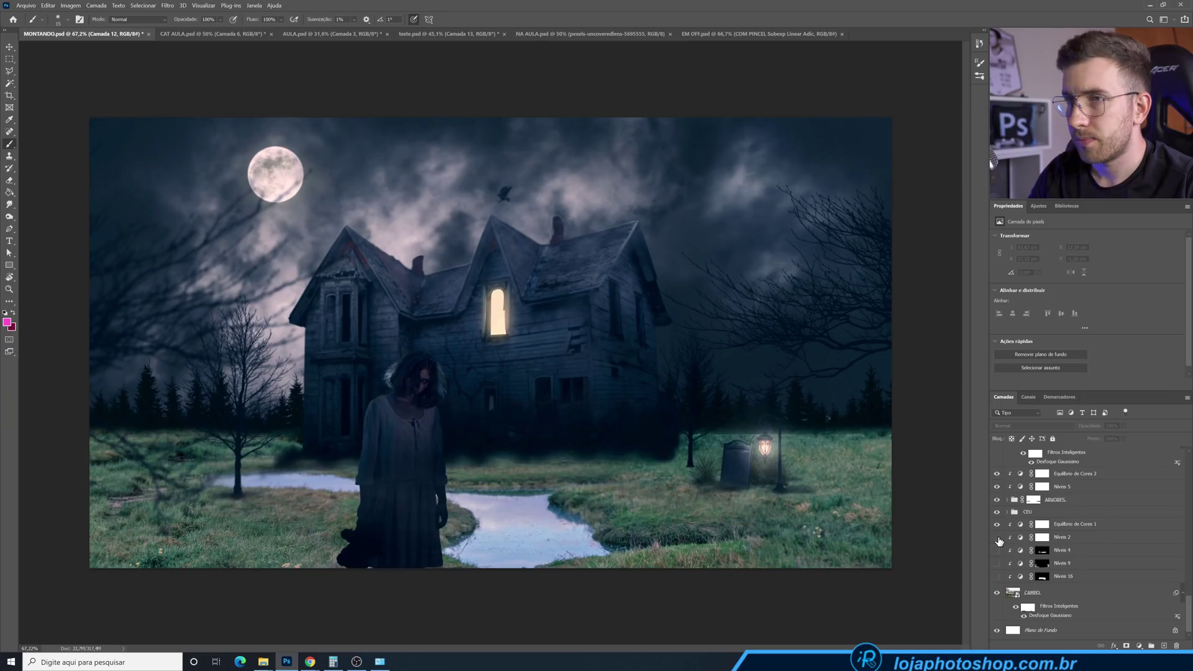
Hide and show again the house's clipped Níveis 1, Níveis 3 and Níveis 15 adjustments to compare their effect
{"action": "scroll", "coordinate": [1000, 538], "scroll_direction": "up", "scroll_amount": 3}
{"action": "left_click_drag", "start_coordinate": [998, 505], "coordinate": [997, 479]}
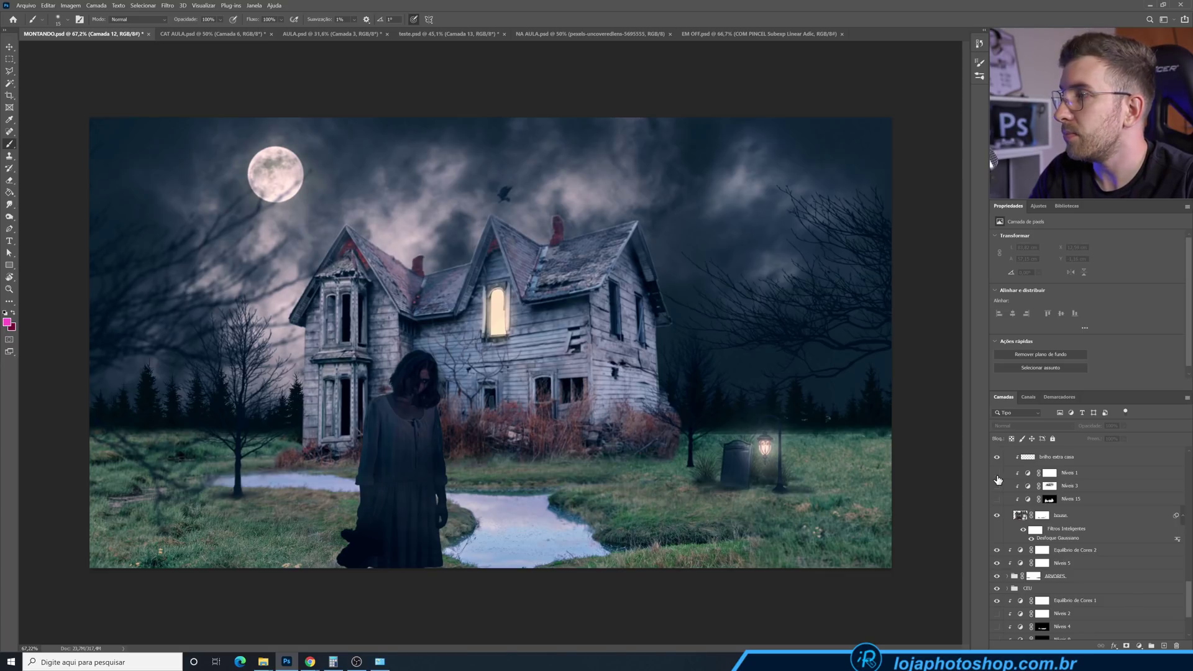
{"action": "left_click", "coordinate": [997, 480]}
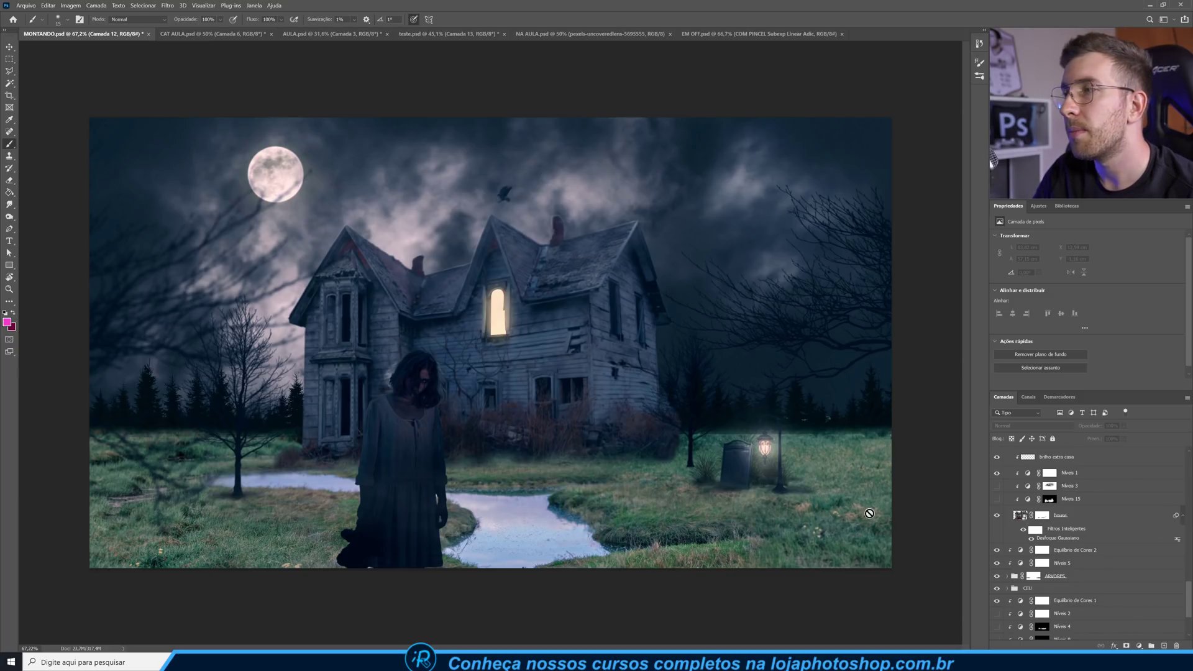
{"action": "left_click_drag", "start_coordinate": [996, 486], "coordinate": [996, 499]}
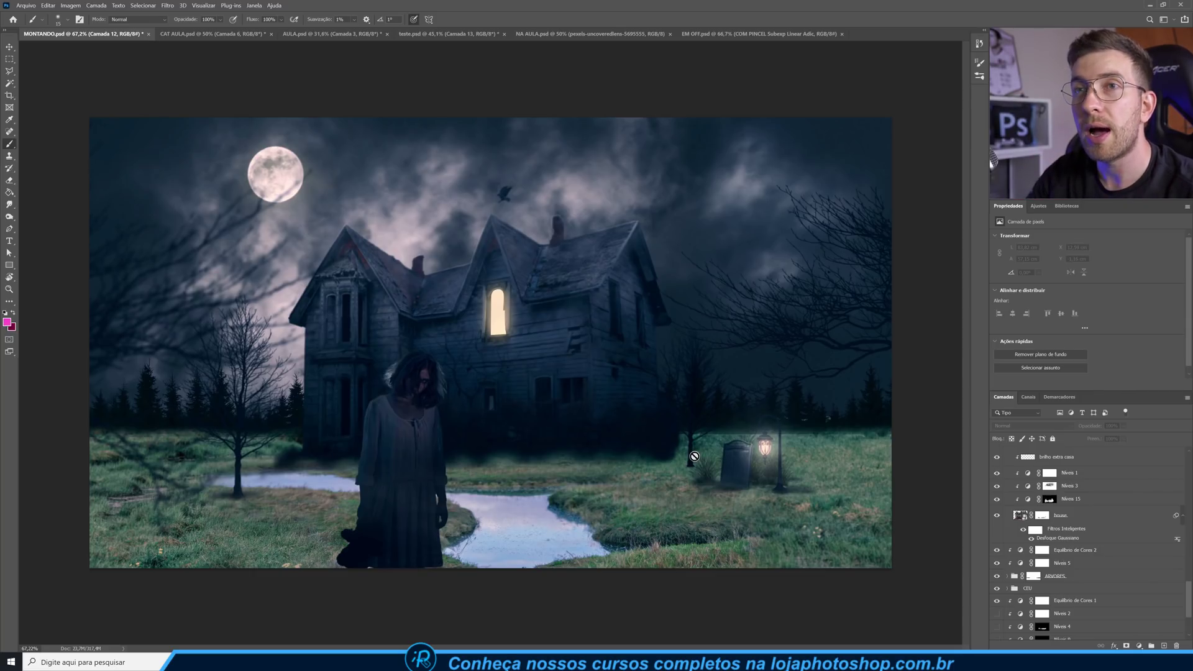
Show the grass field's clipped Níveis 2, Níveis 4, Níveis 9 and Níveis 16 adjustments again
{"action": "scroll", "coordinate": [1000, 547], "scroll_direction": "down", "scroll_amount": 3}
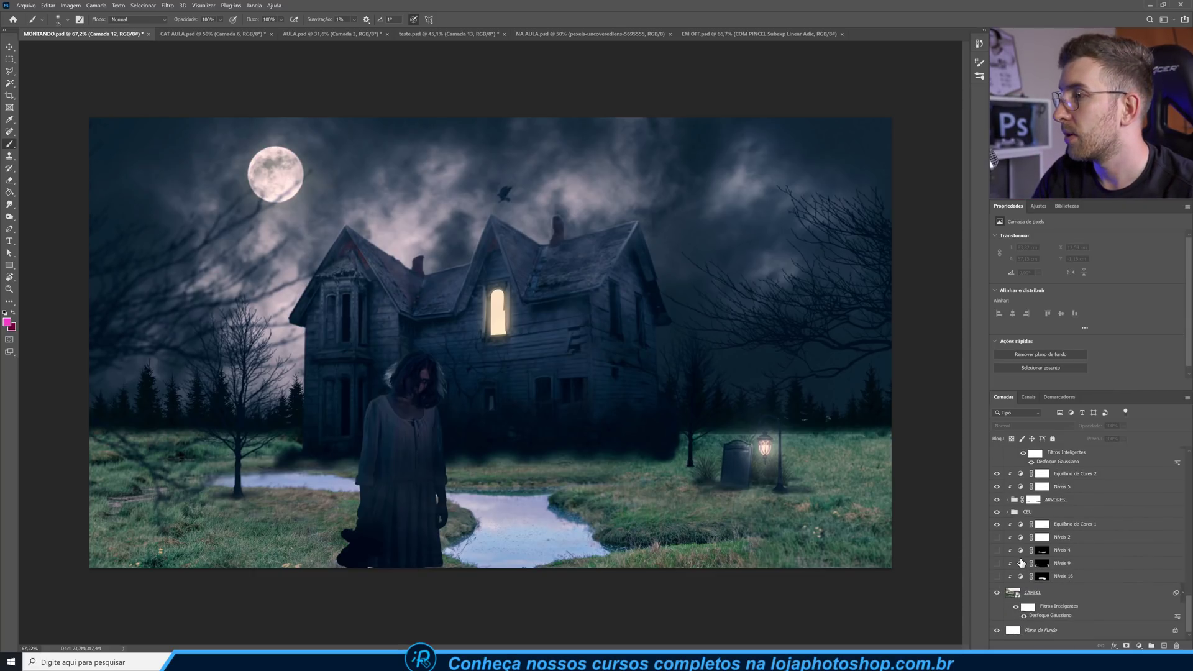
{"action": "left_click", "coordinate": [997, 543]}
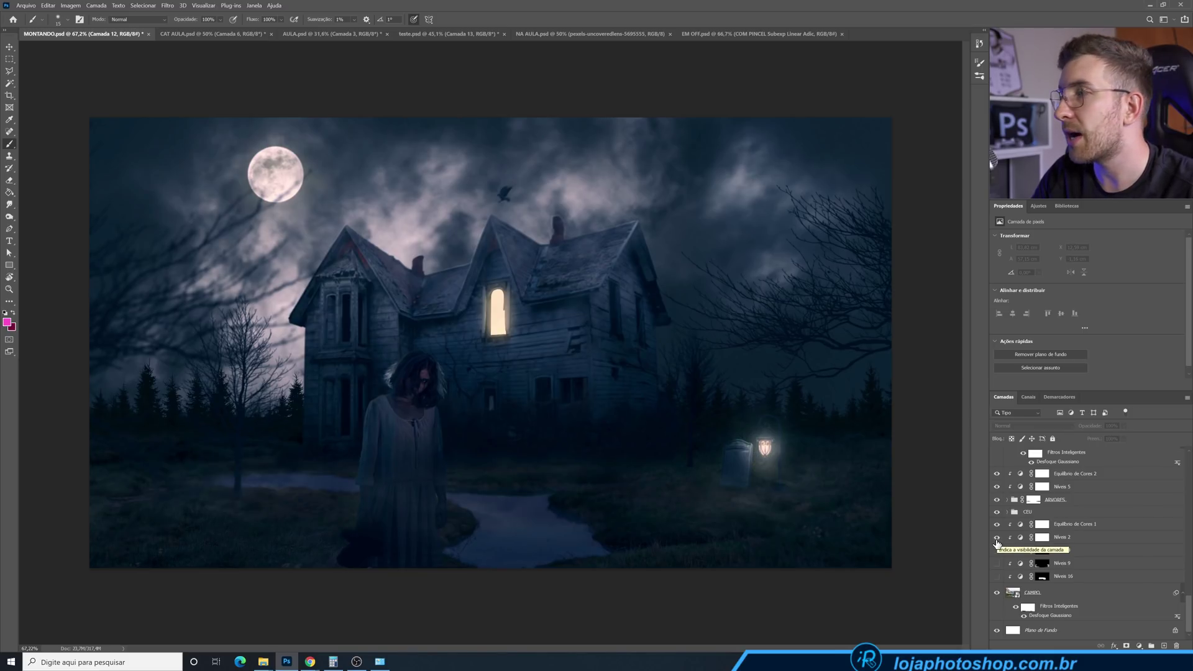
{"action": "left_click", "coordinate": [997, 563]}
{"action": "left_click", "coordinate": [997, 576]}
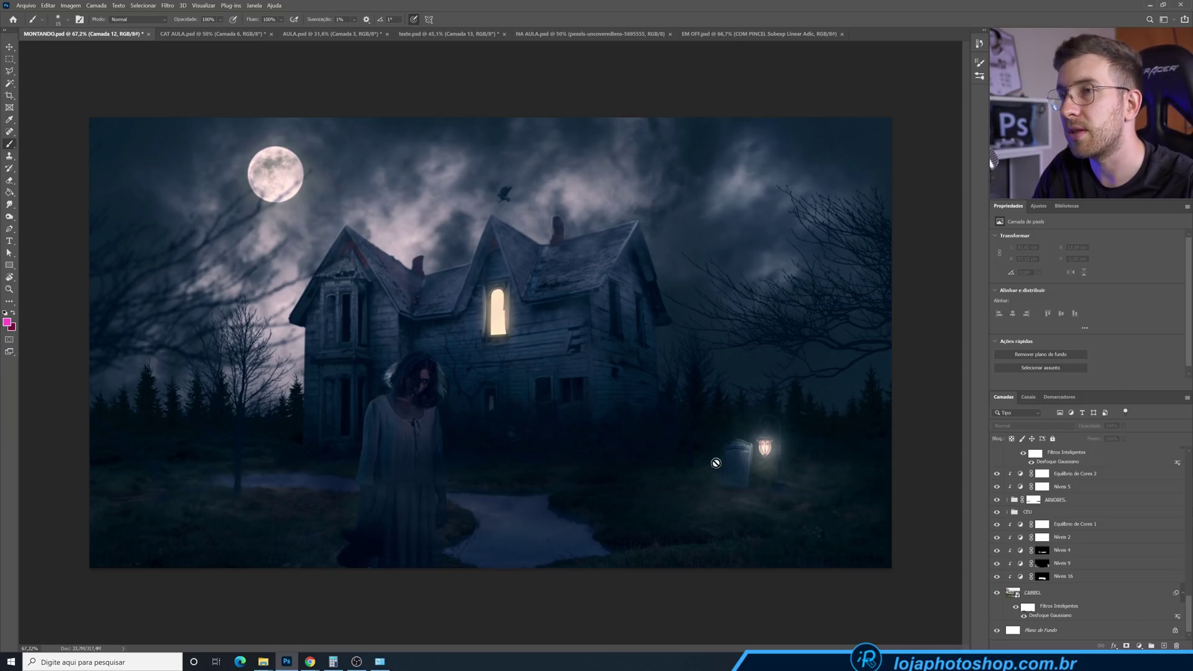
Examine the light on the woman's hair and around the house's lit window up close
{"action": "scroll", "coordinate": [411, 394], "scroll_direction": "up", "scroll_amount": 3}
{"action": "scroll", "coordinate": [394, 373], "scroll_direction": "up", "scroll_amount": 5}
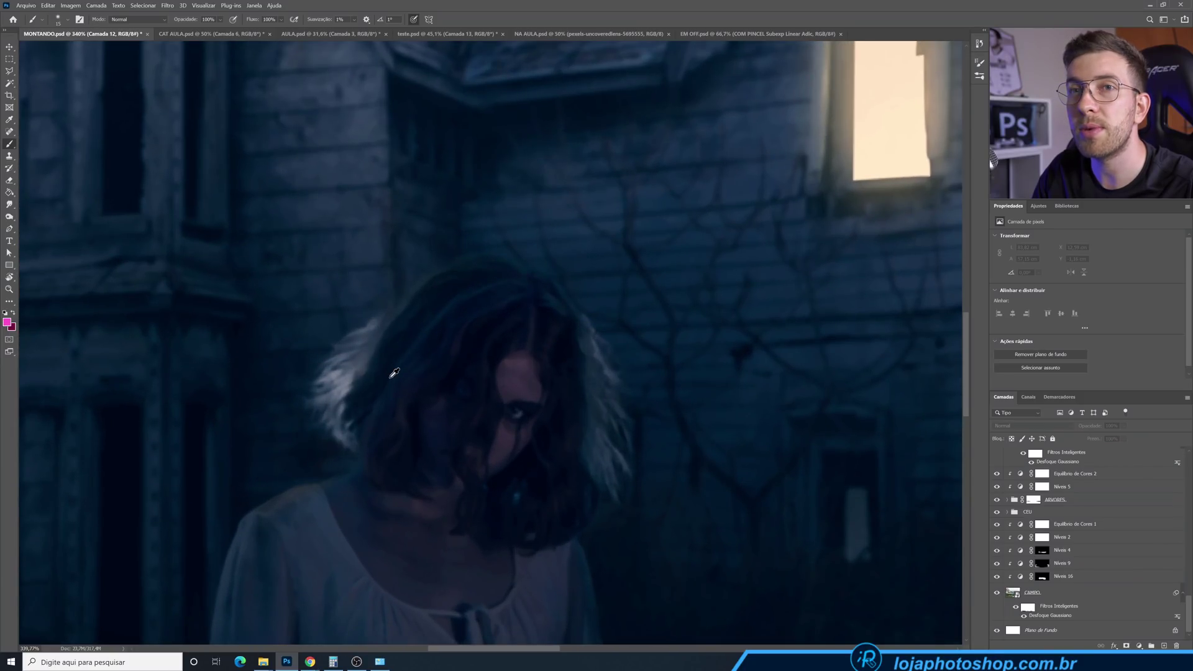
{"action": "left_click_drag", "start_coordinate": [394, 373], "coordinate": [366, 149]}
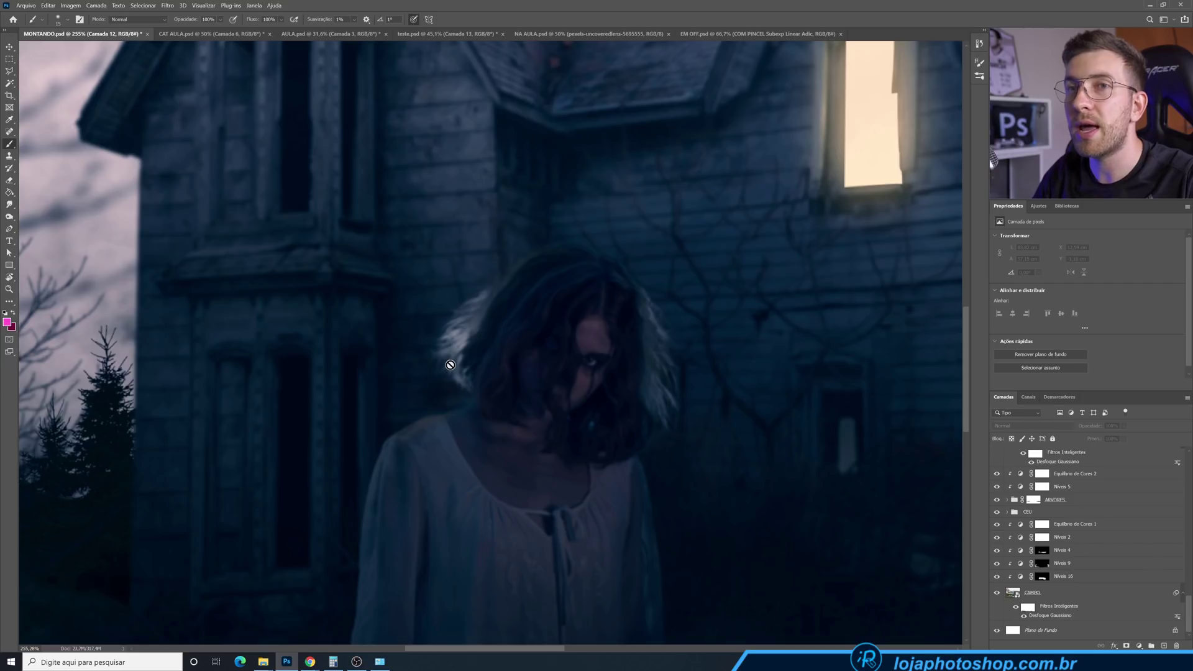
{"action": "left_click_drag", "start_coordinate": [598, 422], "coordinate": [516, 346]}
{"action": "left_click_drag", "start_coordinate": [564, 295], "coordinate": [493, 394]}
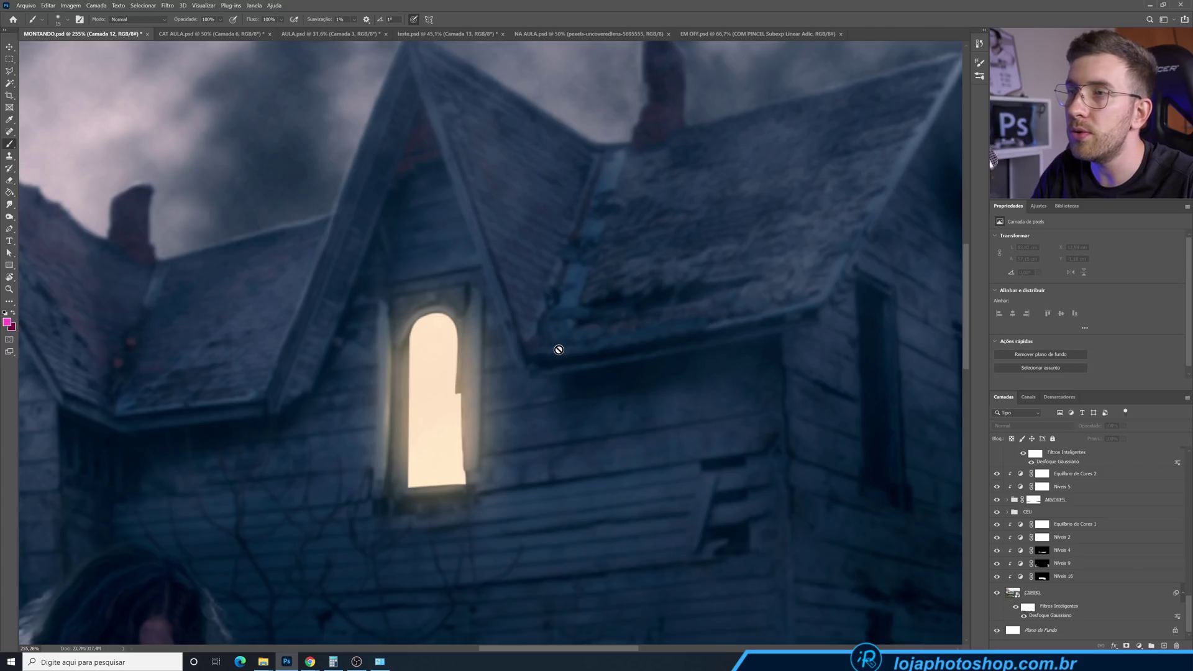
Select the lit window's Preenchimento de Cor 1 layer and hide and show it to compare the window with and without light
{"action": "scroll", "coordinate": [1135, 562], "scroll_direction": "up", "scroll_amount": 2}
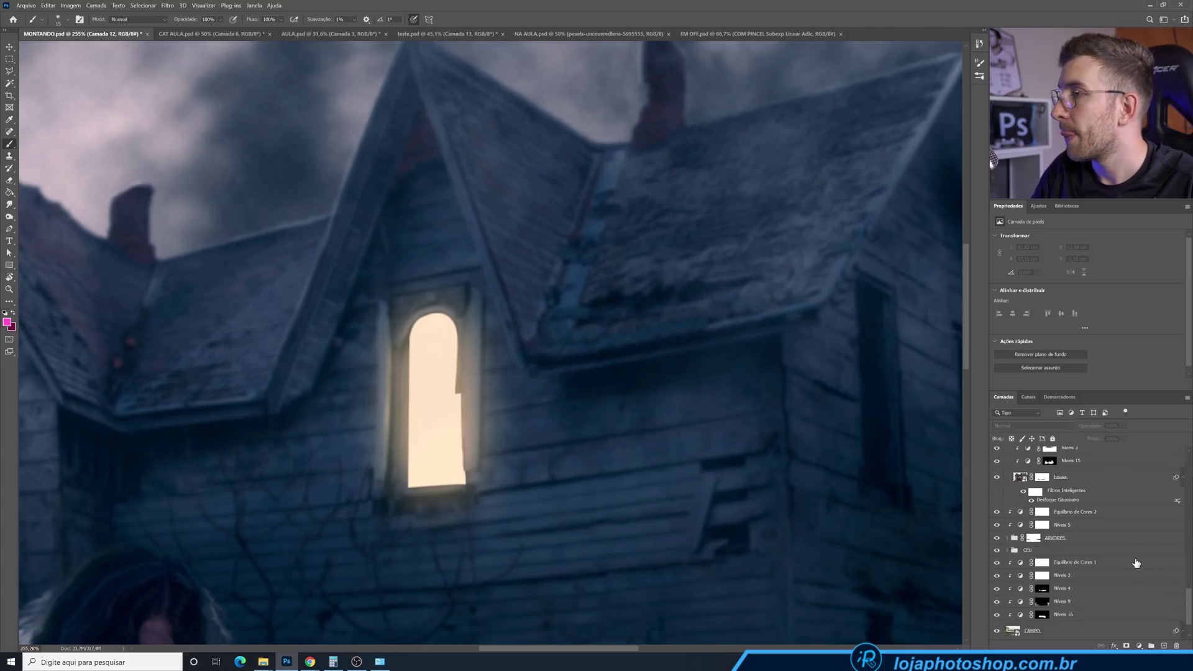
{"action": "scroll", "coordinate": [1135, 562], "scroll_direction": "up", "scroll_amount": 2}
{"action": "scroll", "coordinate": [607, 414], "scroll_direction": "down", "scroll_amount": 2}
{"action": "key", "text": "v"}
{"action": "left_click", "coordinate": [497, 395], "text": "ctrl"}
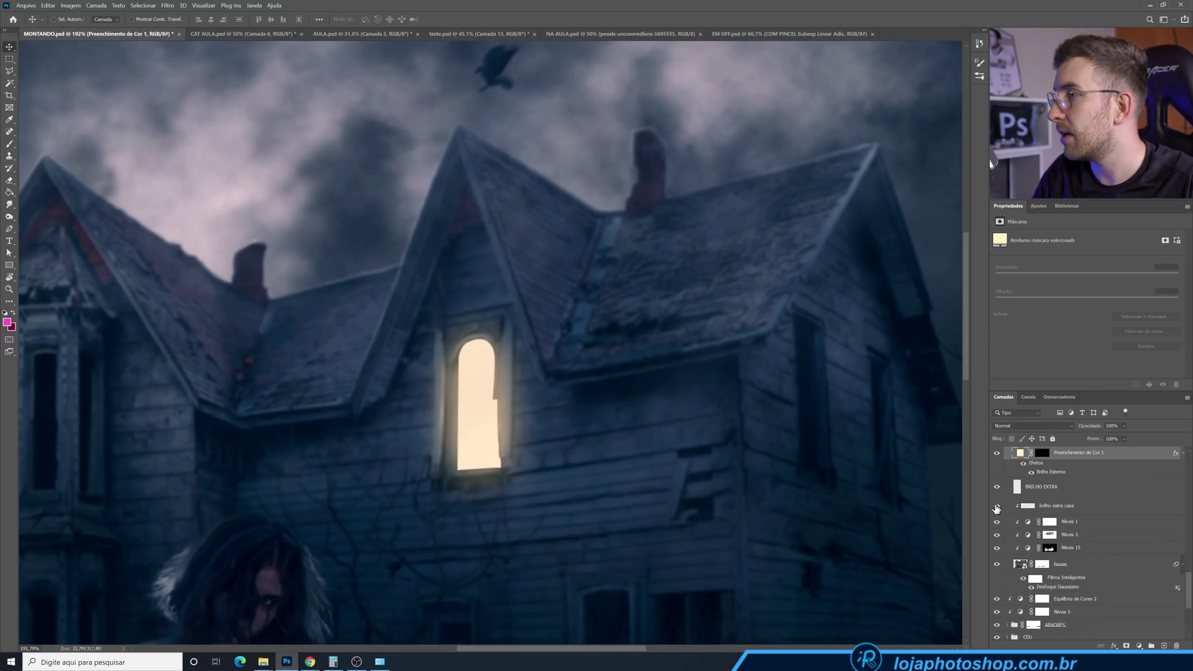
{"action": "scroll", "coordinate": [994, 511], "scroll_direction": "up", "scroll_amount": 1}
{"action": "left_click", "coordinate": [997, 472]}
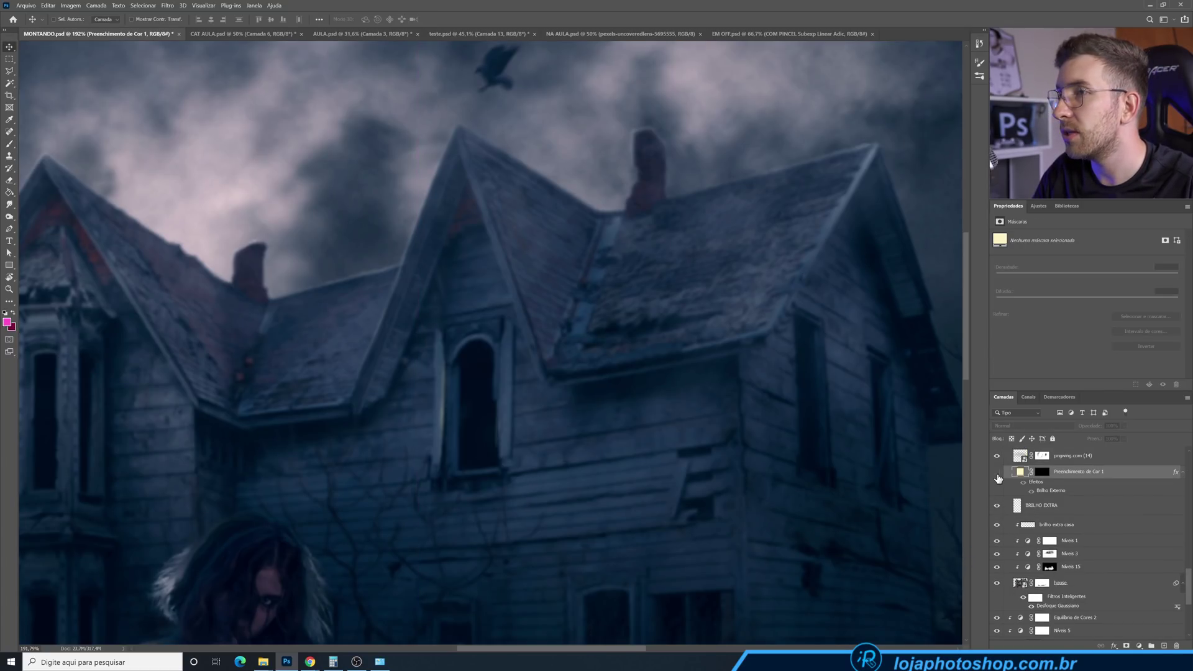
{"action": "left_click", "coordinate": [997, 474]}
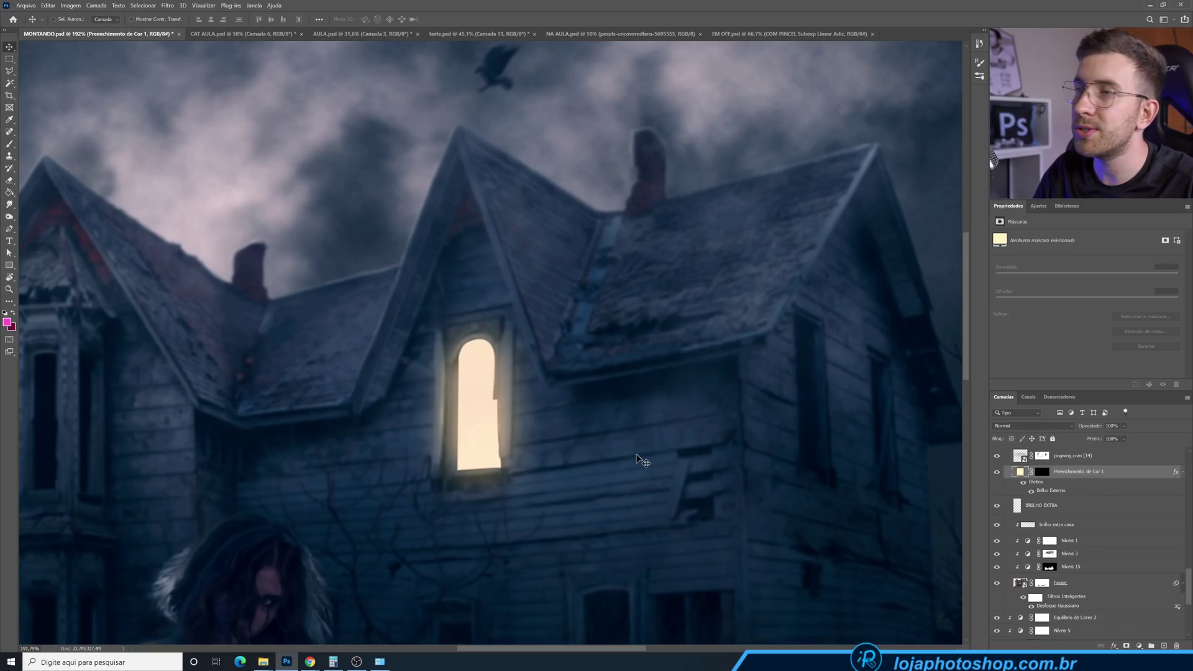
Select the BRILHO EXTRA layer and toggle its visibility to compare the extra glow on the window frame
{"action": "key", "text": "ctrl"}
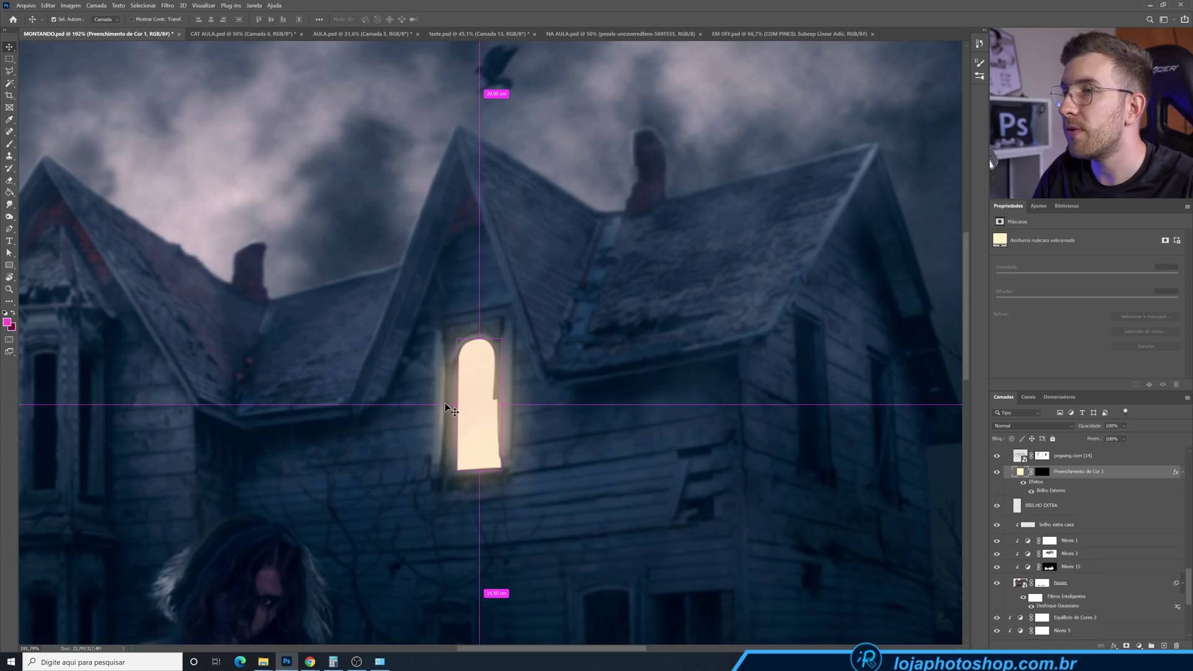
{"action": "left_click", "coordinate": [441, 393], "text": "ctrl"}
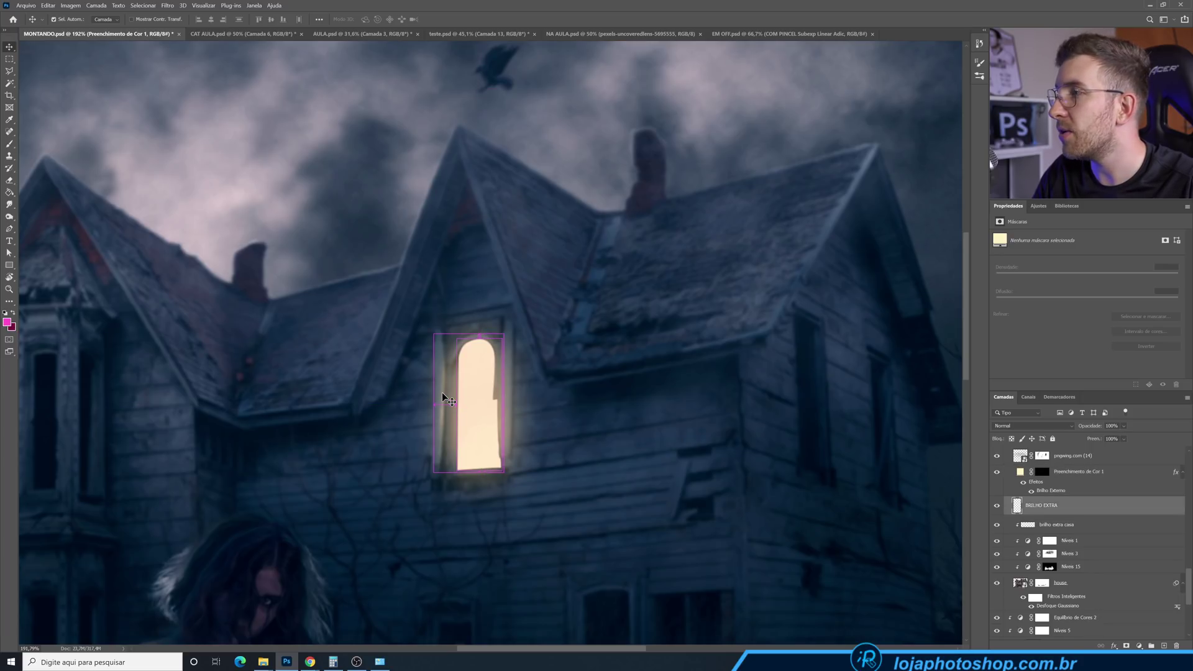
{"action": "left_click", "coordinate": [999, 507]}
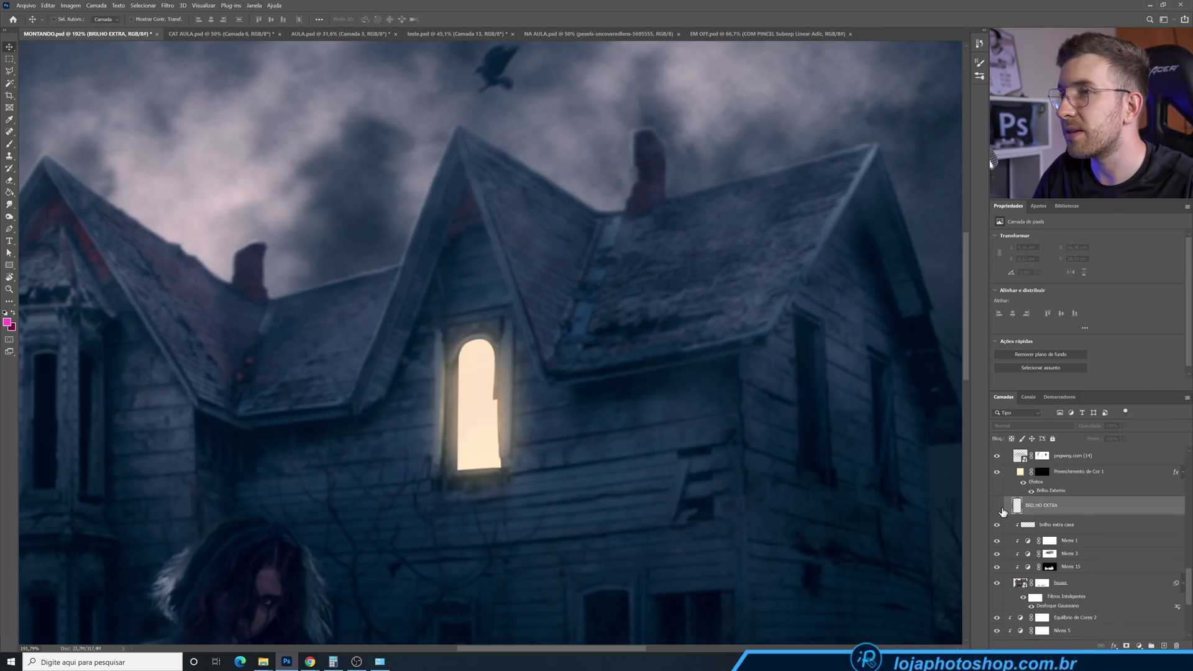
{"action": "scroll", "coordinate": [607, 426], "scroll_direction": "up", "scroll_amount": 5}
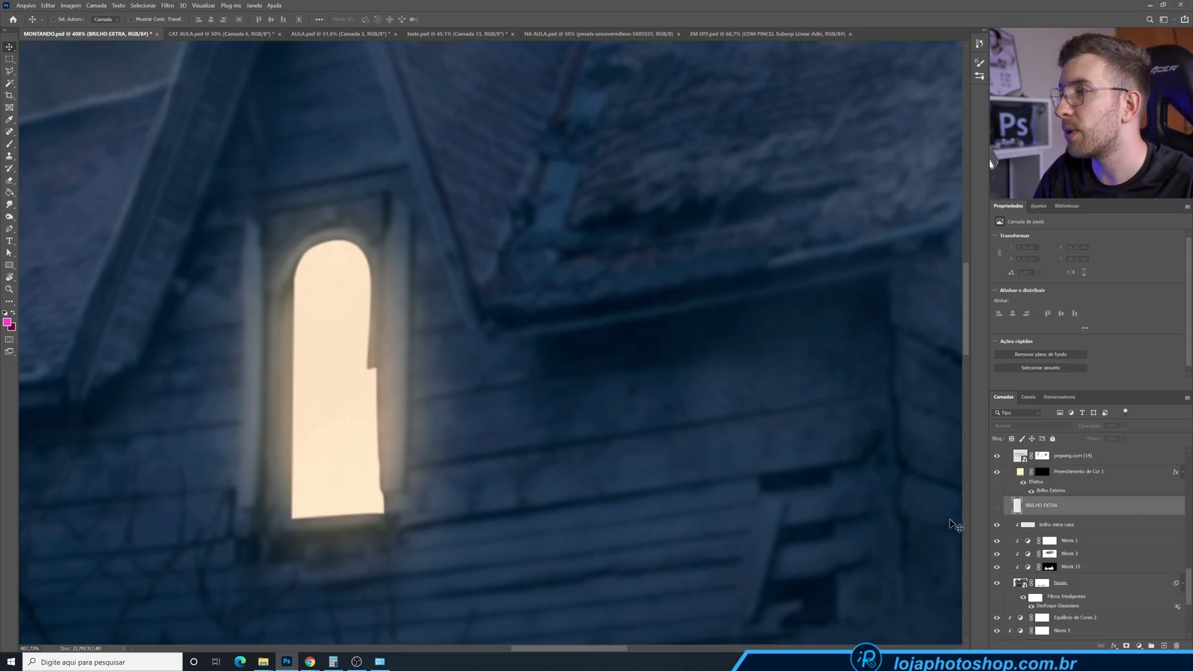
{"action": "left_click", "coordinate": [996, 505]}
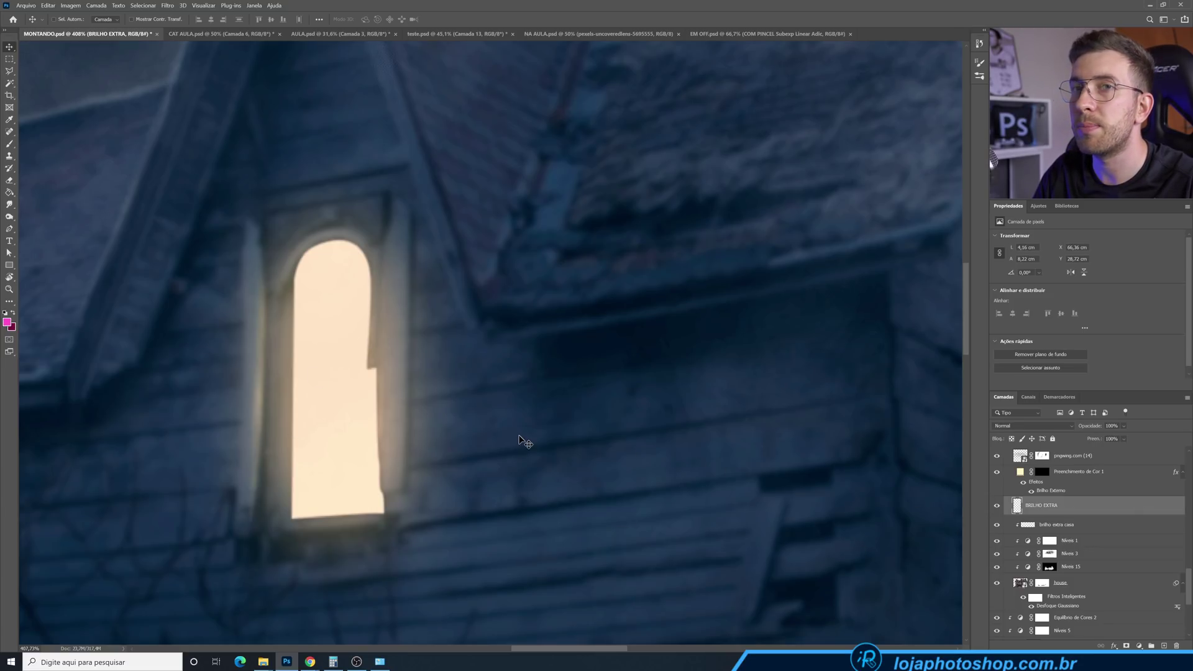
{"action": "left_click", "coordinate": [997, 506]}
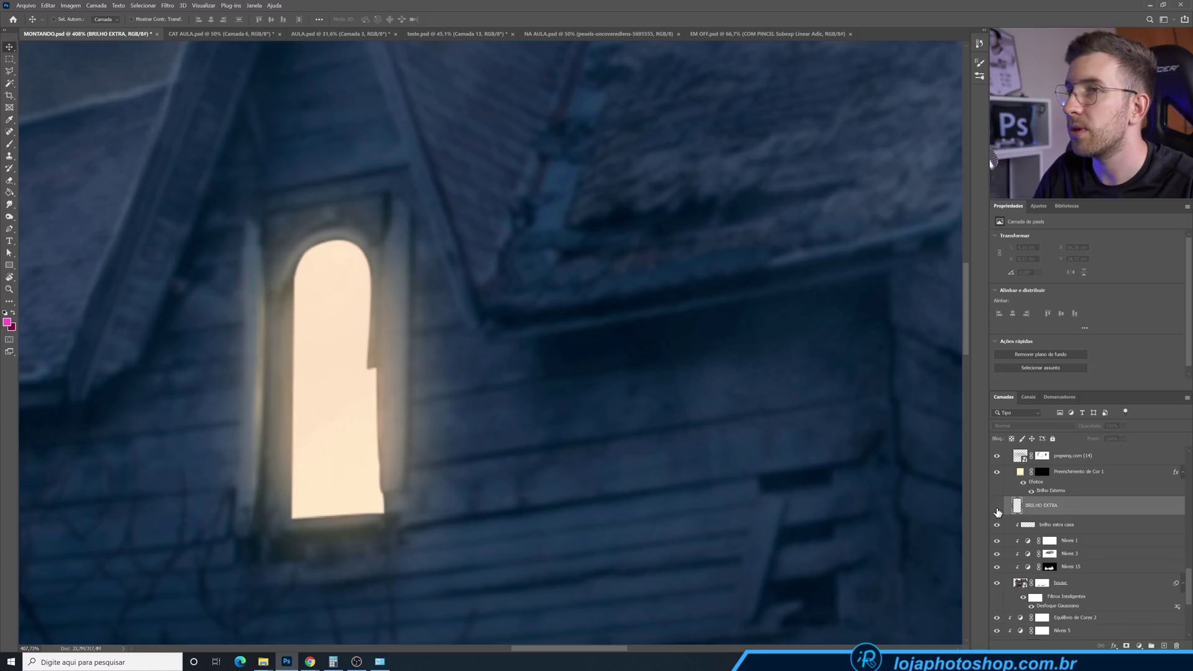
{"action": "left_click", "coordinate": [996, 505]}
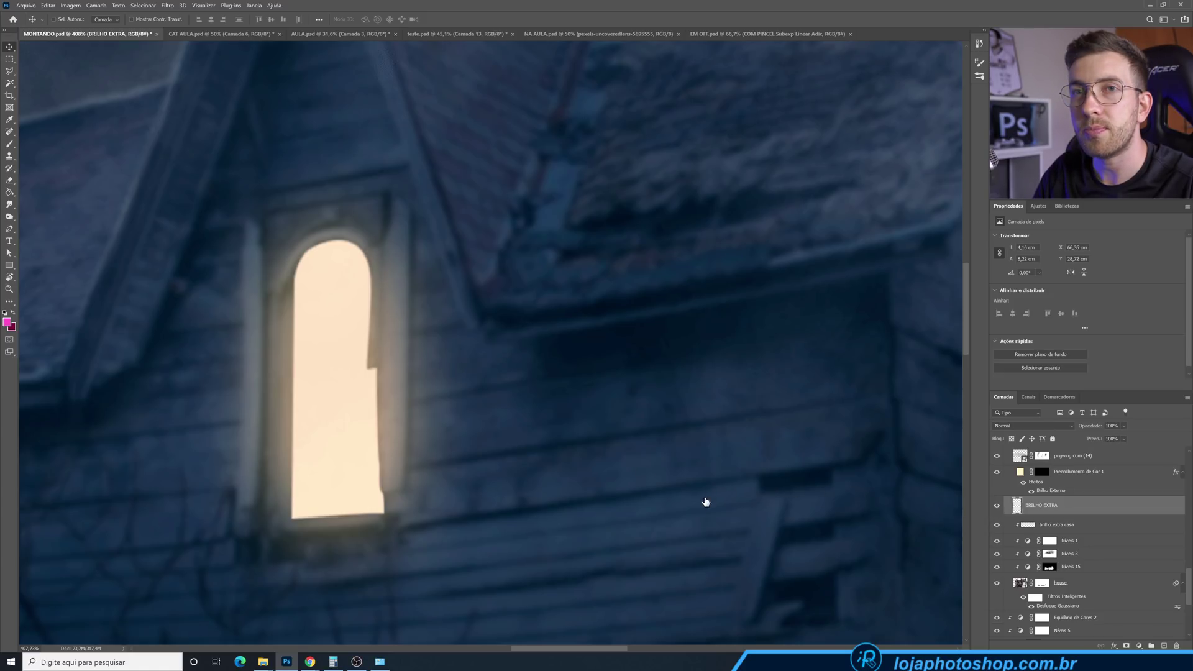
Examine the tombstone and lantern area up close and within the whole haunted house scene
{"action": "left_click_drag", "start_coordinate": [678, 507], "coordinate": [372, 282]}
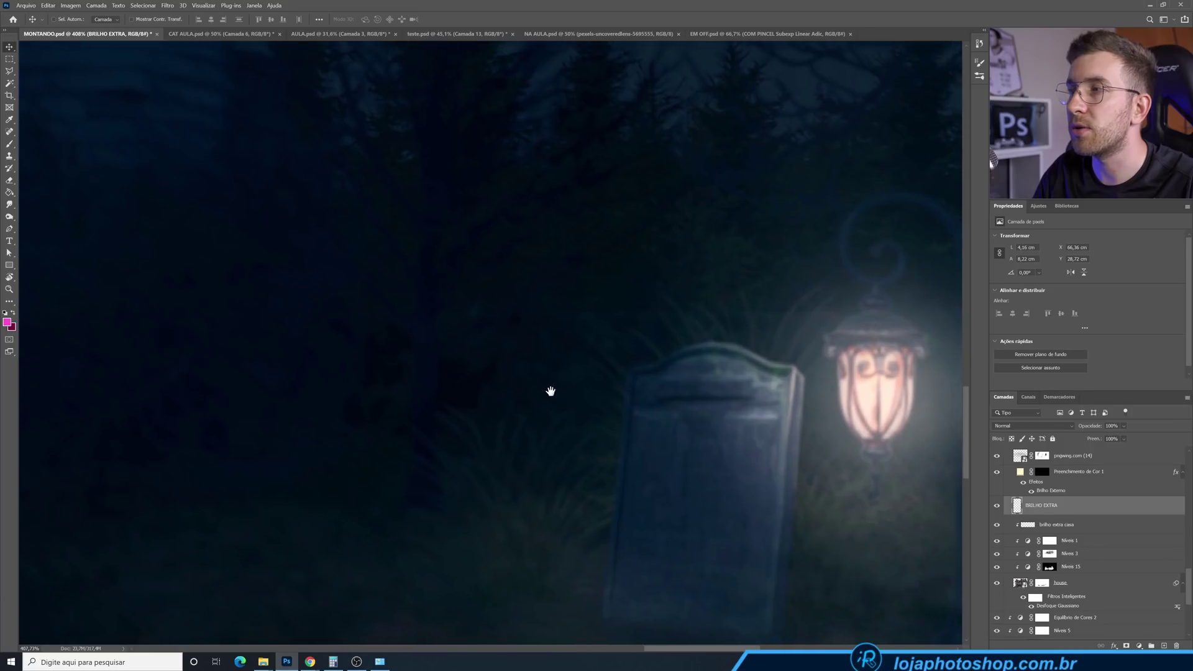
{"action": "left_click_drag", "start_coordinate": [551, 391], "coordinate": [383, 360]}
{"action": "scroll", "coordinate": [384, 360], "scroll_direction": "down", "scroll_amount": 6}
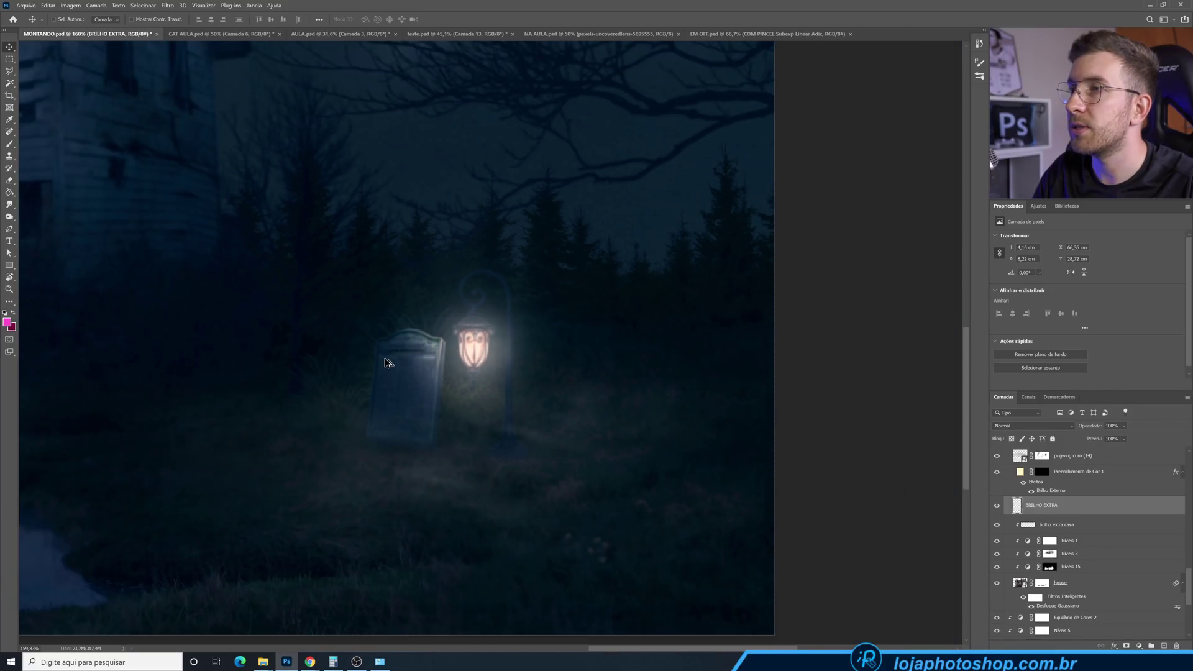
{"action": "scroll", "coordinate": [387, 359], "scroll_direction": "down", "scroll_amount": 3}
{"action": "scroll", "coordinate": [788, 457], "scroll_direction": "up", "scroll_amount": 1}
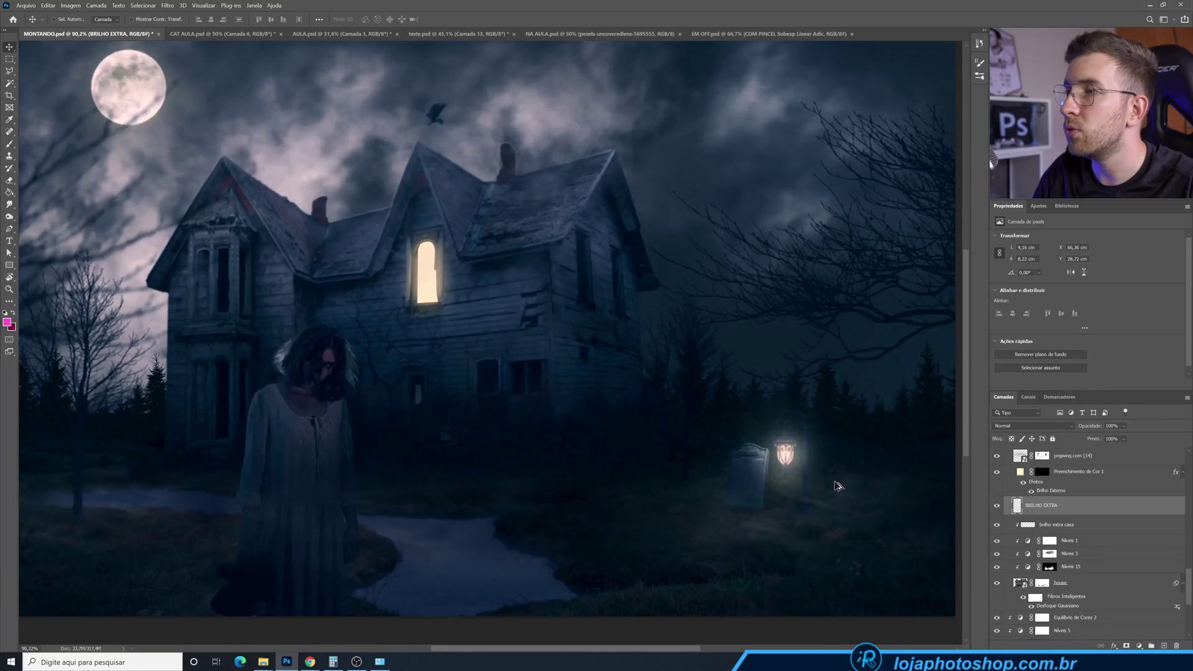
{"action": "key", "text": "ctrl"}
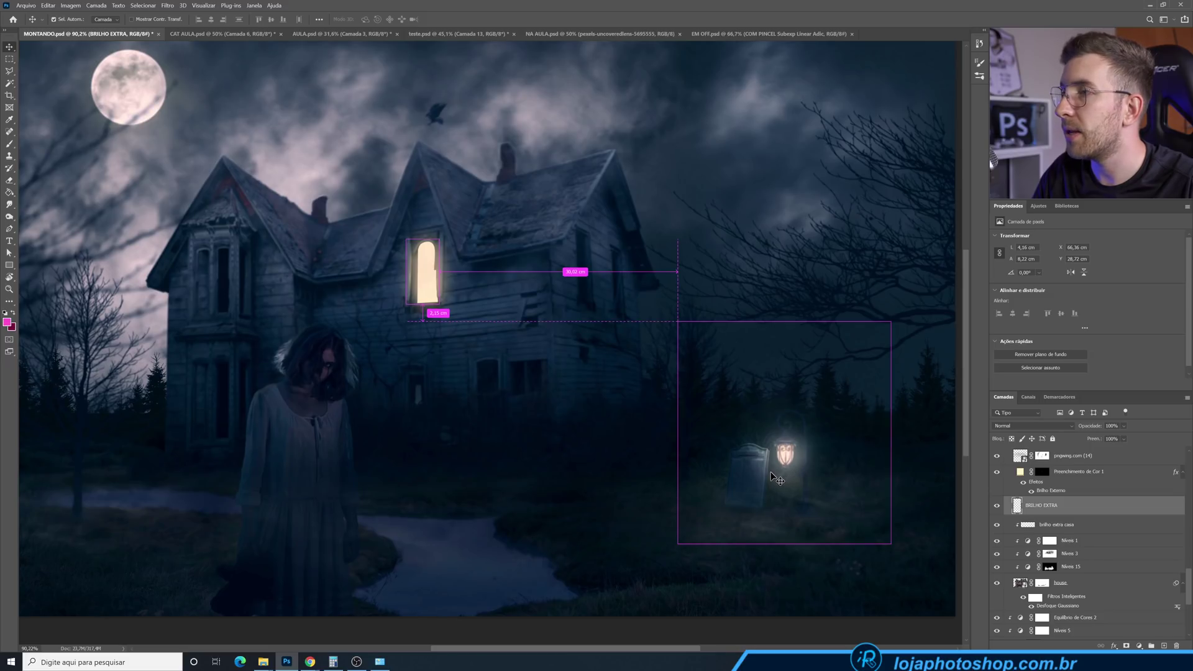
{"action": "scroll", "coordinate": [850, 472], "scroll_direction": "up", "scroll_amount": 2}
{"action": "scroll", "coordinate": [852, 434], "scroll_direction": "up", "scroll_amount": 2}
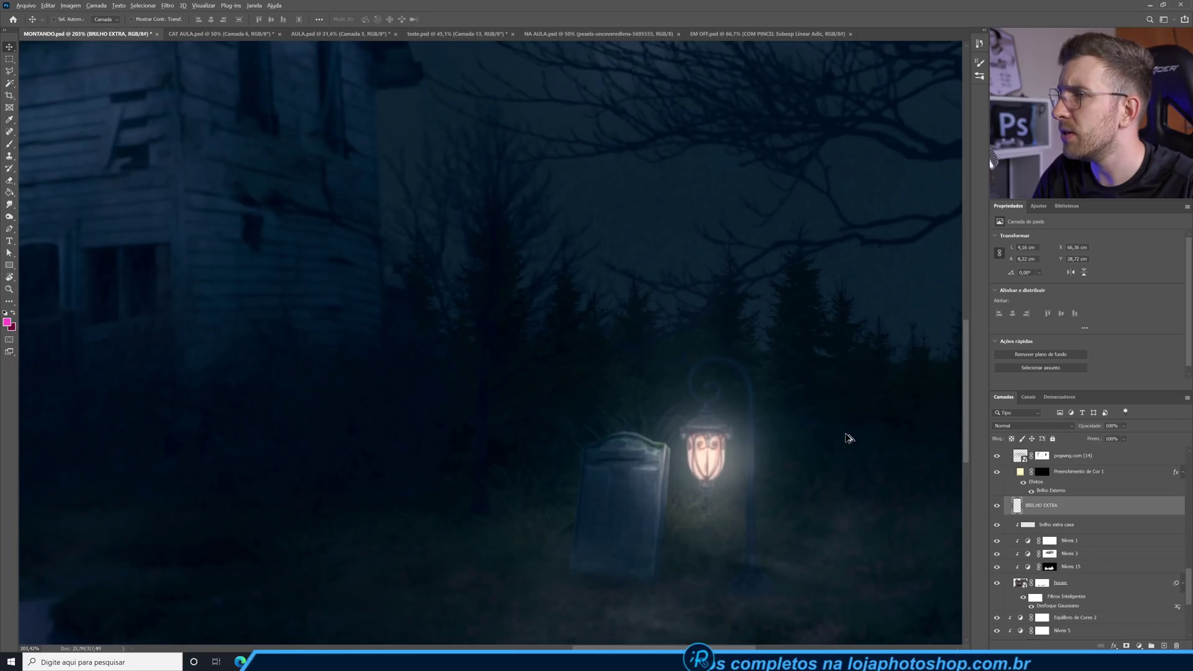
Select the ARVORES group's layer mask and go over the base of the trees behind the tombstone with the Brush tool
{"action": "left_click", "coordinate": [838, 387], "text": "ctrl"}
{"action": "scroll", "coordinate": [1013, 585], "scroll_direction": "down", "scroll_amount": 1}
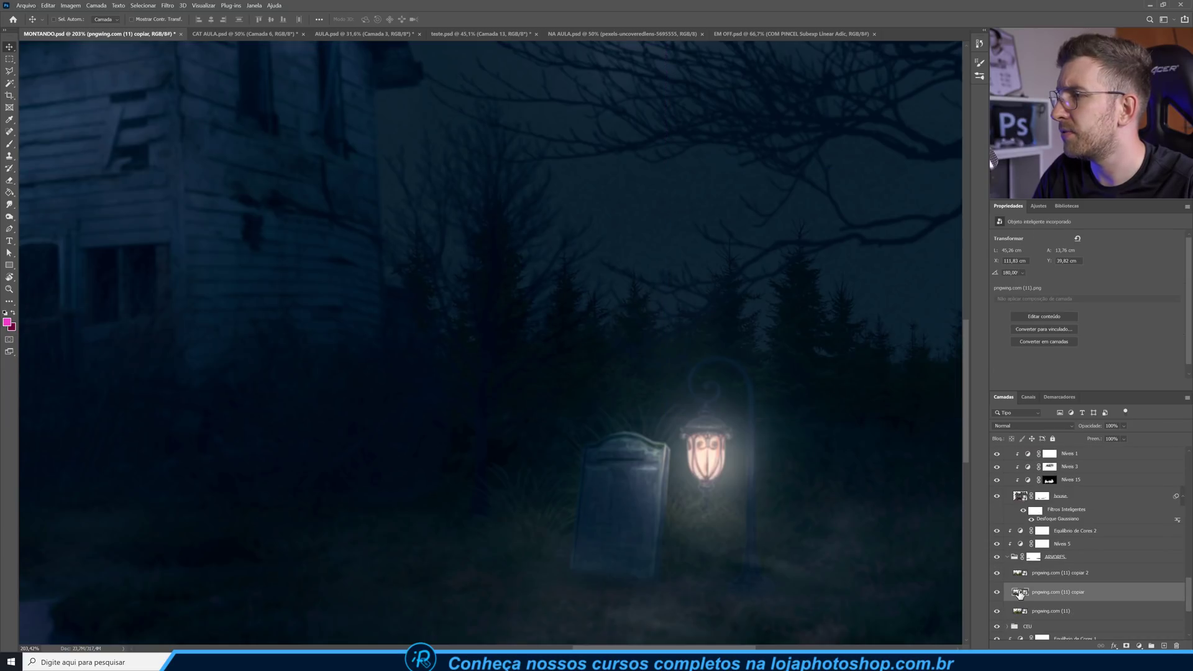
{"action": "left_click", "coordinate": [1035, 558]}
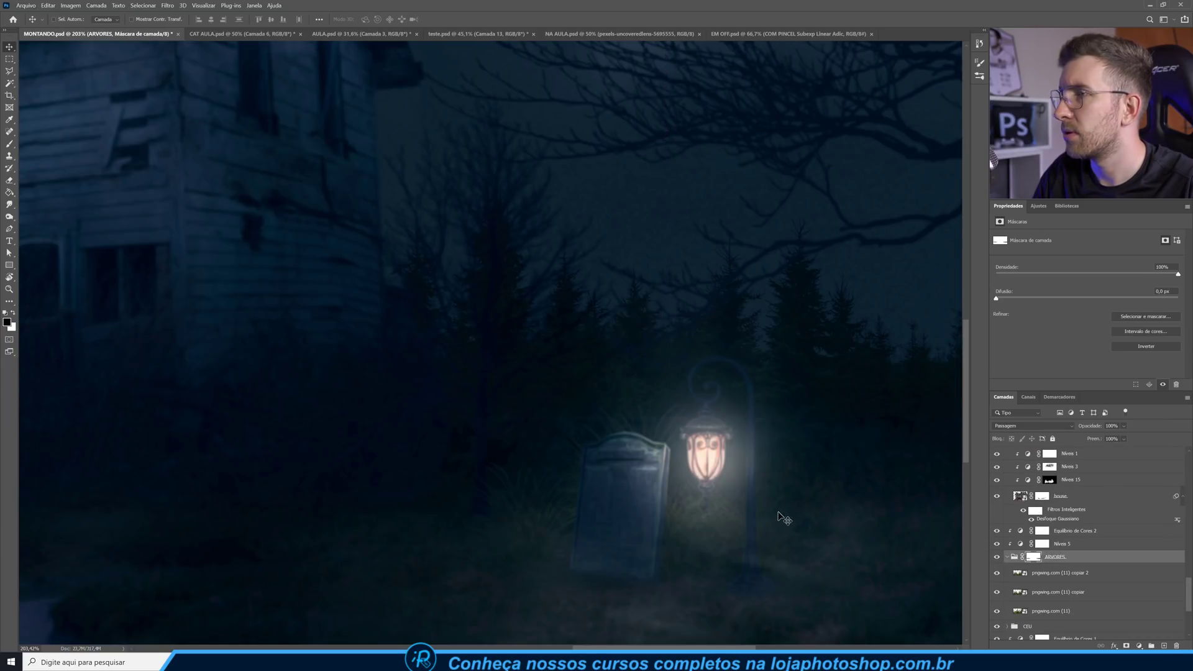
{"action": "key", "text": "b"}
{"action": "left_click_drag", "start_coordinate": [562, 417], "coordinate": [643, 428]}
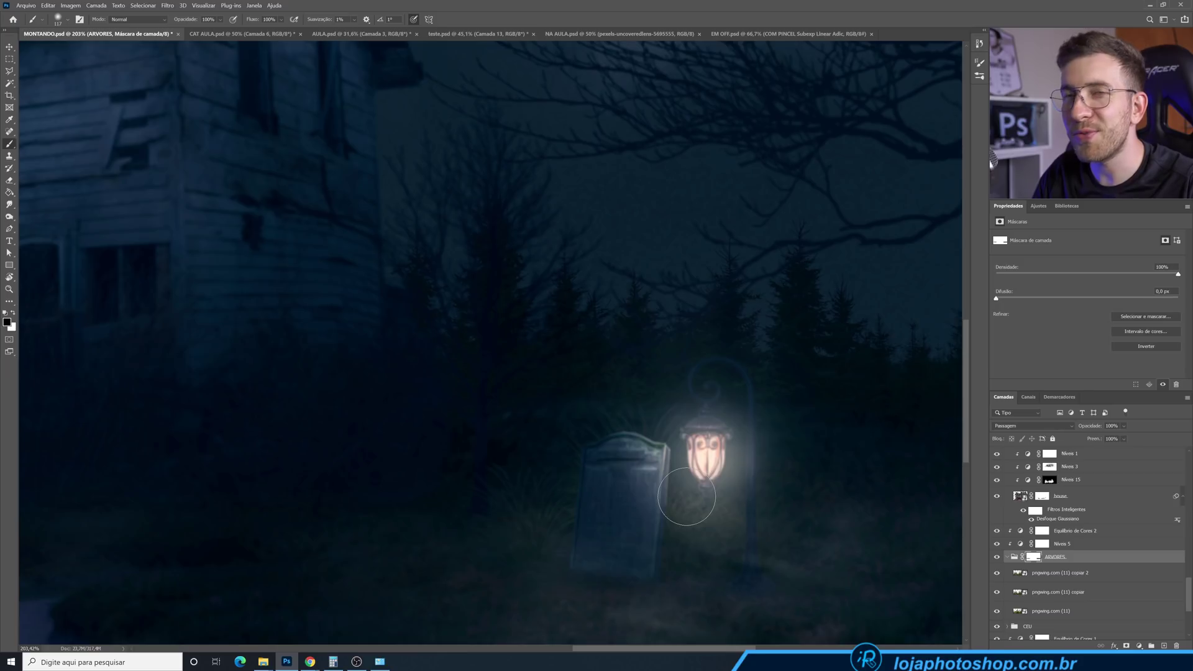
Hide the lantern's light layers Camada 6, Camada 5, Preenchimento de Cor 2 and Níveis 12 in the LAPIDE group
{"action": "scroll", "coordinate": [708, 506], "scroll_direction": "up", "scroll_amount": 1}
{"action": "key", "text": "v"}
{"action": "left_click", "coordinate": [708, 472], "text": "ctrl"}
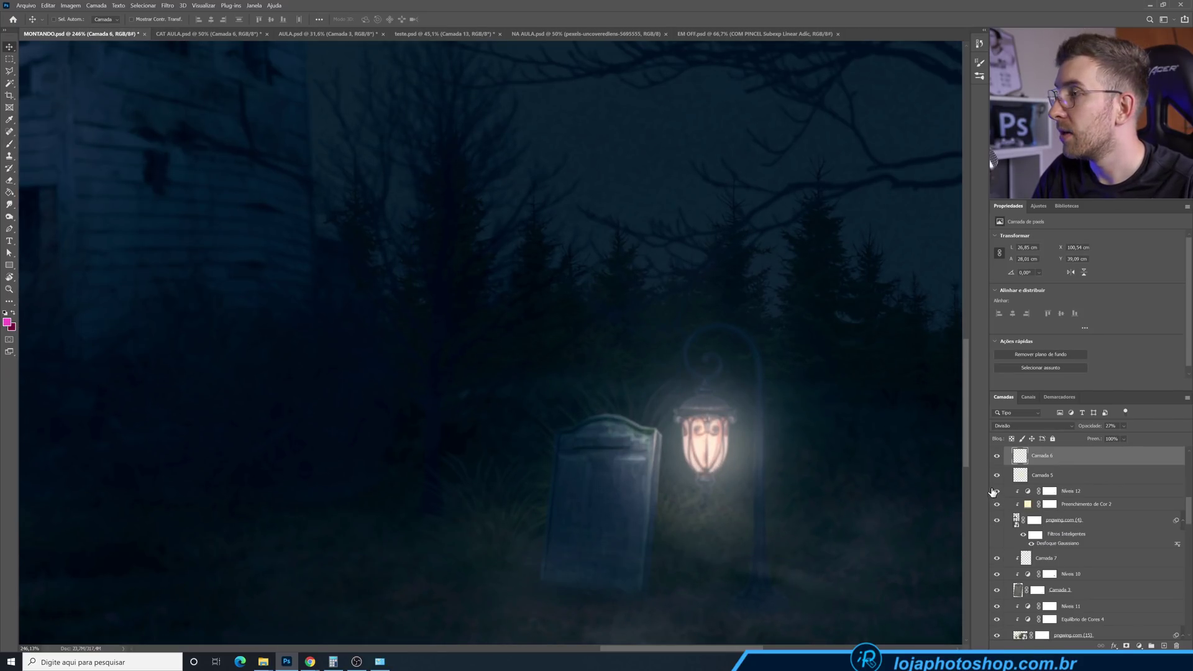
{"action": "scroll", "coordinate": [1037, 539], "scroll_direction": "up", "scroll_amount": 1}
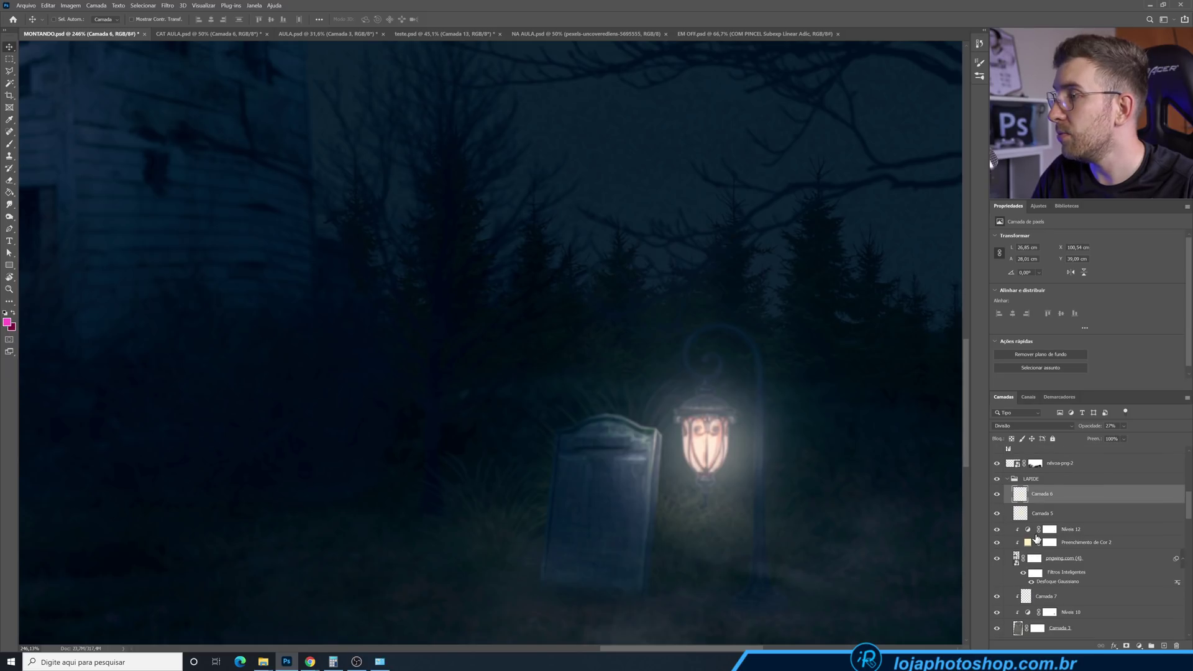
{"action": "left_click", "coordinate": [996, 494]}
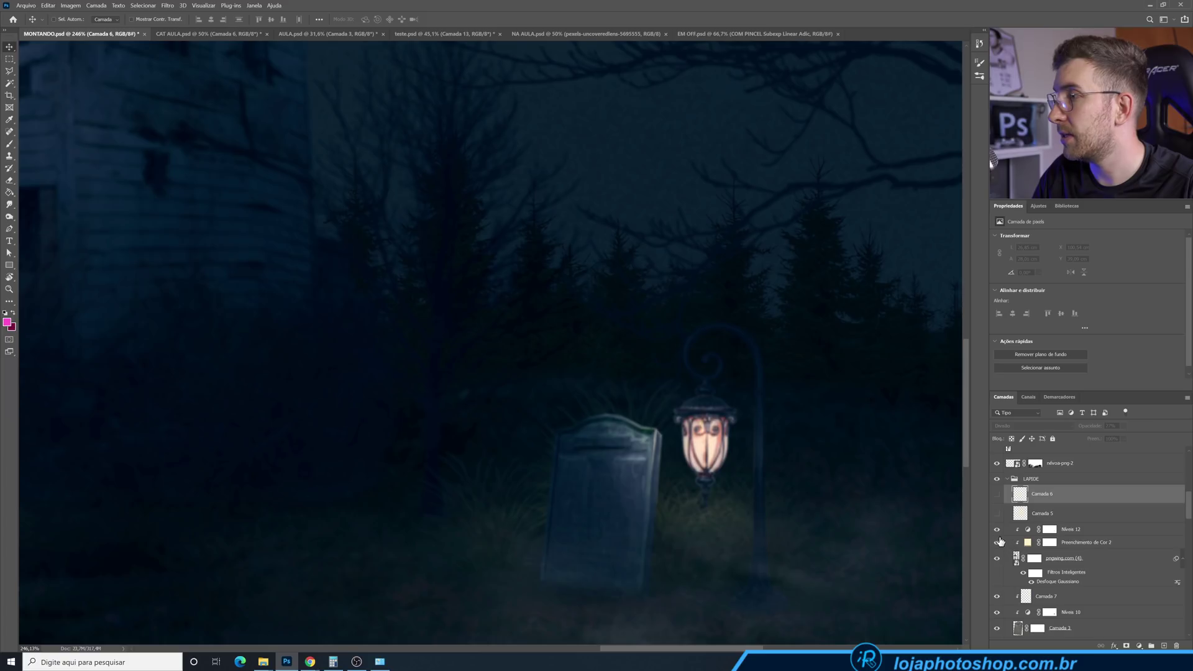
{"action": "left_click", "coordinate": [996, 546]}
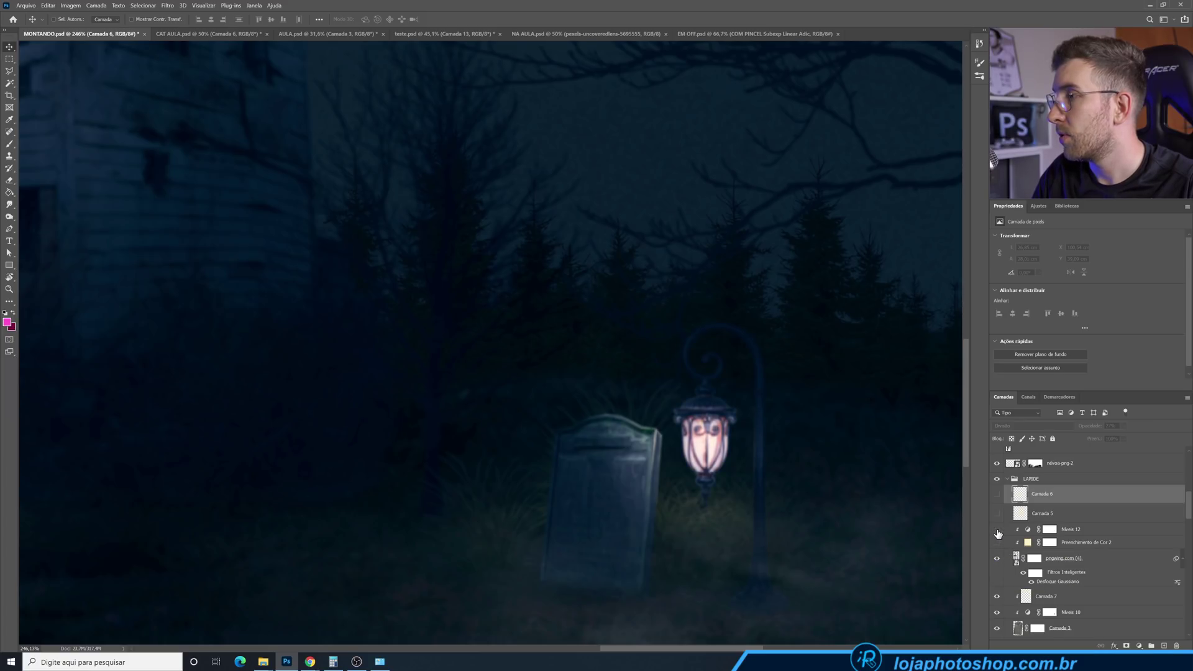
Show the lantern's Níveis 12, Preenchimento de Cor 2, Camada 5 and Camada 6 layers again
{"action": "left_click", "coordinate": [997, 531]}
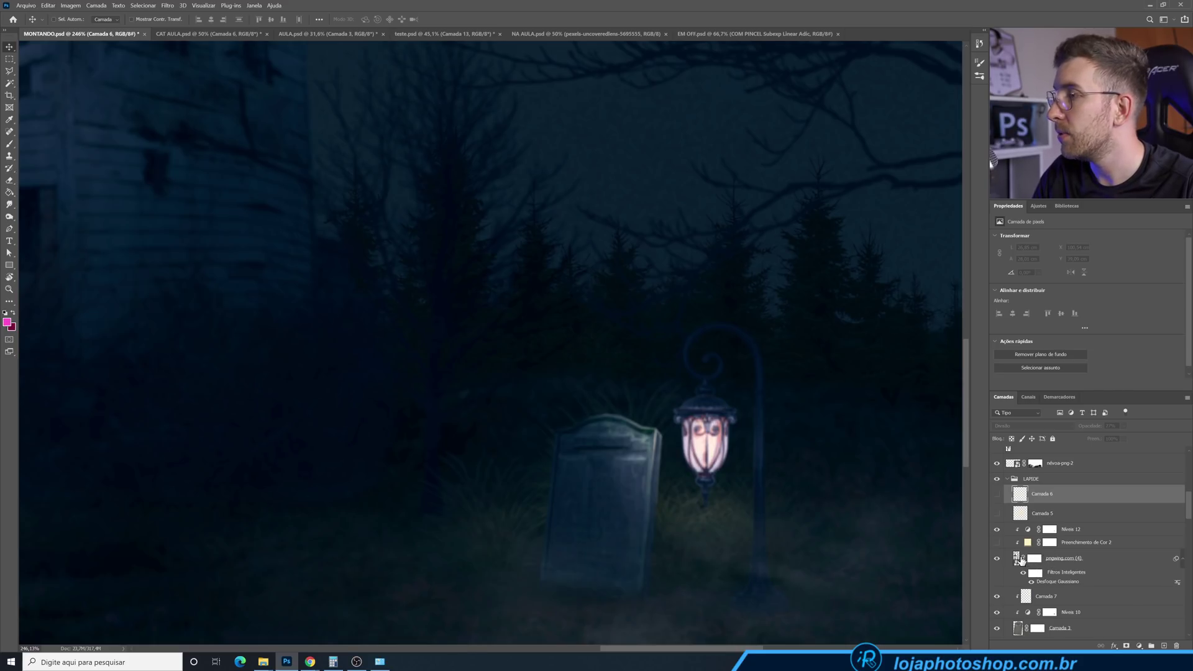
{"action": "left_click", "coordinate": [996, 514]}
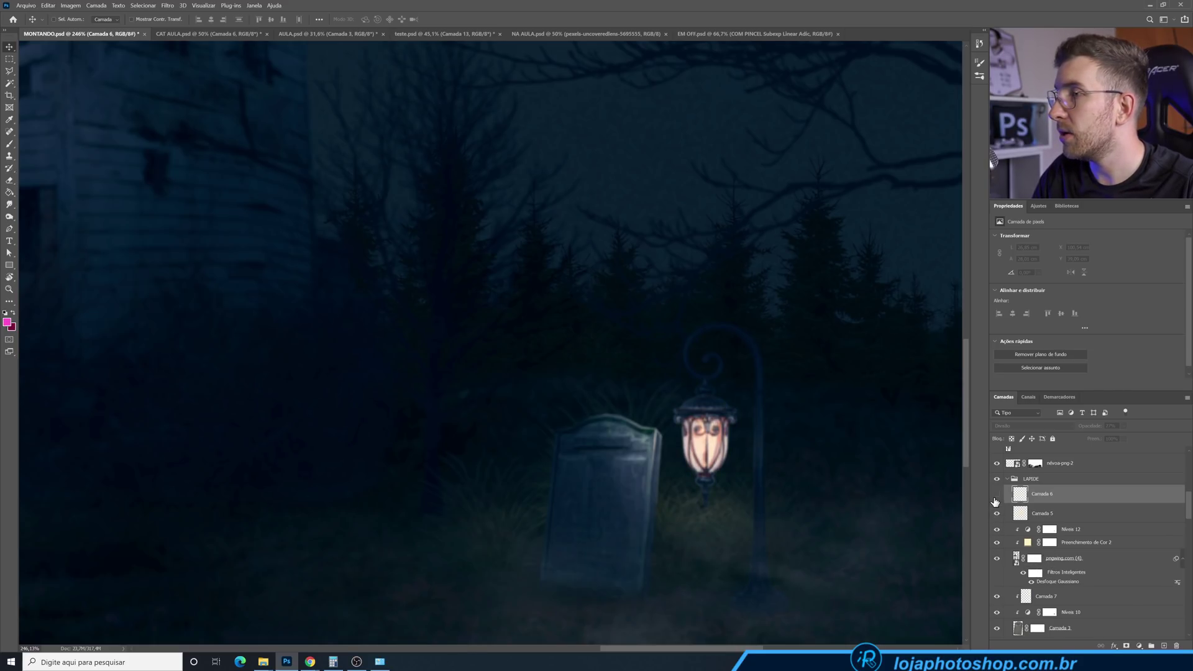
{"action": "left_click", "coordinate": [996, 495]}
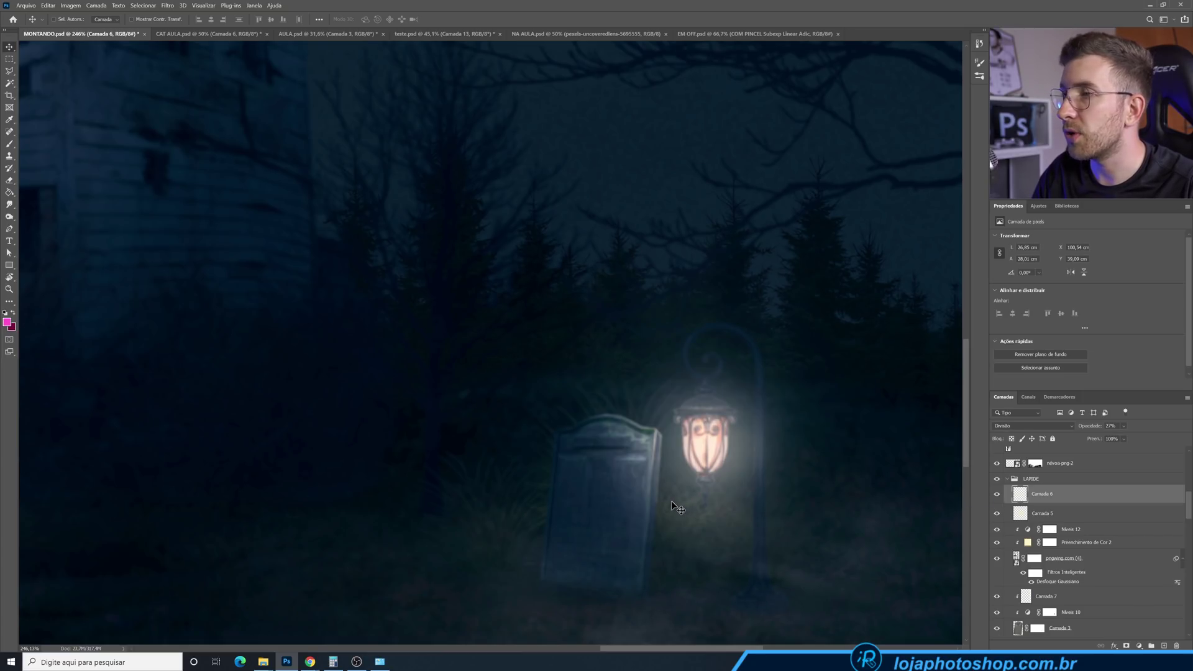
Hide and show again the tombstone's clipped Camada 7 layer to compare the light on its edge
{"action": "scroll", "coordinate": [664, 493], "scroll_direction": "down", "scroll_amount": 3}
{"action": "scroll", "coordinate": [664, 493], "scroll_direction": "up", "scroll_amount": 3}
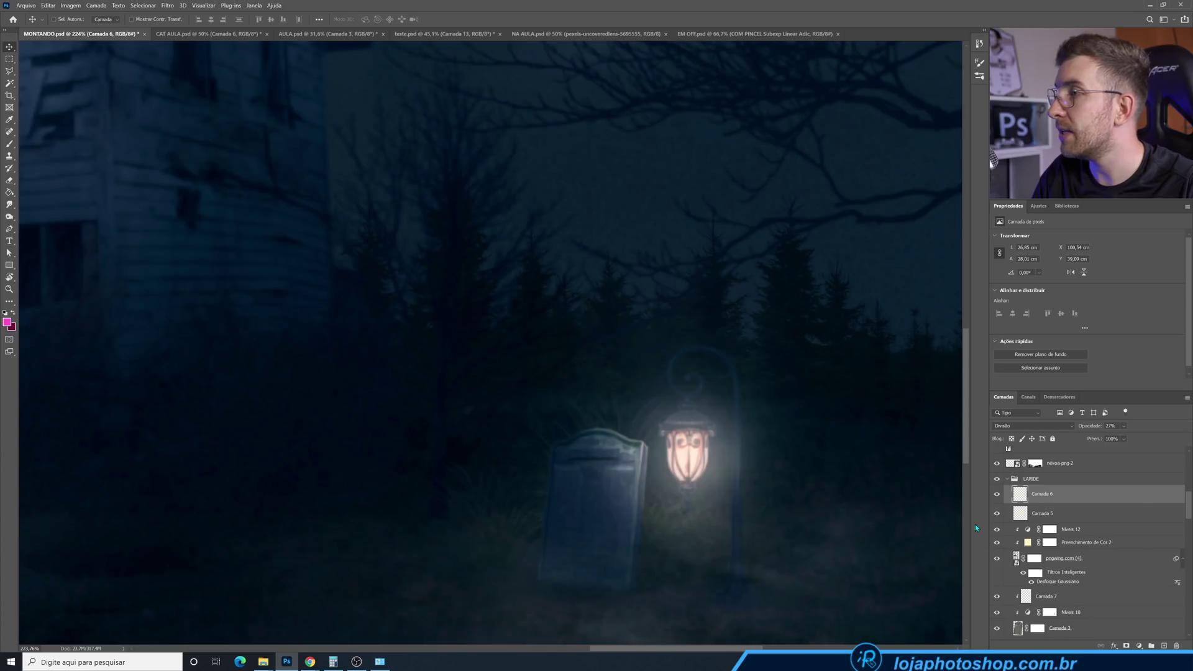
{"action": "scroll", "coordinate": [1015, 525], "scroll_direction": "down", "scroll_amount": 3}
{"action": "left_click", "coordinate": [996, 522]}
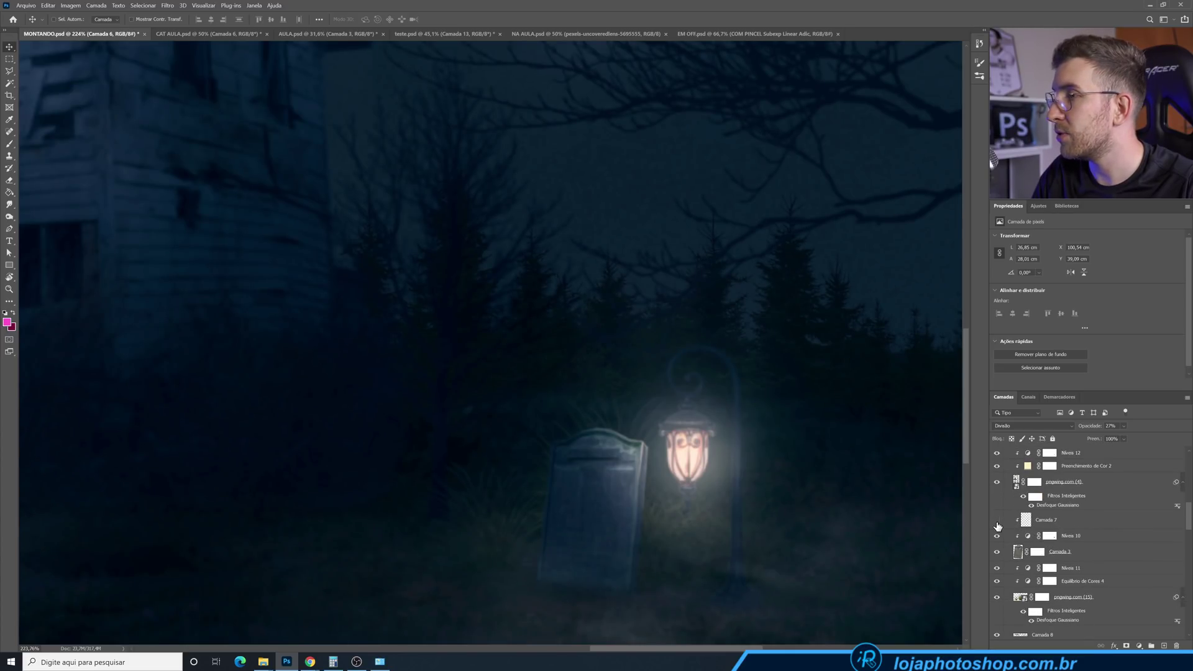
{"action": "left_click", "coordinate": [997, 524]}
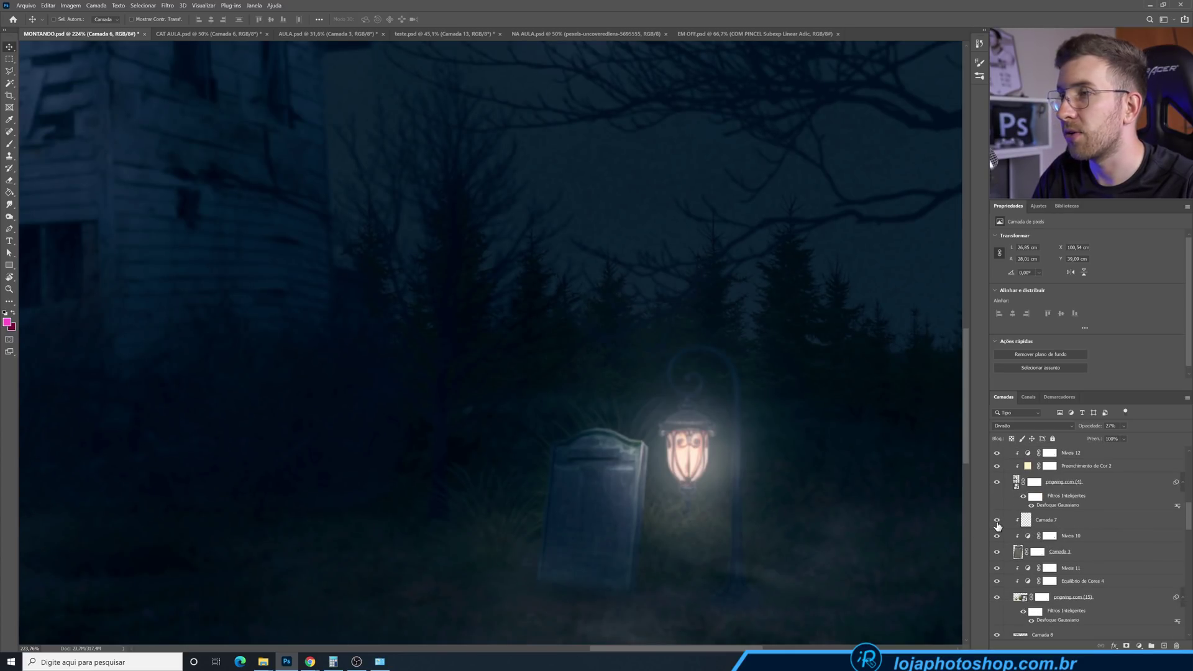
Toggle the tombstone's Camada 7 layer off and on once more and fit the whole haunted house image in view
{"action": "left_click", "coordinate": [997, 524]}
{"action": "left_click", "coordinate": [997, 524]}
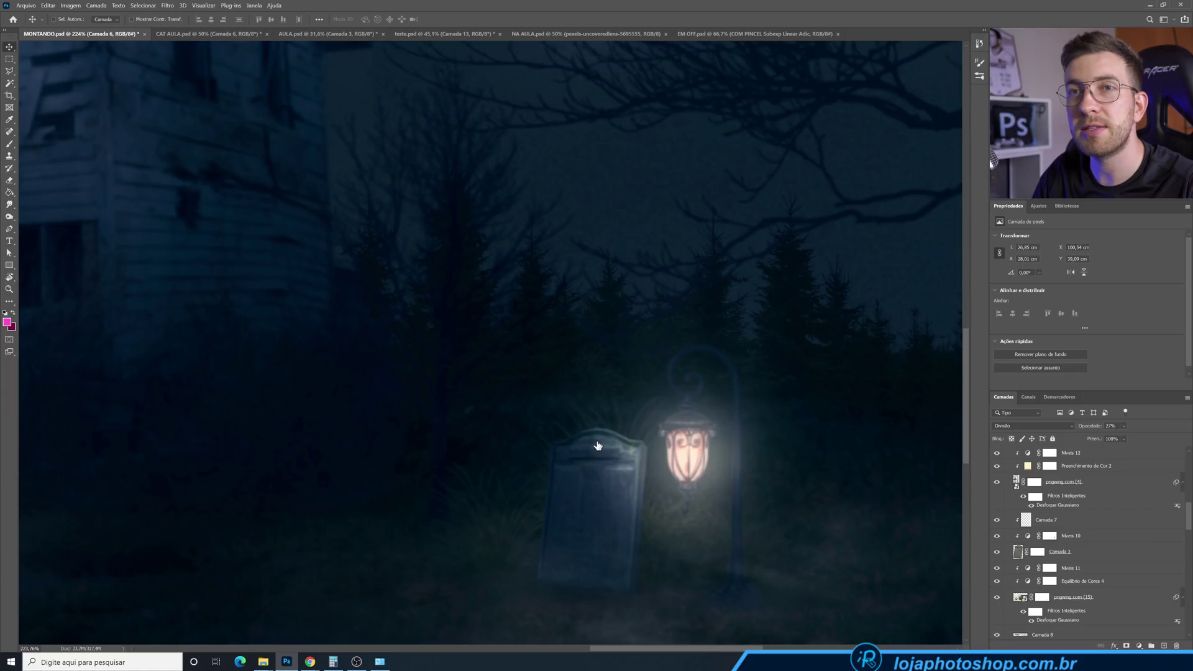
{"action": "key", "text": "ctrl+0"}
Switch to the CAT AULA.psd document, hide the Camada 6 annotations and add a new empty layer above them
{"action": "left_click", "coordinate": [229, 35]}
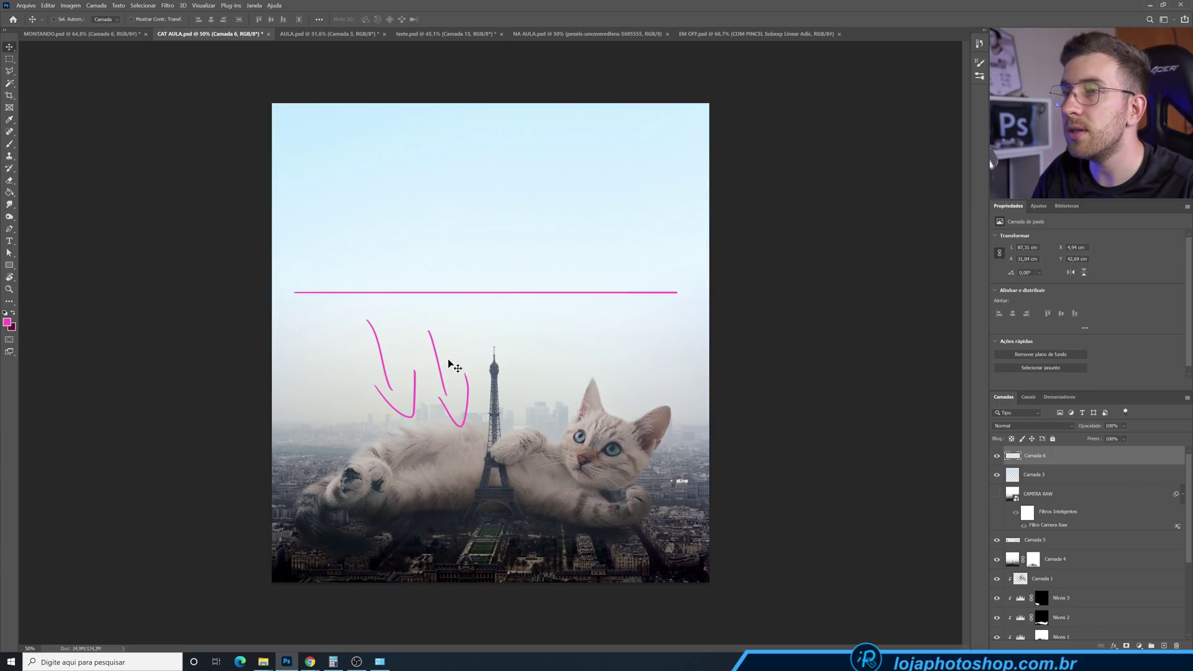
{"action": "left_click", "coordinate": [996, 455]}
{"action": "left_click", "coordinate": [1163, 646]}
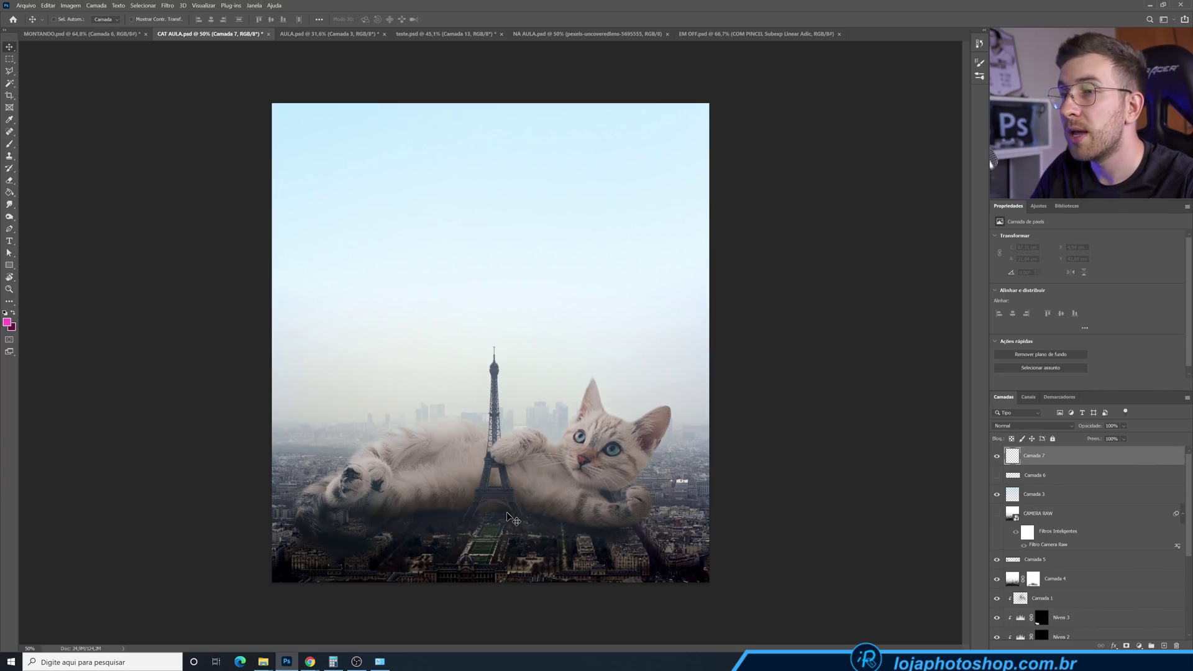
{"action": "scroll", "coordinate": [484, 530], "scroll_direction": "up", "scroll_amount": 5}
{"action": "scroll", "coordinate": [414, 568], "scroll_direction": "down", "scroll_amount": 5}
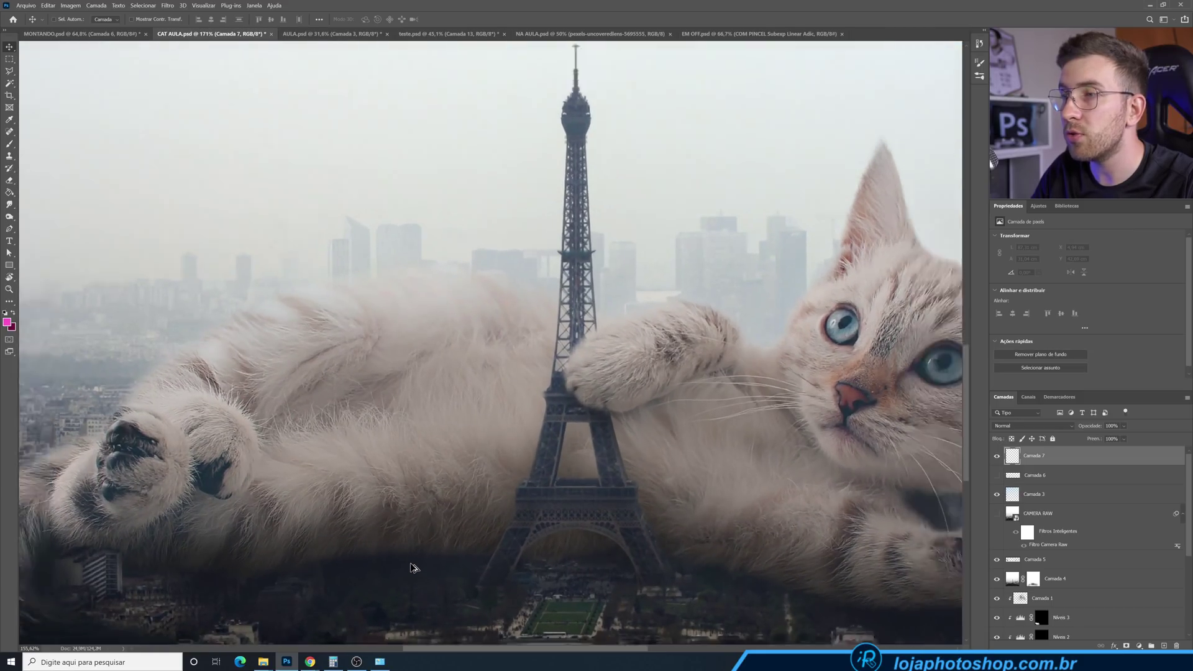
{"action": "scroll", "coordinate": [706, 587], "scroll_direction": "down", "scroll_amount": 1}
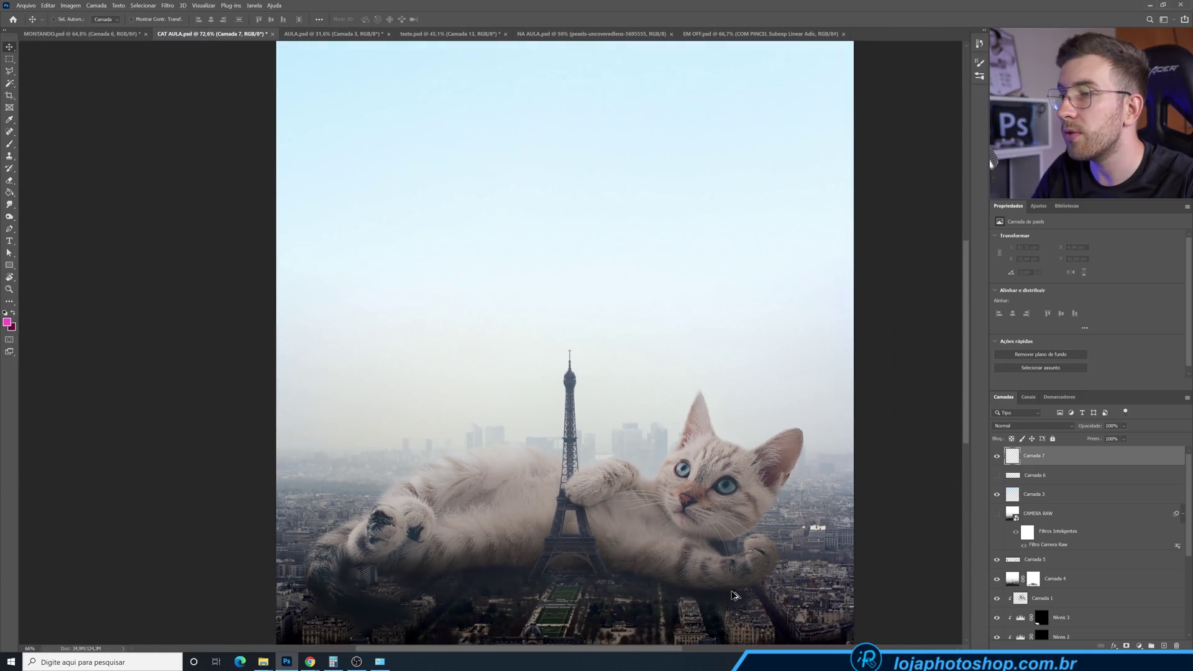
Sketch a magenta sun outline at the upper right edge of the cat image with four thinner light rays, using the Brush tool
{"action": "key", "text": "b"}
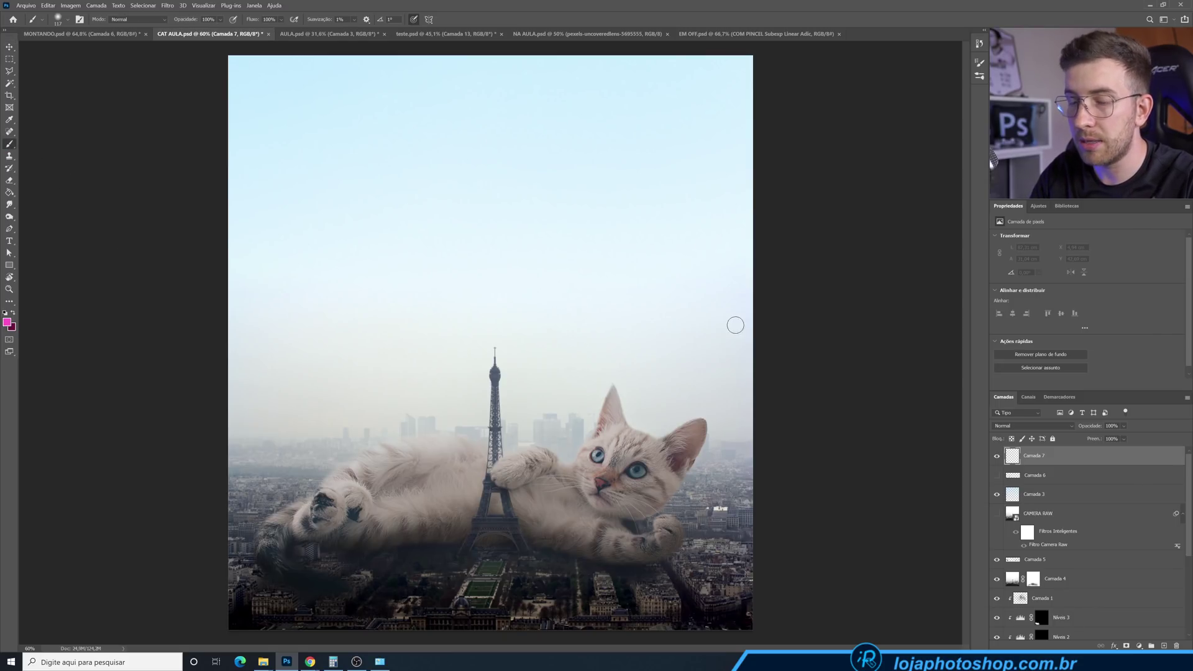
{"action": "mouse_move", "coordinate": [722, 165]}
{"action": "left_mouse_down"}
{"action": "mouse_move", "coordinate": [767, 205]}
{"action": "mouse_move", "coordinate": [727, 159]}
{"action": "mouse_move", "coordinate": [525, 207]}
{"action": "left_mouse_up"}
{"action": "key", "text": "bracketleft"}
{"action": "key", "text": "bracketleft"}
{"action": "key", "text": "bracketleft"}
{"action": "key", "text": "bracketleft"}
{"action": "key", "text": "bracketleft"}
{"action": "key", "text": "bracketleft"}
{"action": "left_click_drag", "start_coordinate": [630, 224], "coordinate": [533, 250]}
{"action": "left_click_drag", "start_coordinate": [681, 286], "coordinate": [625, 339]}
{"action": "left_click_drag", "start_coordinate": [737, 304], "coordinate": [726, 333]}
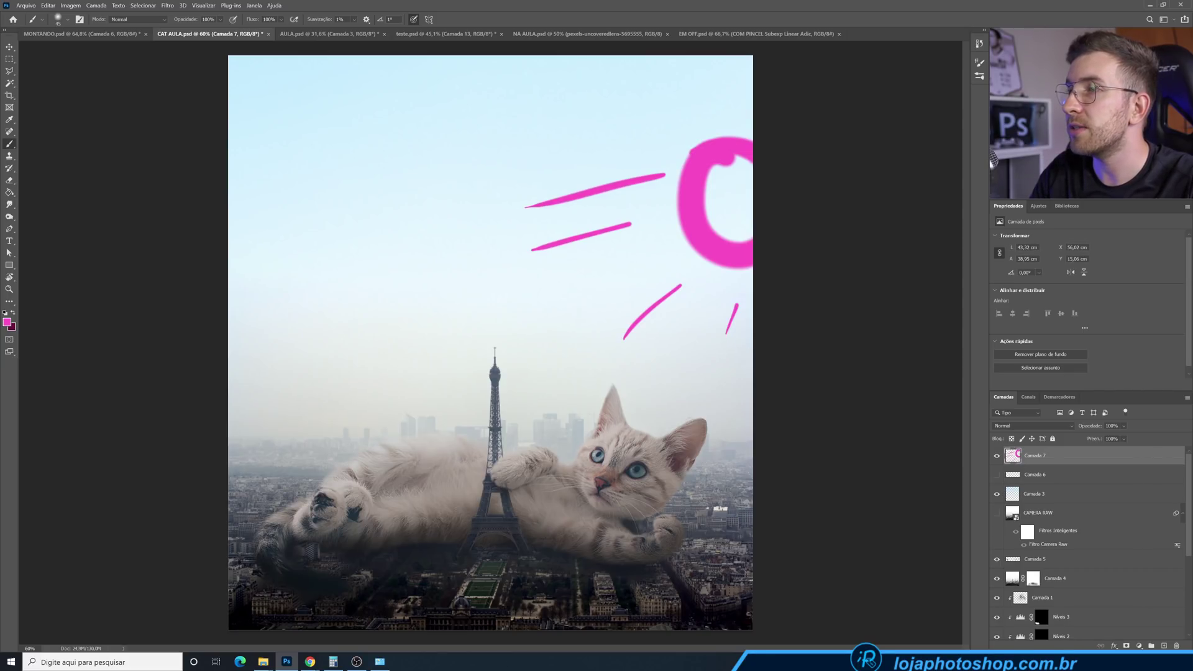
Trace the lit contour along the cat's ears and back, and undo all the contour, ray and sun strokes
{"action": "mouse_move", "coordinate": [612, 396]}
{"action": "left_mouse_down"}
{"action": "mouse_move", "coordinate": [678, 437]}
{"action": "mouse_move", "coordinate": [706, 427]}
{"action": "left_mouse_up"}
{"action": "mouse_move", "coordinate": [590, 447]}
{"action": "left_mouse_down"}
{"action": "mouse_move", "coordinate": [527, 460]}
{"action": "mouse_move", "coordinate": [427, 442]}
{"action": "mouse_move", "coordinate": [353, 464]}
{"action": "left_mouse_up"}
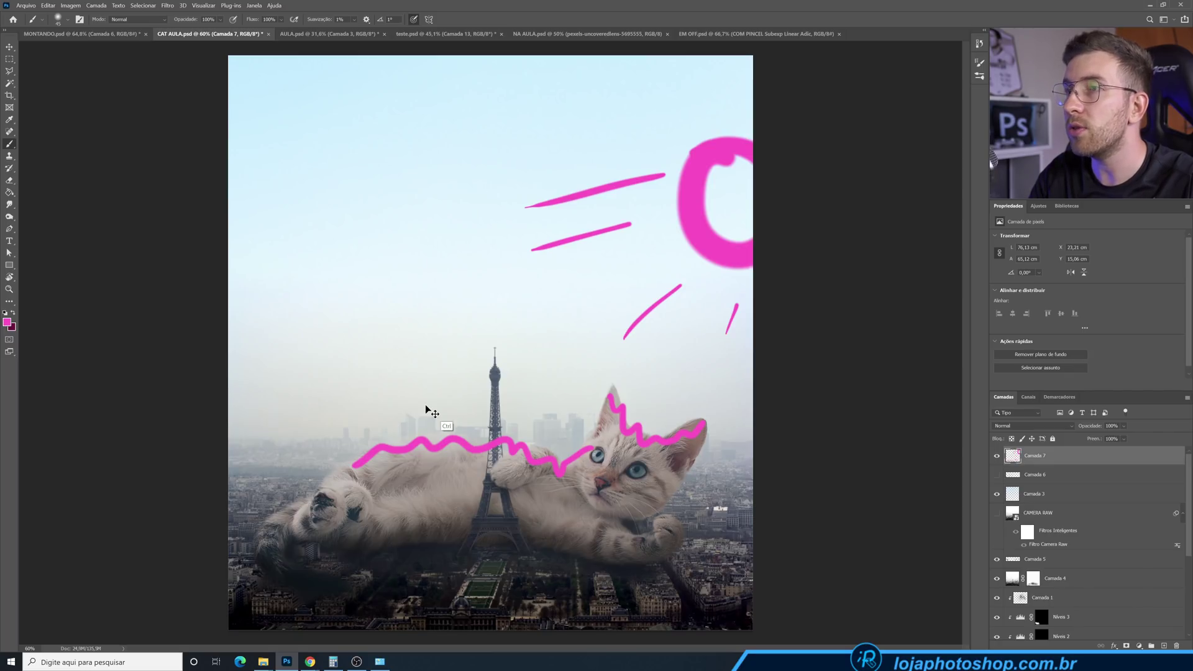
{"action": "key", "text": "ctrl+z"}
{"action": "key", "text": "ctrl+z"}
{"action": "key", "text": "ctrl+z"}
{"action": "key", "text": "ctrl+z"}
{"action": "key", "text": "ctrl+z"}
{"action": "key", "text": "ctrl+z"}
{"action": "key", "text": "ctrl+z"}
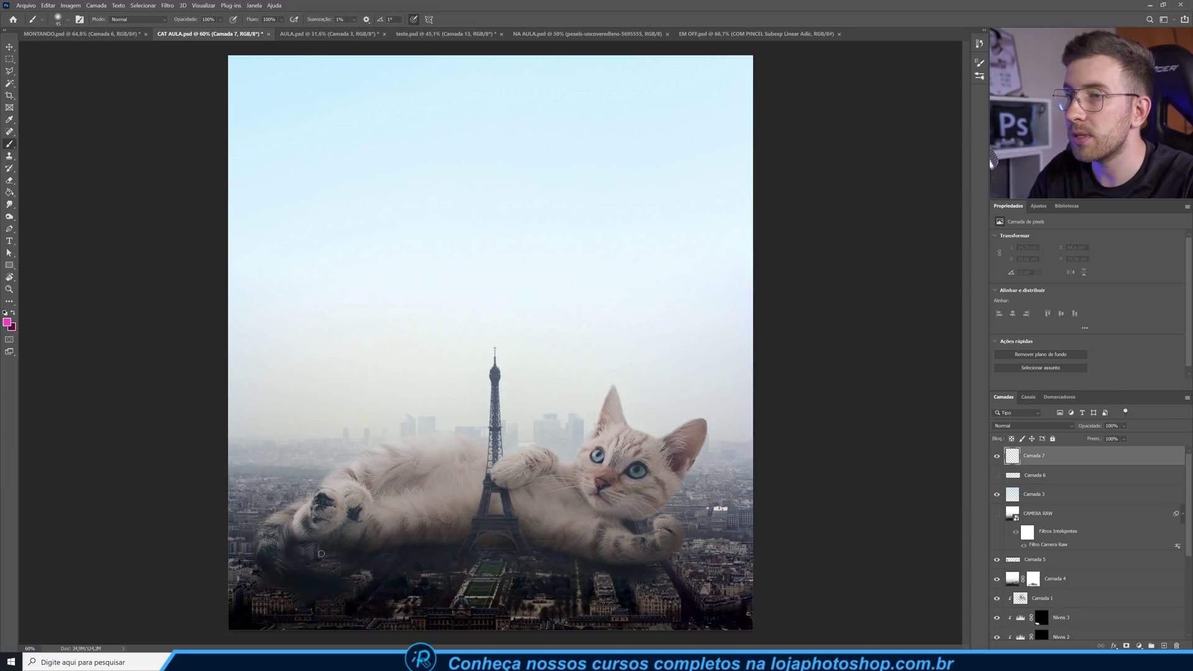
Switch to teste.psd and sketch a white sun arc with five light rays over the upper left of the lavender field image
{"action": "left_click", "coordinate": [438, 34]}
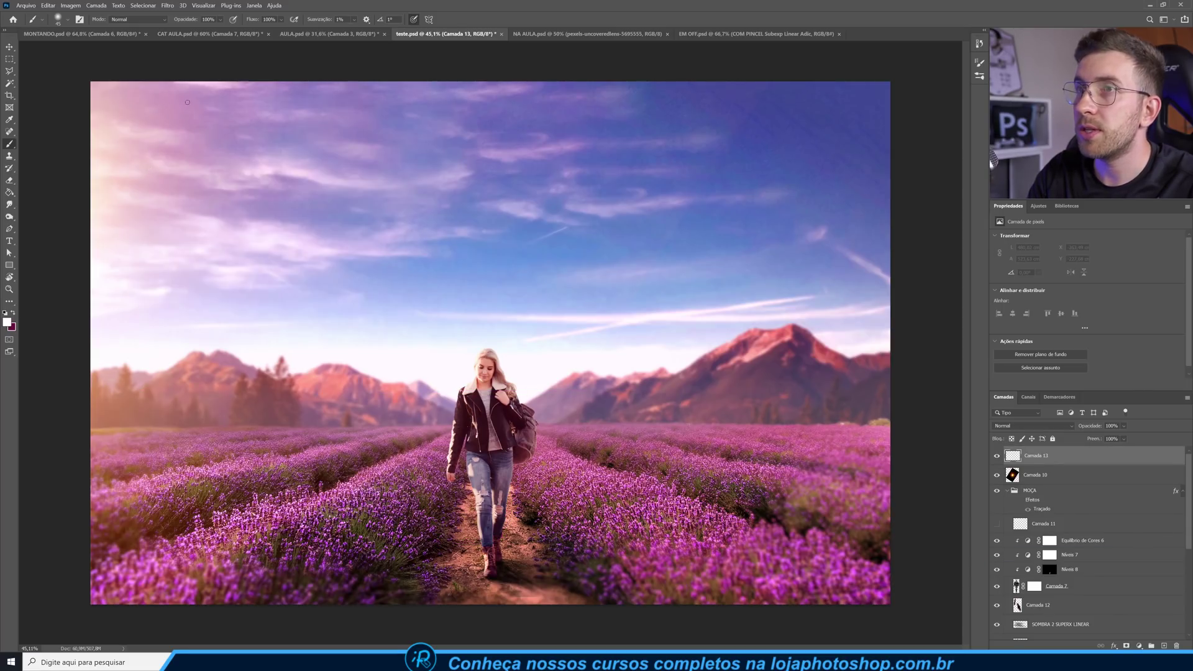
{"action": "left_click_drag", "start_coordinate": [187, 104], "coordinate": [120, 314]}
{"action": "left_click_drag", "start_coordinate": [249, 134], "coordinate": [351, 160]}
{"action": "left_click_drag", "start_coordinate": [245, 211], "coordinate": [333, 231]}
{"action": "left_click_drag", "start_coordinate": [227, 287], "coordinate": [290, 339]}
{"action": "left_click_drag", "start_coordinate": [159, 372], "coordinate": [195, 449]}
{"action": "left_click_drag", "start_coordinate": [221, 349], "coordinate": [258, 395]}
Mark with white strokes the line dividing light and shadow on the woman, an arrow, her backpack edge and the mountain ridges
{"action": "mouse_move", "coordinate": [491, 355]}
{"action": "left_mouse_down"}
{"action": "mouse_move", "coordinate": [477, 452]}
{"action": "mouse_move", "coordinate": [494, 582]}
{"action": "left_mouse_up"}
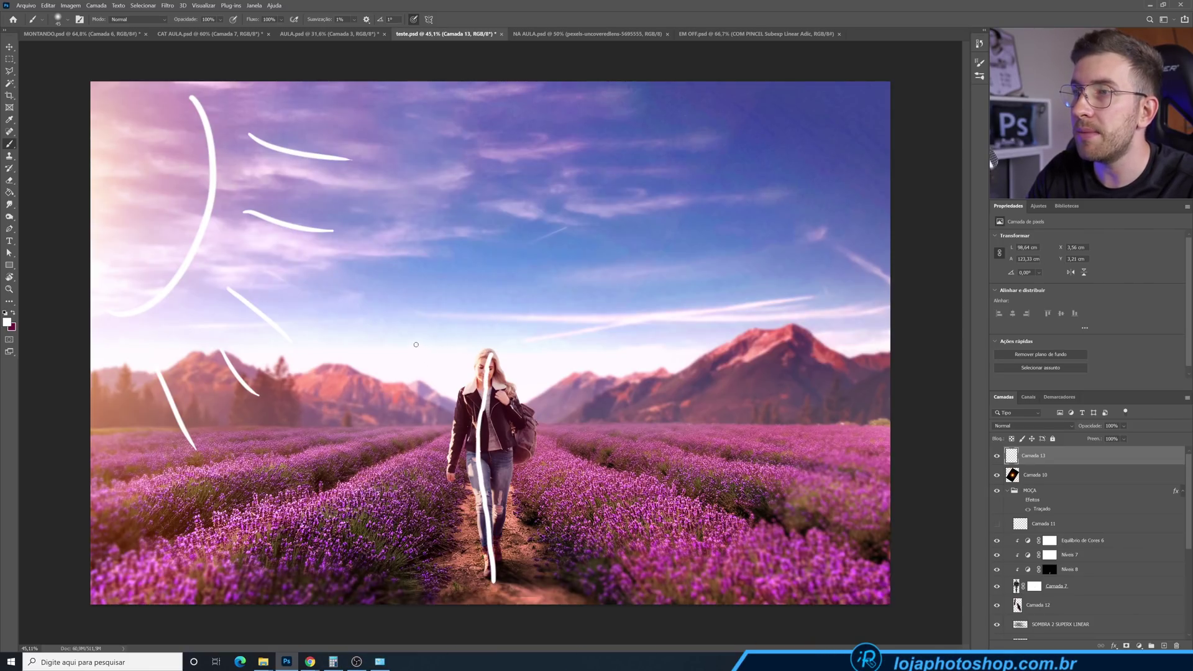
{"action": "left_click_drag", "start_coordinate": [420, 292], "coordinate": [465, 339]}
{"action": "left_click_drag", "start_coordinate": [528, 402], "coordinate": [549, 487]}
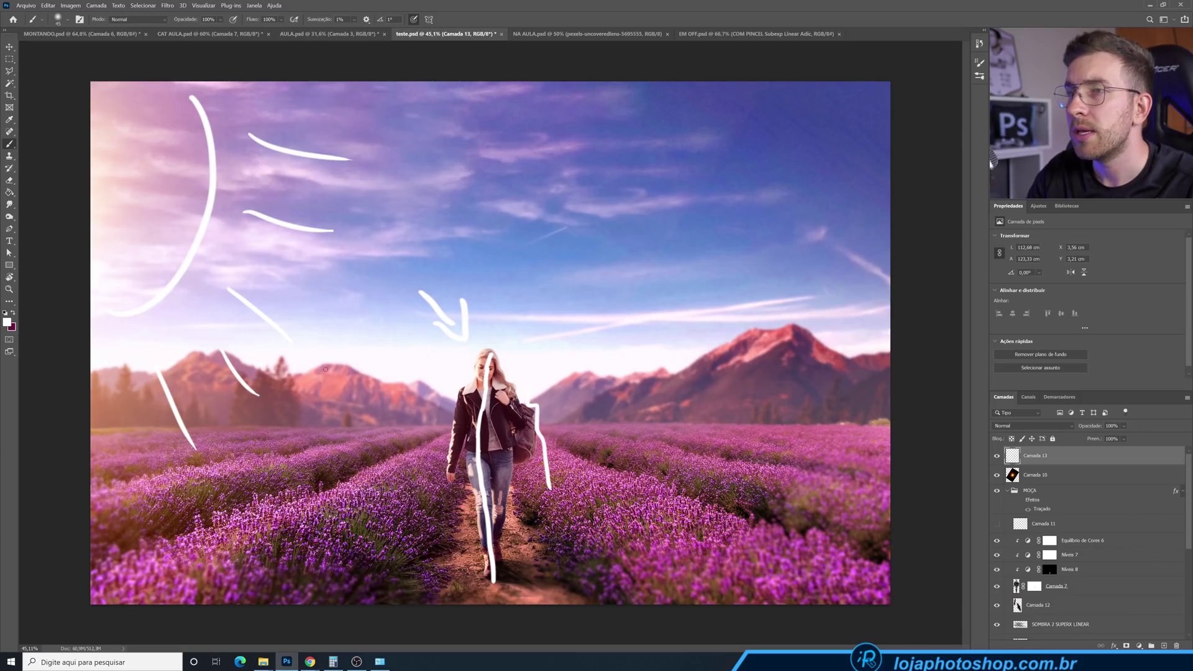
{"action": "left_click_drag", "start_coordinate": [321, 380], "coordinate": [371, 396]}
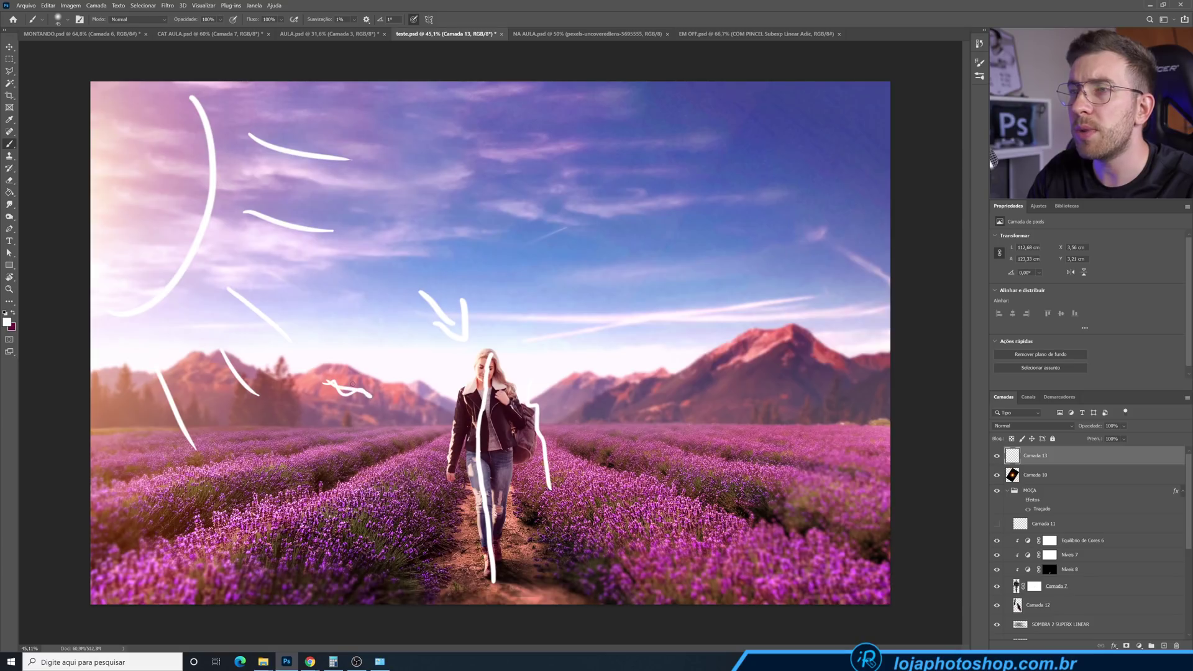
{"action": "mouse_move", "coordinate": [290, 375]}
{"action": "left_mouse_down"}
{"action": "mouse_move", "coordinate": [374, 396]}
{"action": "mouse_move", "coordinate": [446, 402]}
{"action": "left_mouse_up"}
{"action": "left_click_drag", "start_coordinate": [601, 383], "coordinate": [614, 388]}
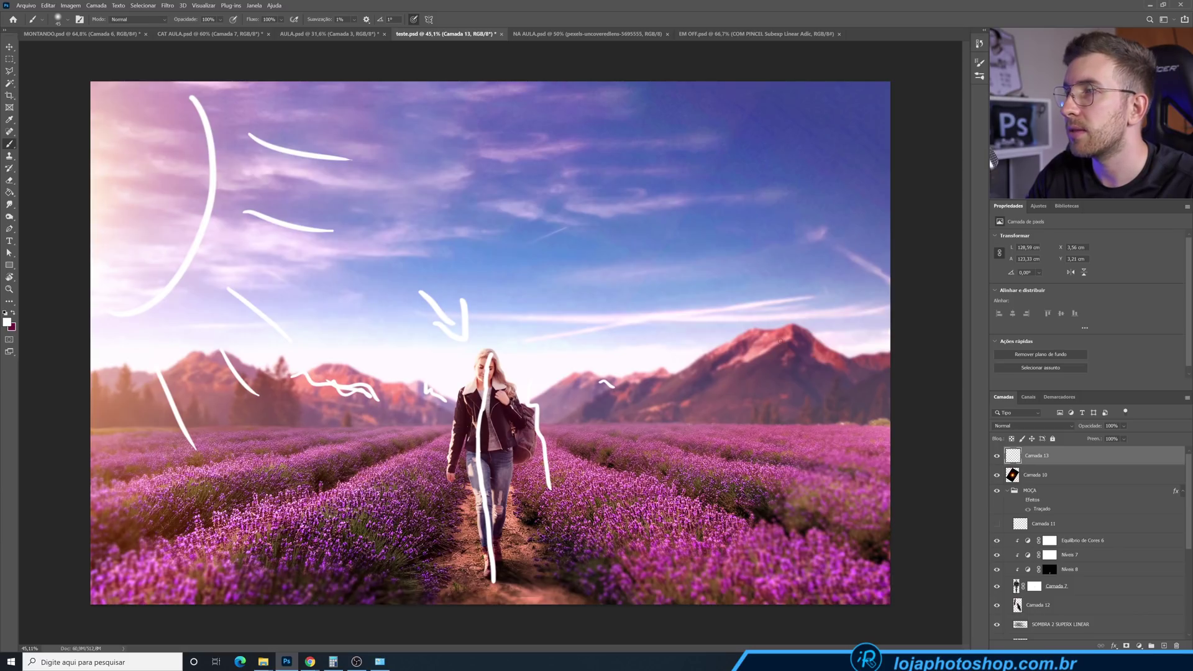
{"action": "left_click_drag", "start_coordinate": [803, 331], "coordinate": [843, 371]}
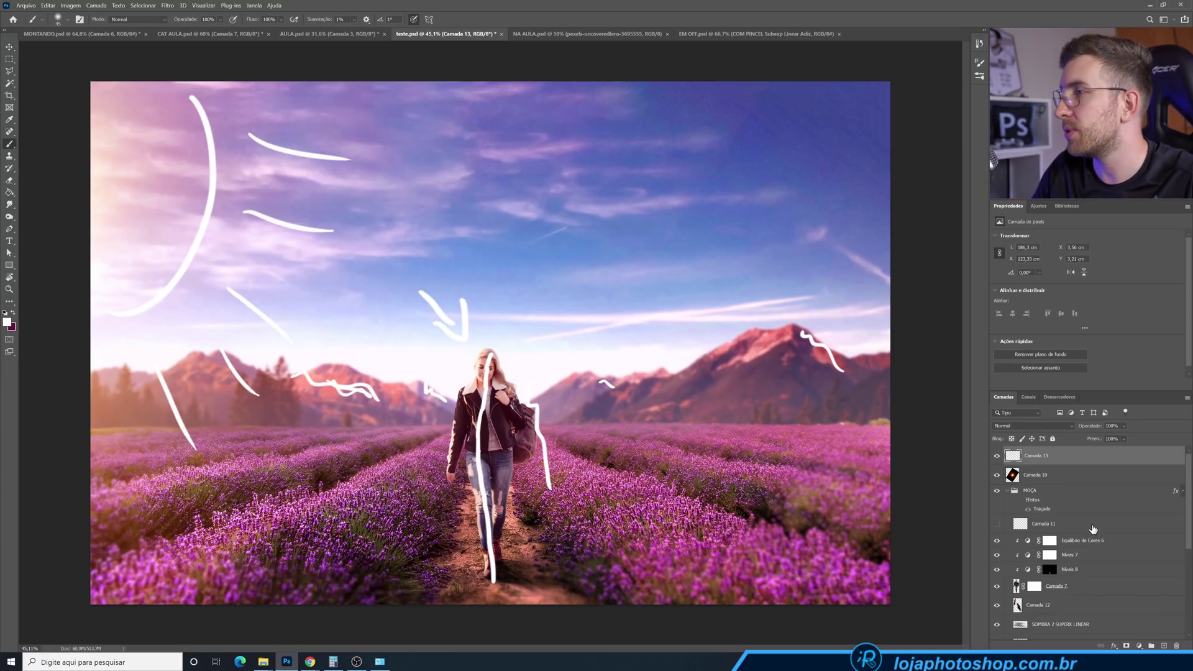
Hide the Camada 13 annotations and flip the woman on Camada 7 horizontally
{"action": "left_click", "coordinate": [1070, 570]}
{"action": "left_click", "coordinate": [997, 456]}
{"action": "left_click", "coordinate": [1068, 587]}
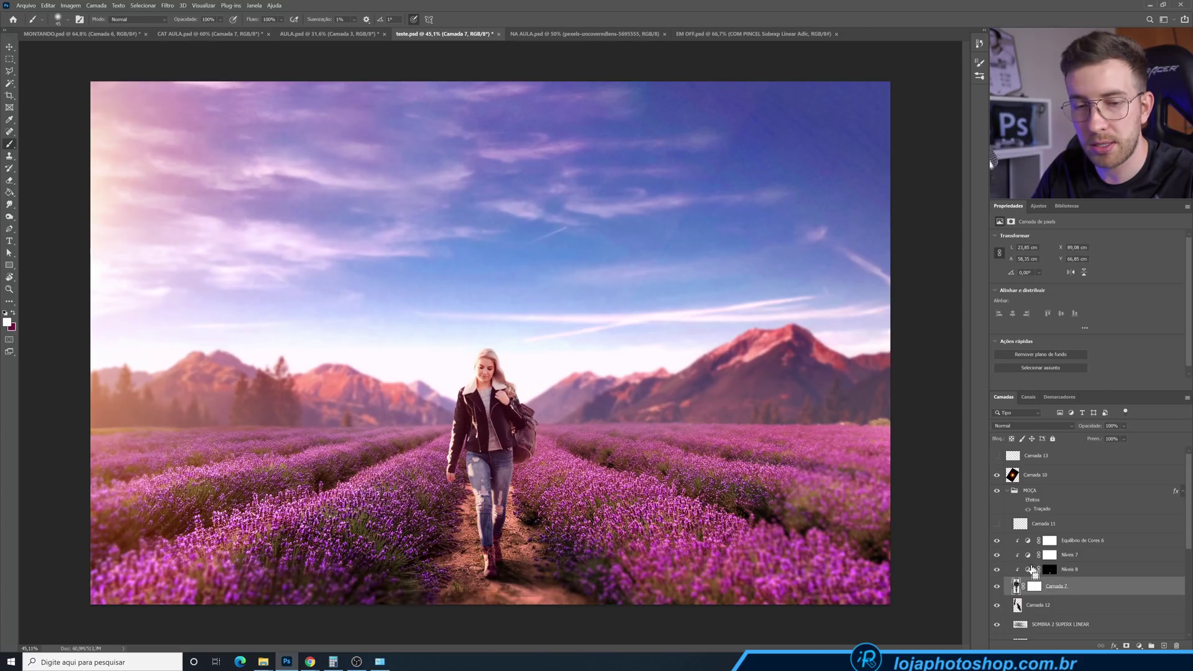
{"action": "key", "text": "ctrl+t"}
{"action": "right_click", "coordinate": [542, 425]}
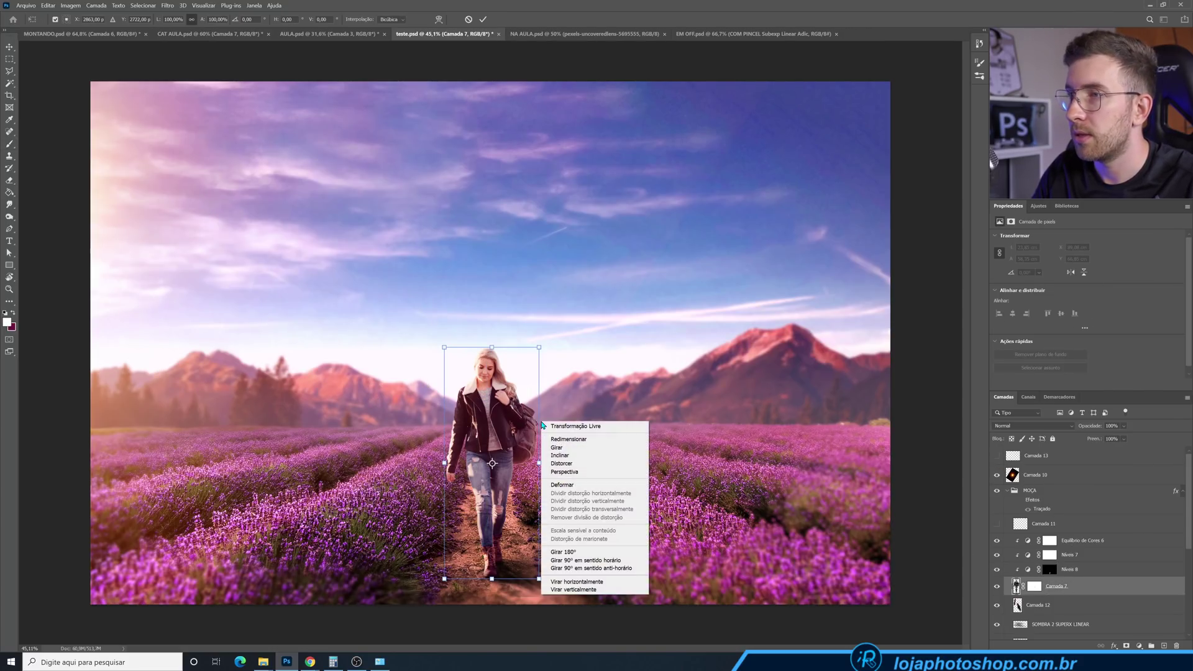
{"action": "left_click", "coordinate": [589, 582]}
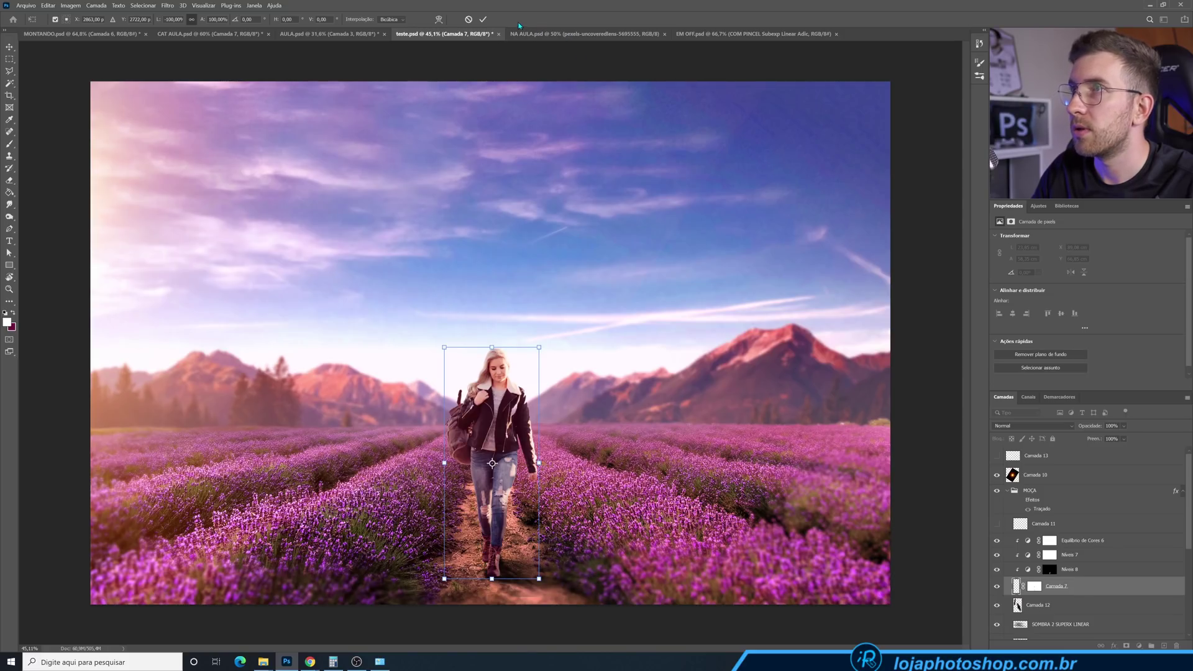
{"action": "left_click", "coordinate": [483, 19]}
{"action": "key", "text": "b"}
{"action": "left_click_drag", "start_coordinate": [759, 221], "coordinate": [663, 285]}
Switch to NA AULA.psd, add a new layer and draw a white arrow in the sky pointing at the elephant's tusks
{"action": "key", "text": "ctrl+Tab"}
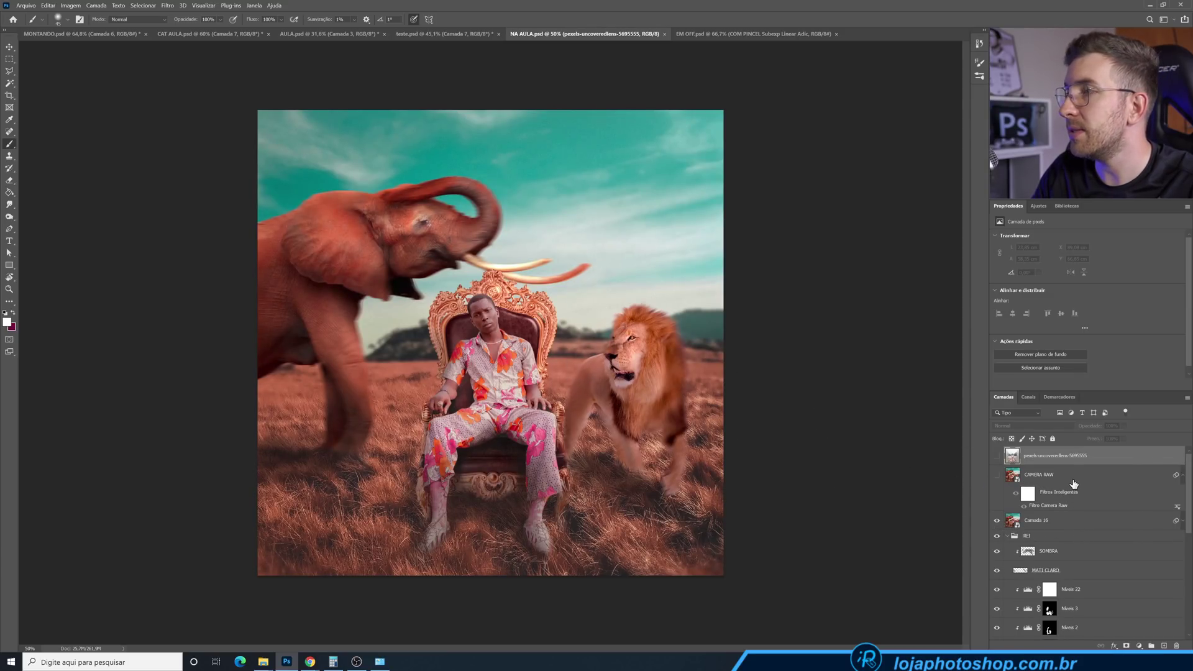
{"action": "left_click", "coordinate": [1163, 645]}
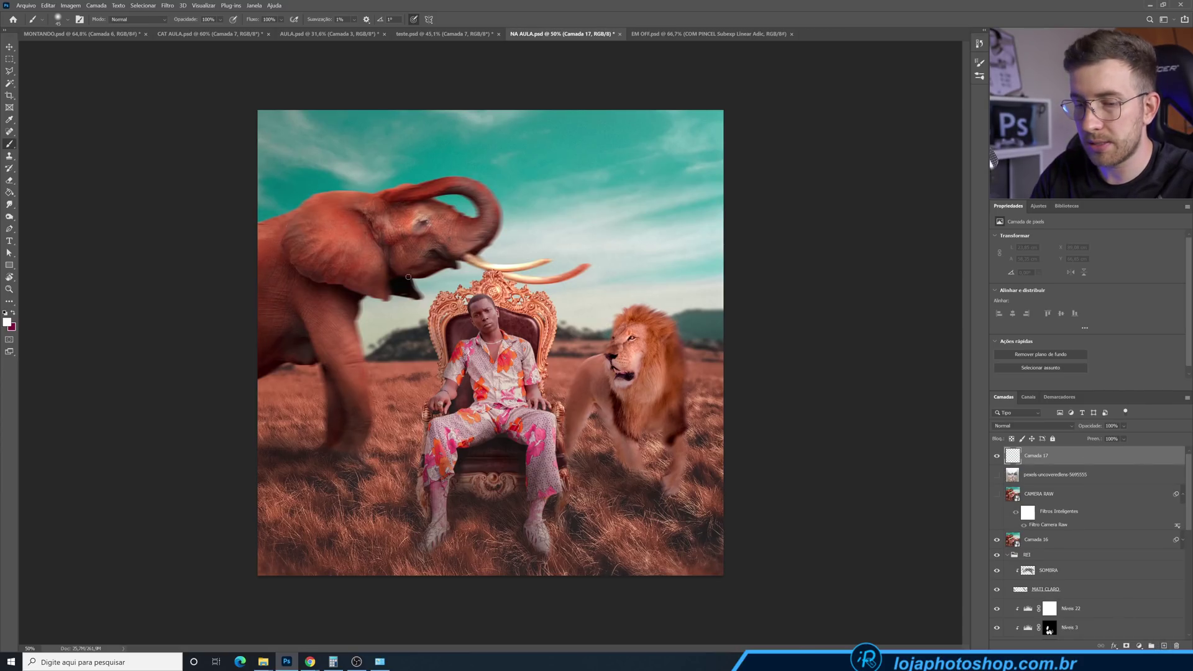
{"action": "mouse_move", "coordinate": [643, 151]}
{"action": "left_mouse_down"}
{"action": "mouse_move", "coordinate": [592, 230]}
{"action": "mouse_move", "coordinate": [621, 236]}
{"action": "left_mouse_up"}
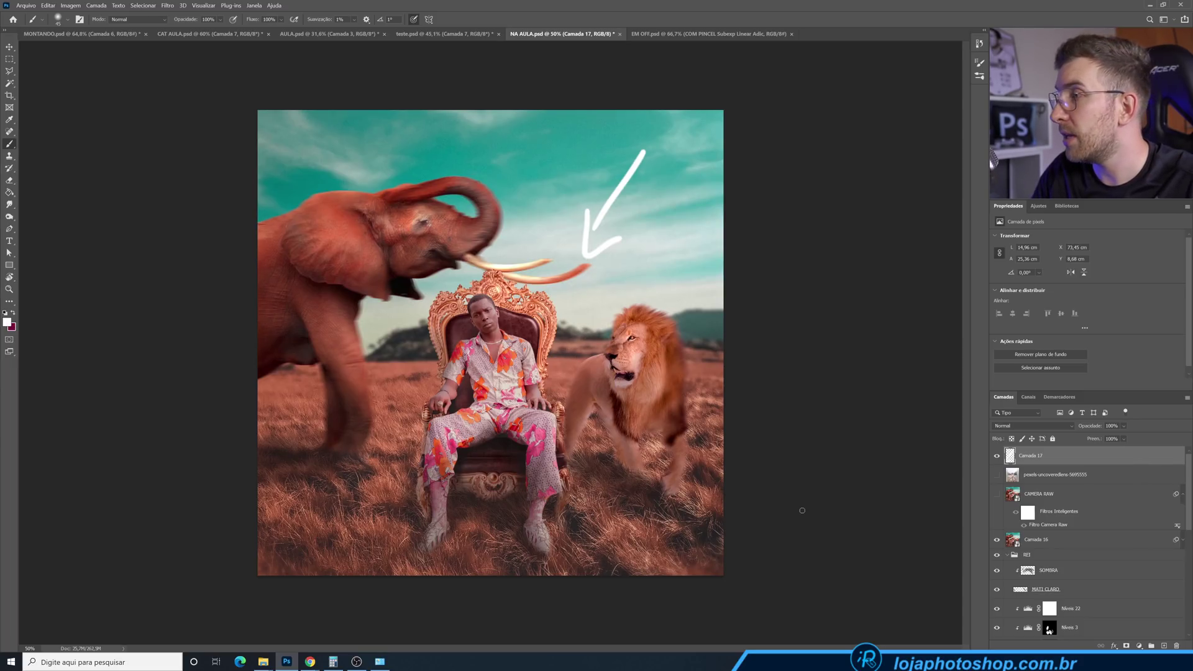
Hide the Camada 16 color layer and the elephant's Níveis 15, Níveis 16, Níveis 14 and Matiz/Saturação 1 adjustments
{"action": "left_click", "coordinate": [997, 539]}
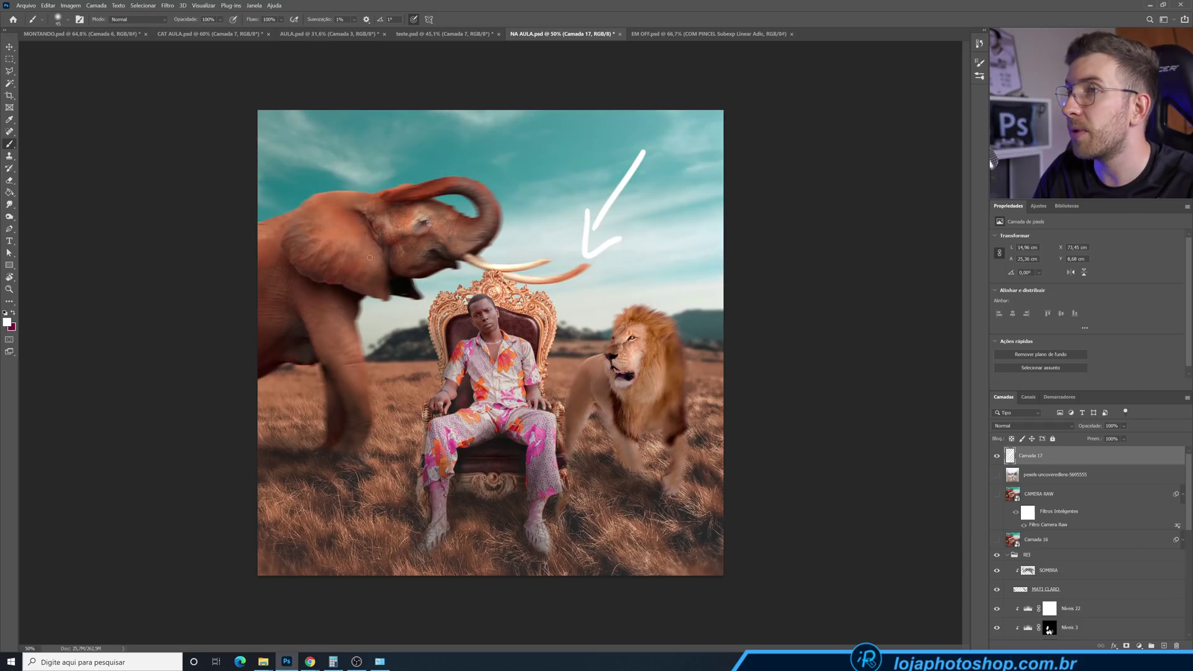
{"action": "key", "text": "v"}
{"action": "left_click", "coordinate": [570, 274], "text": "ctrl"}
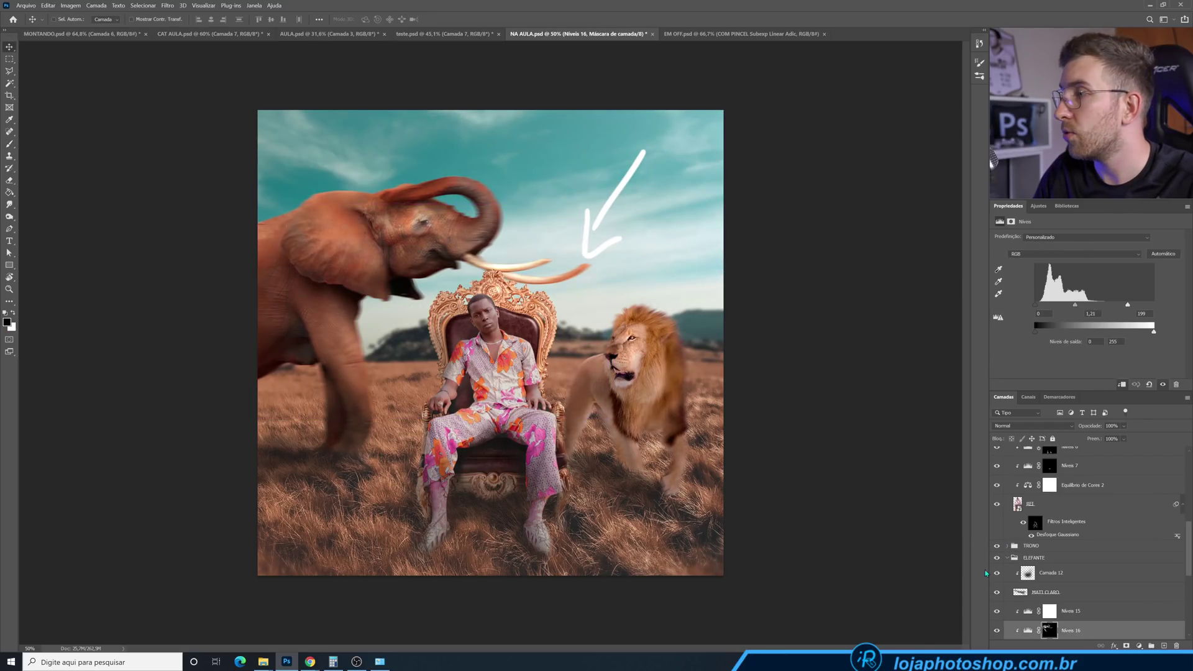
{"action": "scroll", "coordinate": [994, 577], "scroll_direction": "down", "scroll_amount": 3}
{"action": "left_click_drag", "start_coordinate": [996, 573], "coordinate": [997, 553]}
{"action": "left_click", "coordinate": [999, 590]}
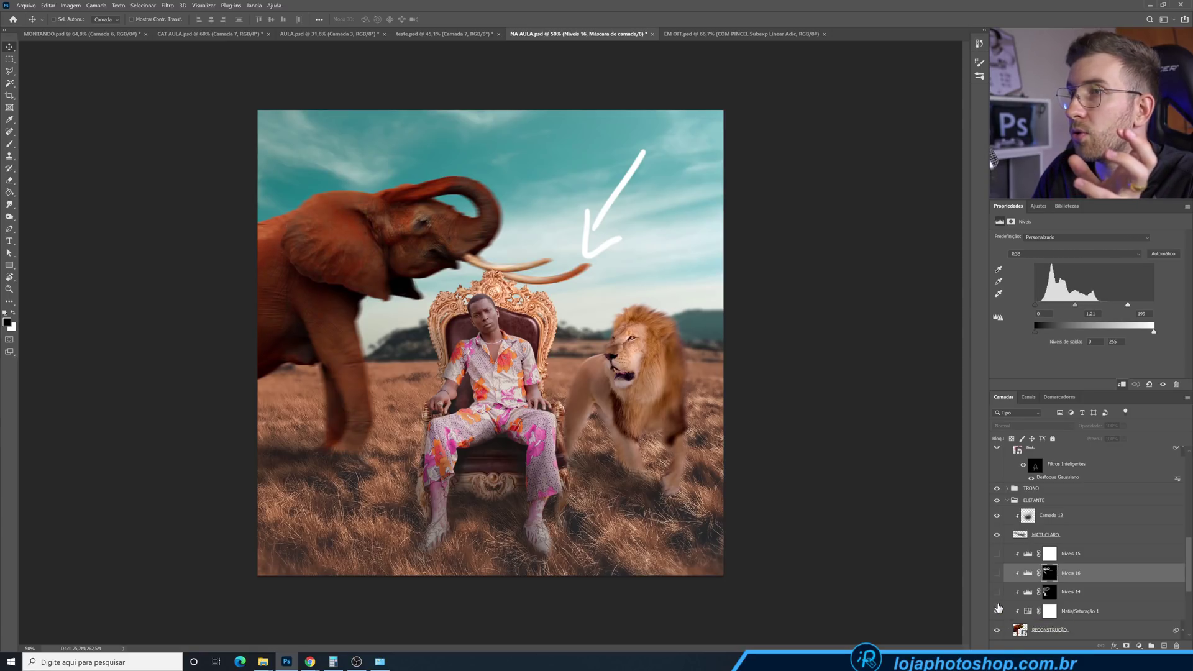
Show the elephant's Matiz/Saturação 1, Níveis 14, Níveis 16 and Níveis 15 adjustments again, toggling them to compare their effect
{"action": "left_click", "coordinate": [996, 593]}
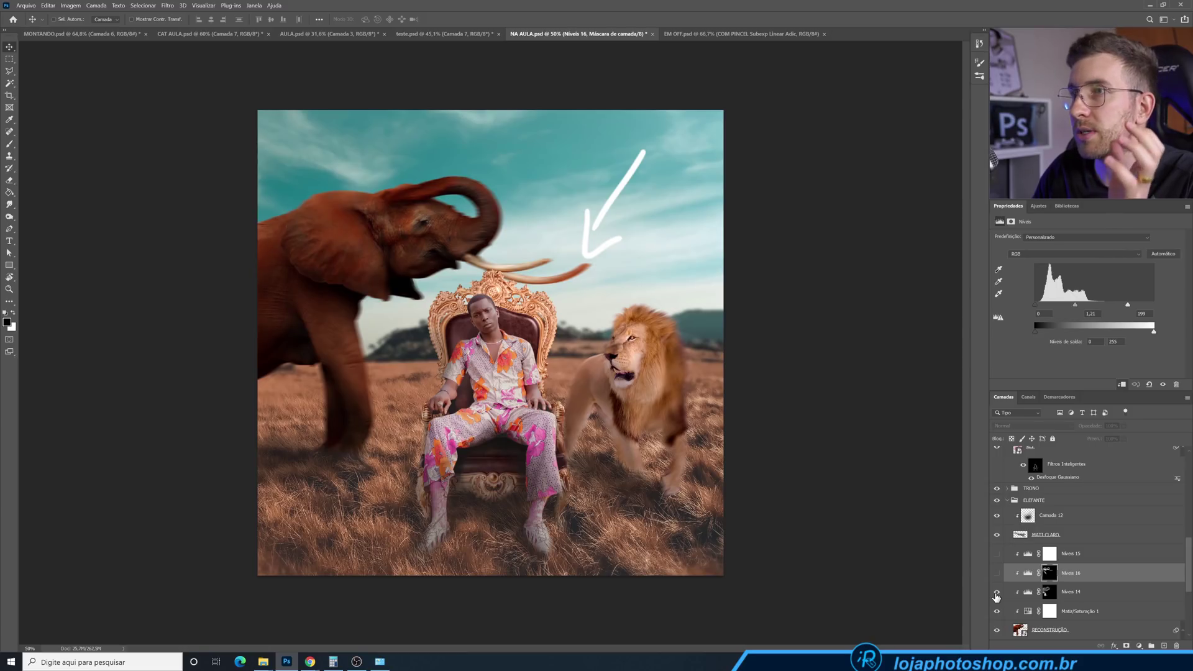
{"action": "left_click", "coordinate": [996, 574]}
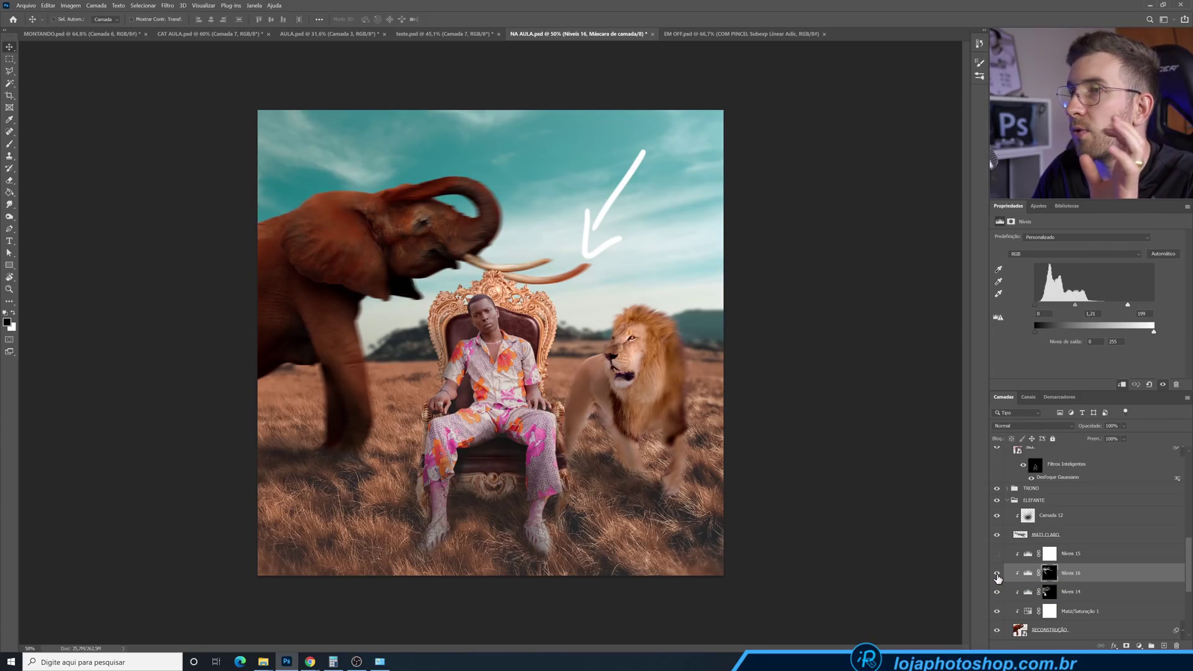
{"action": "left_click", "coordinate": [996, 574]}
{"action": "left_click", "coordinate": [997, 555]}
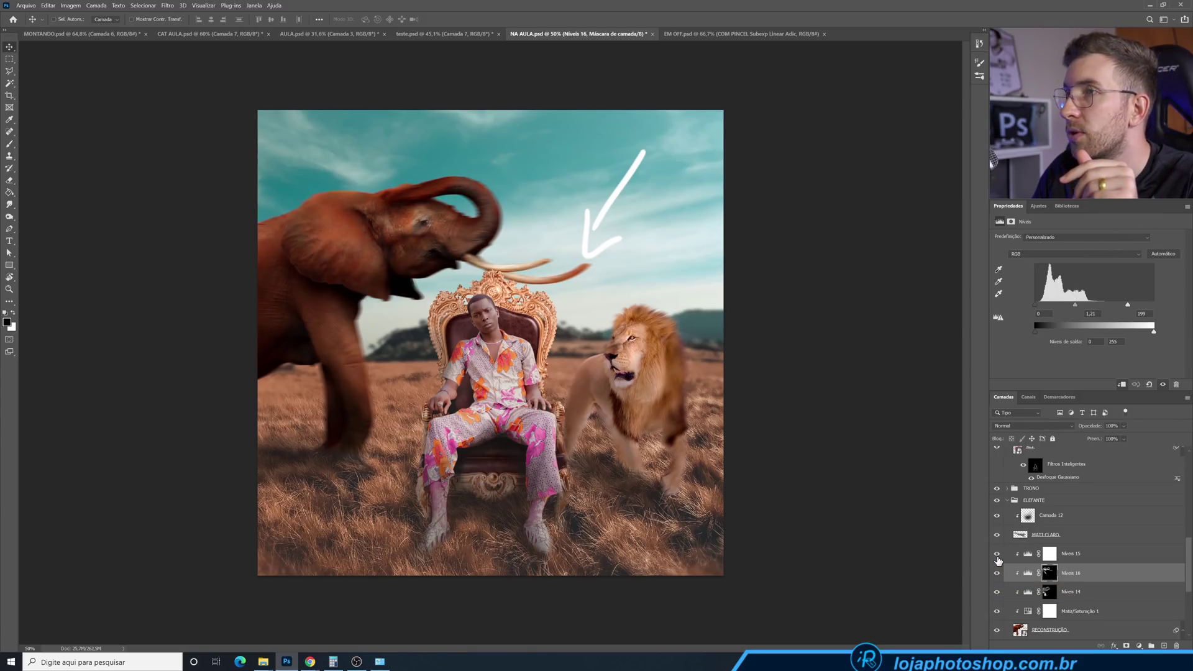
{"action": "left_click", "coordinate": [998, 556]}
{"action": "left_click", "coordinate": [997, 556]}
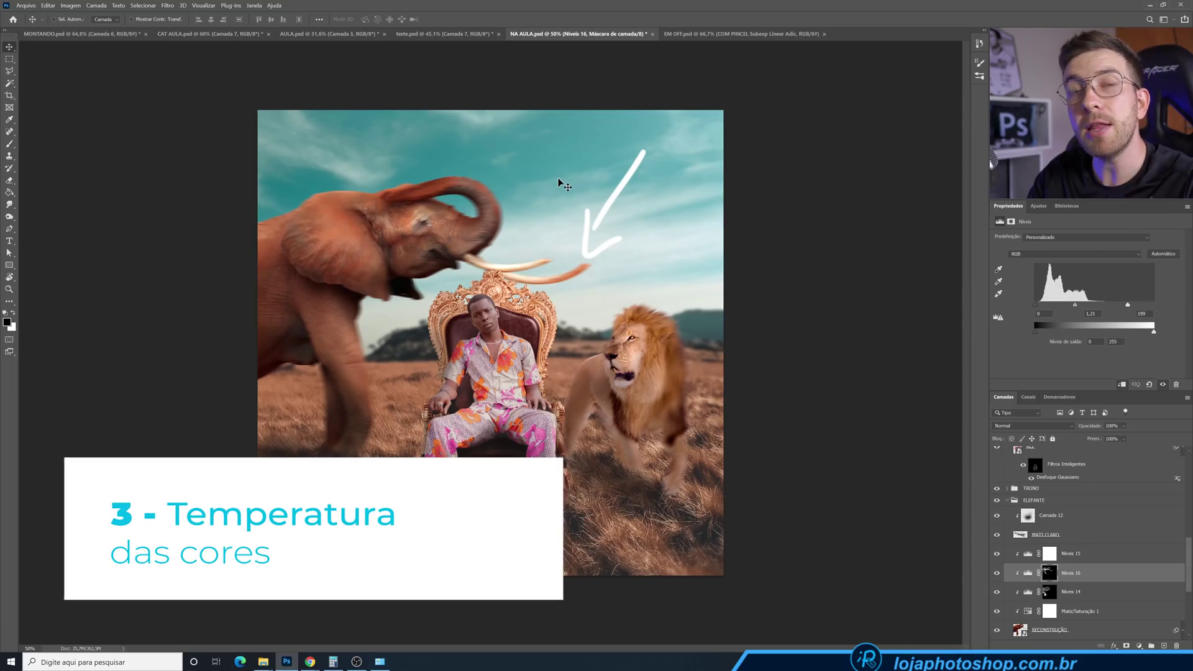
Switch to MONTANDO.psd and hide the tombstone's Camada 7 and Níveis 10 layers
{"action": "left_click", "coordinate": [102, 32]}
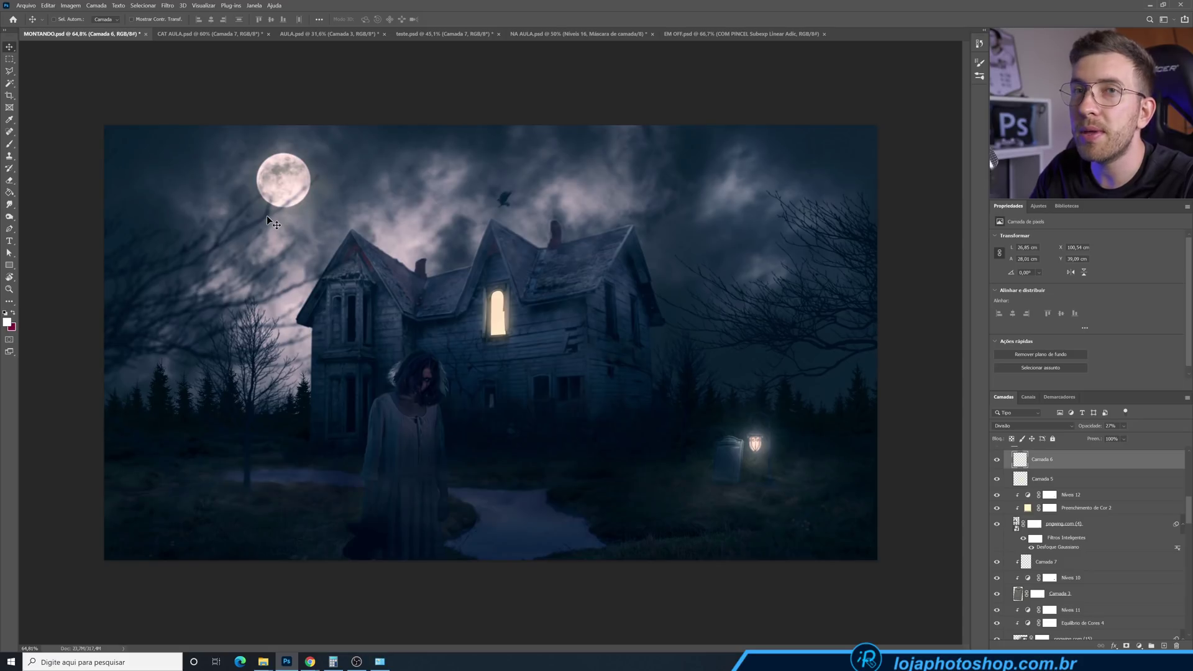
{"action": "scroll", "coordinate": [1015, 493], "scroll_direction": "up", "scroll_amount": 5}
{"action": "scroll", "coordinate": [1015, 493], "scroll_direction": "up", "scroll_amount": 2}
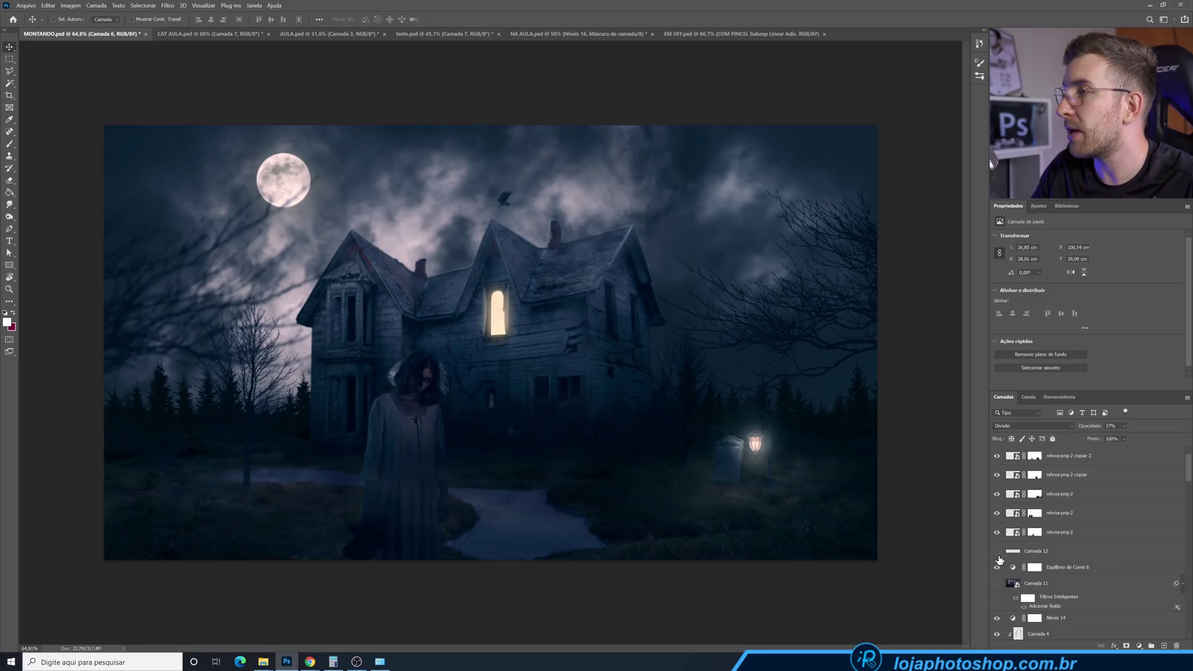
{"action": "scroll", "coordinate": [998, 561], "scroll_direction": "down", "scroll_amount": 10}
{"action": "scroll", "coordinate": [999, 560], "scroll_direction": "down", "scroll_amount": 3}
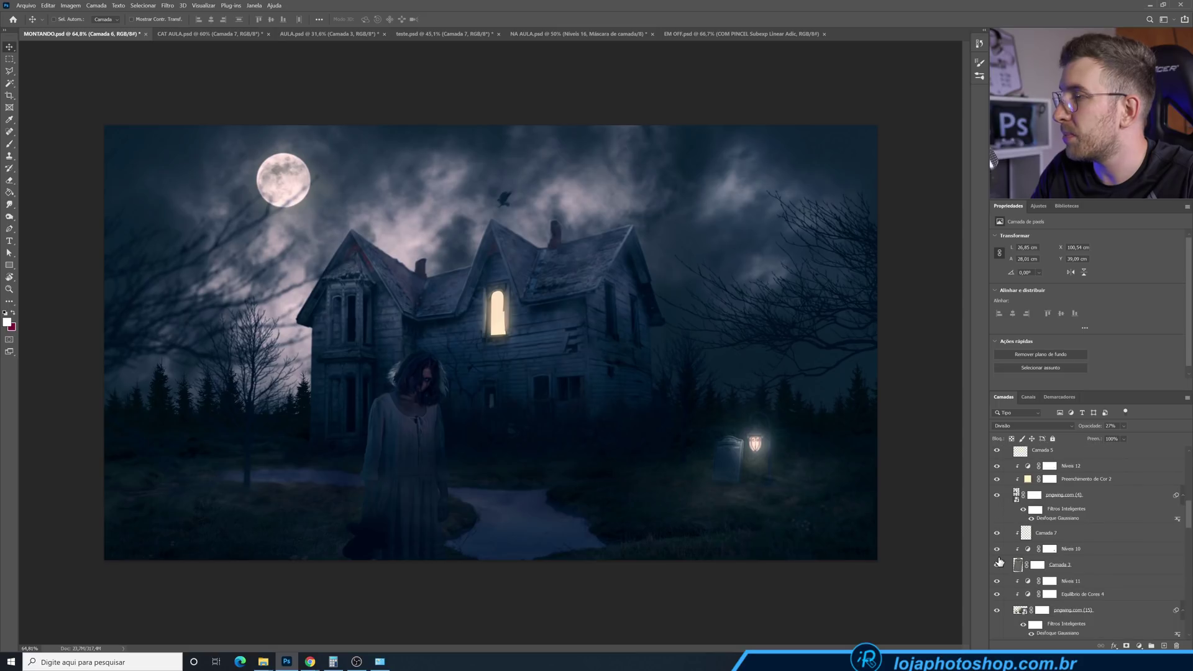
{"action": "left_click", "coordinate": [997, 495]}
{"action": "left_click", "coordinate": [998, 511]}
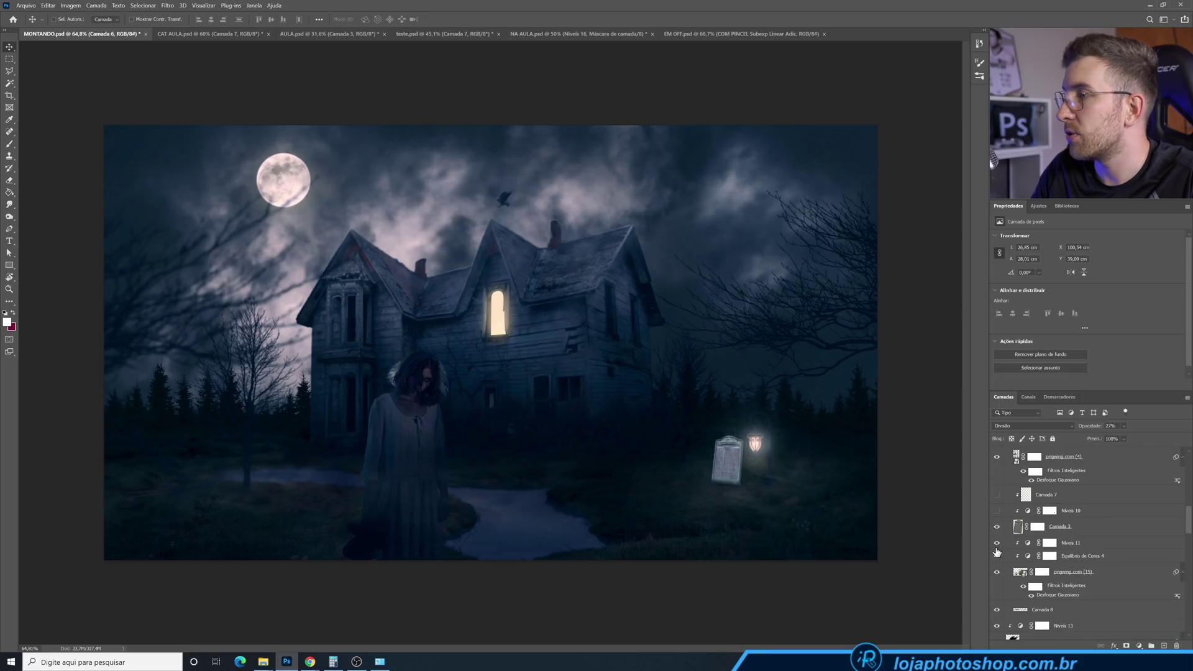
Hide the light and color adjustments down the layer stack, including Níveis 6 and Equilíbrio de Cores 5 in the CEU group
{"action": "scroll", "coordinate": [1005, 554], "scroll_direction": "down", "scroll_amount": 3}
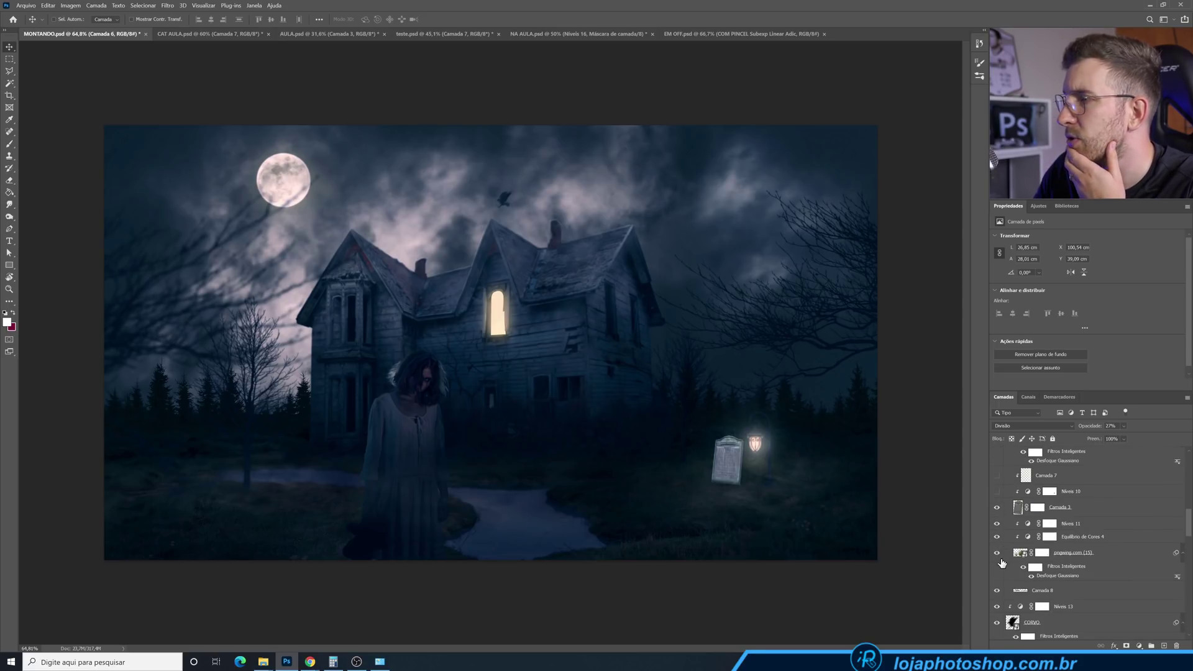
{"action": "scroll", "coordinate": [1002, 566], "scroll_direction": "down", "scroll_amount": 3}
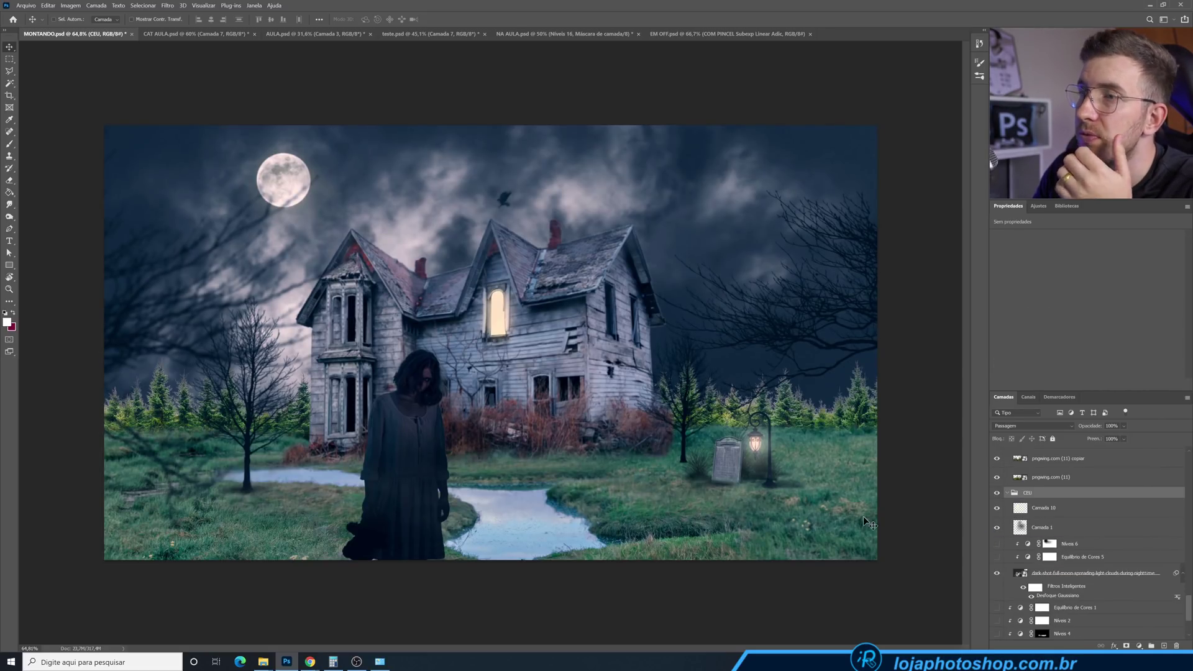
{"action": "scroll", "coordinate": [1112, 599], "scroll_direction": "down", "scroll_amount": 5}
{"action": "scroll", "coordinate": [1113, 599], "scroll_direction": "down", "scroll_amount": 5}
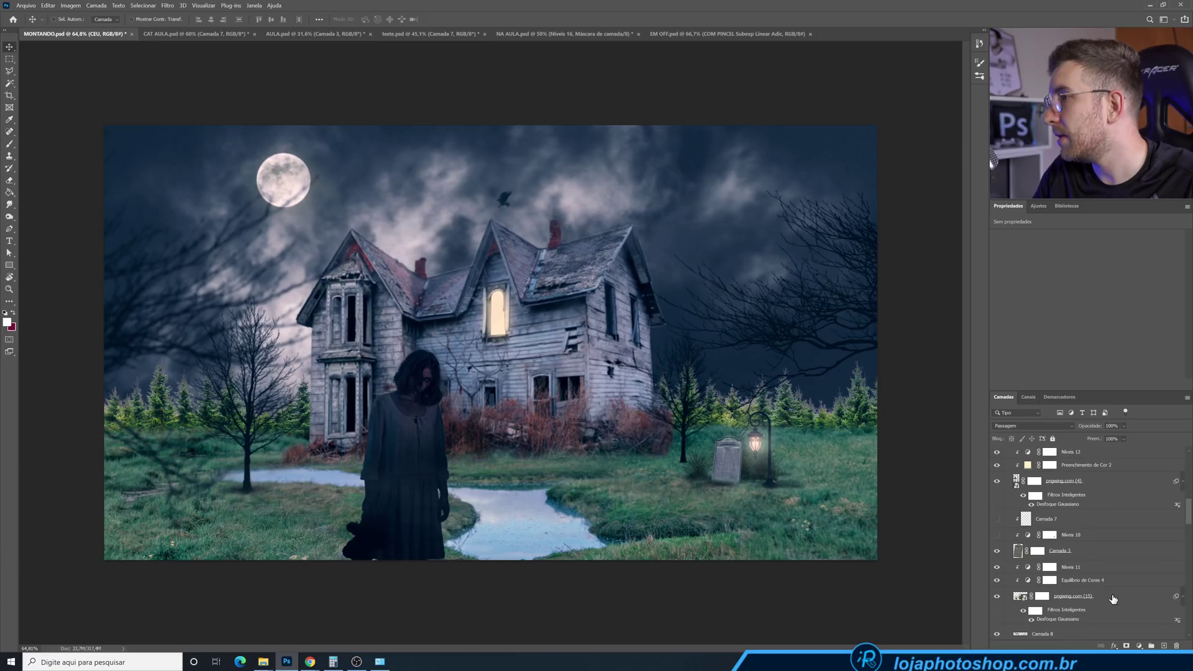
Show the woman's light and color adjustments again, along with the tombstone's Camada 7 and Níveis 10 and the layers down to the CEU group
{"action": "left_click", "coordinate": [997, 491]}
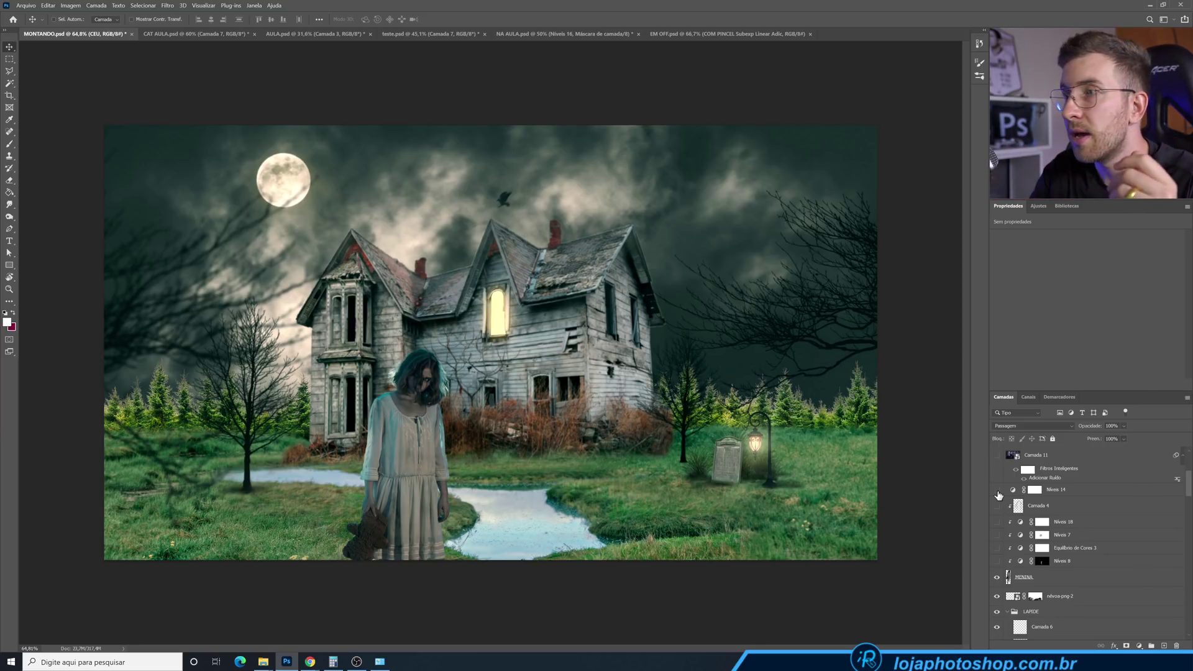
{"action": "left_click_drag", "start_coordinate": [998, 495], "coordinate": [998, 578]}
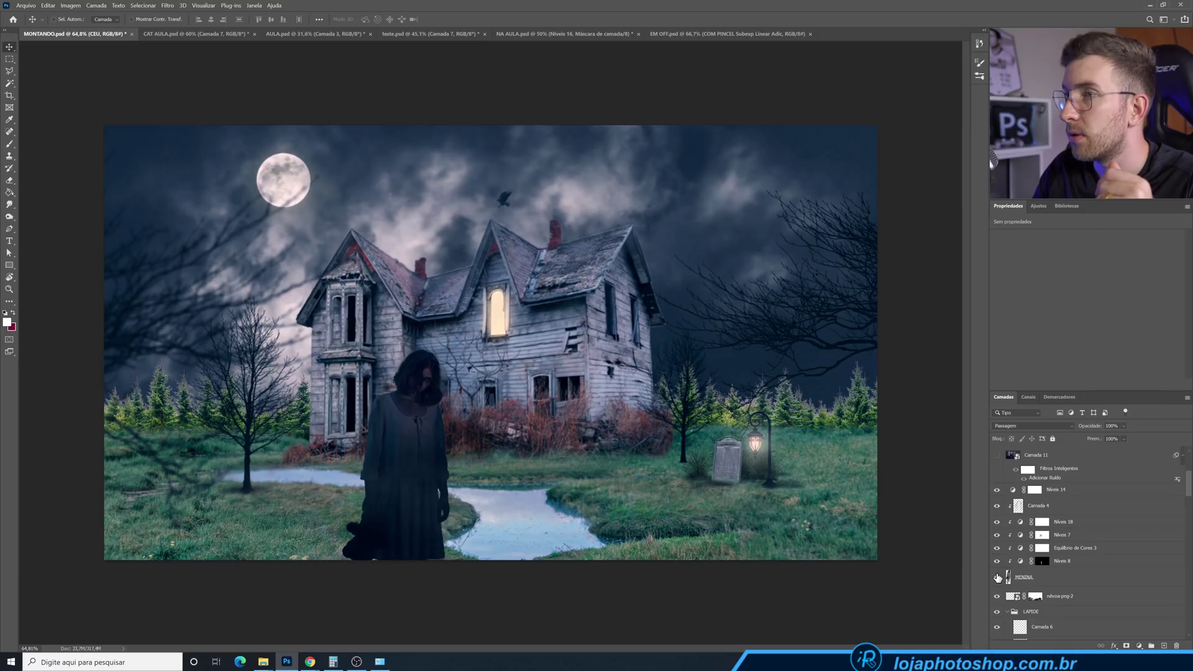
{"action": "scroll", "coordinate": [998, 578], "scroll_direction": "down", "scroll_amount": 5}
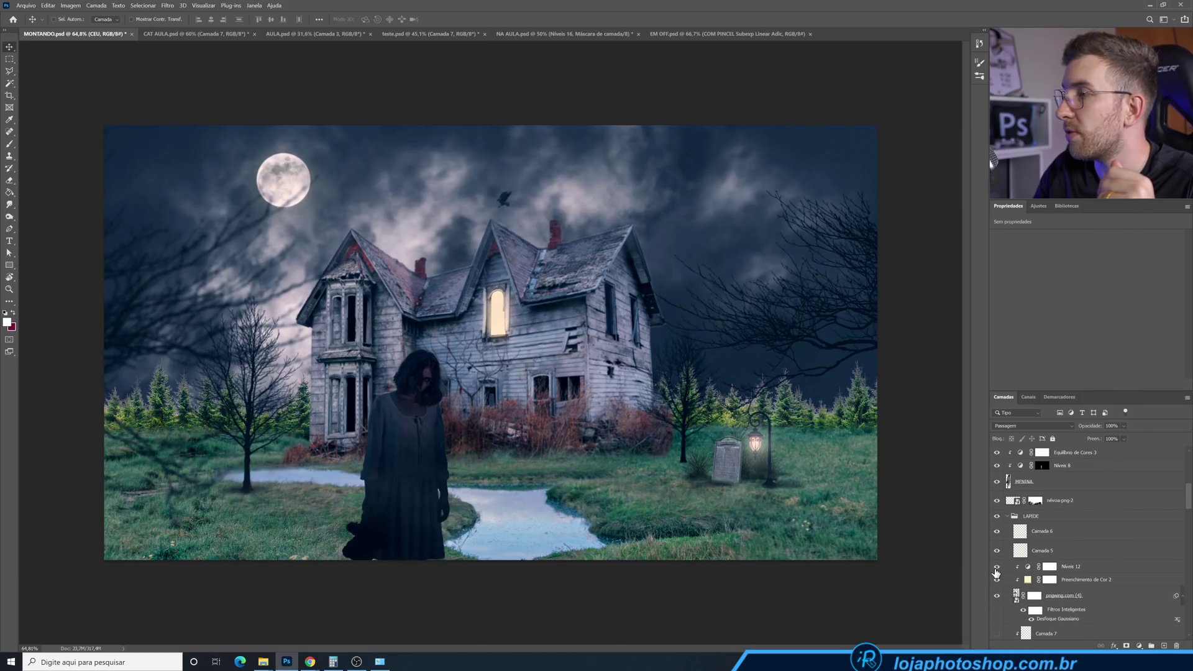
{"action": "left_click", "coordinate": [997, 576]}
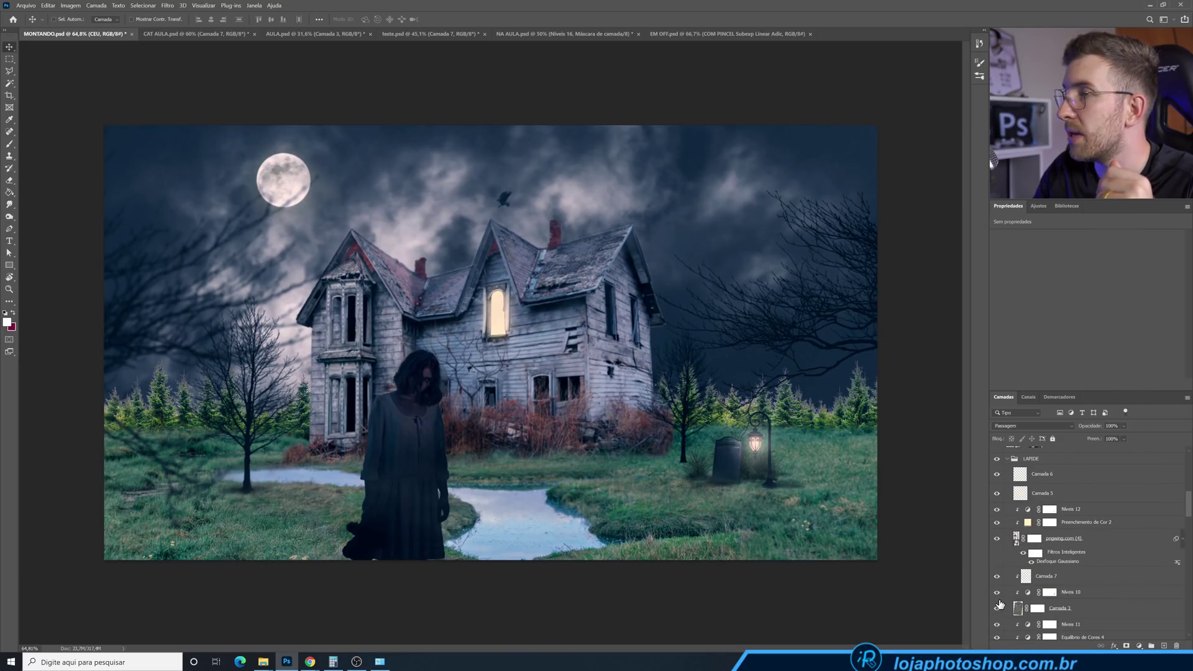
{"action": "scroll", "coordinate": [1000, 606], "scroll_direction": "down", "scroll_amount": 4}
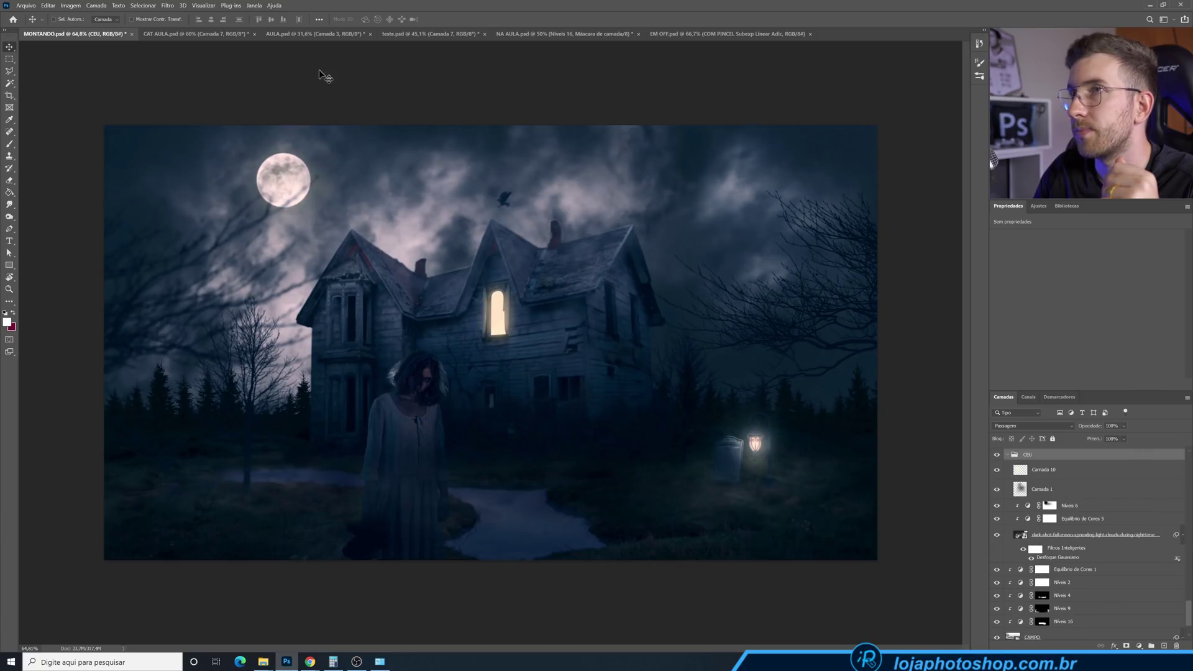
Switch between CAT AULA.psd and MONTANDO.psd to compare the daytime and night scenes' lighting and color
{"action": "left_click", "coordinate": [219, 36]}
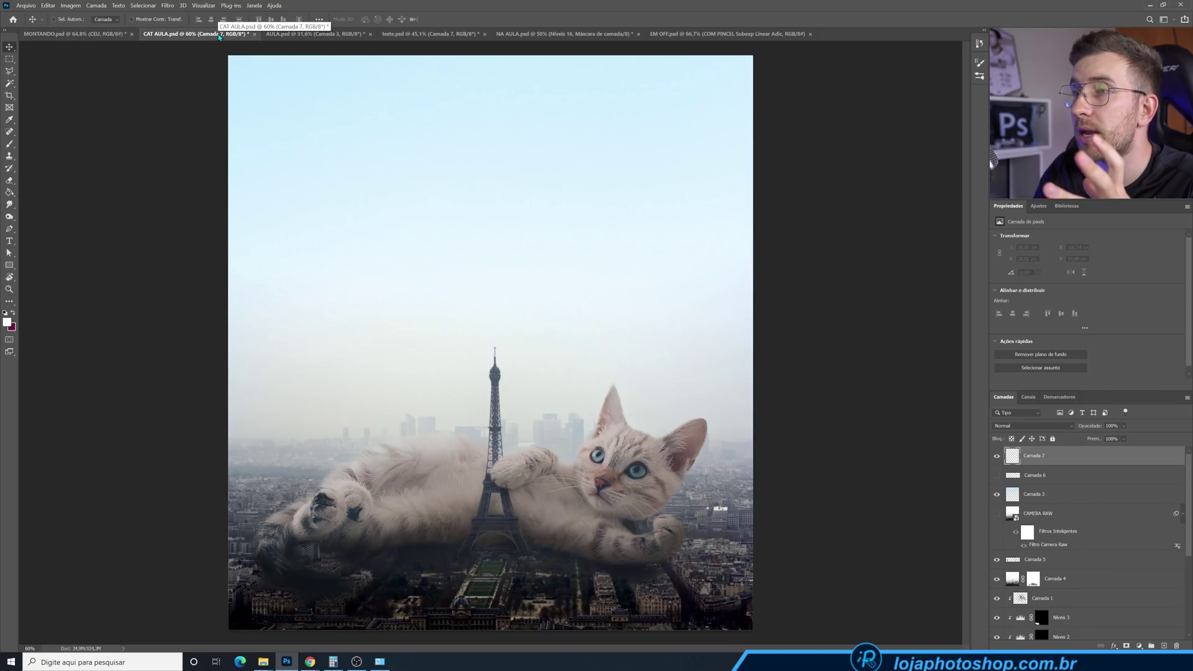
{"action": "left_click", "coordinate": [108, 34]}
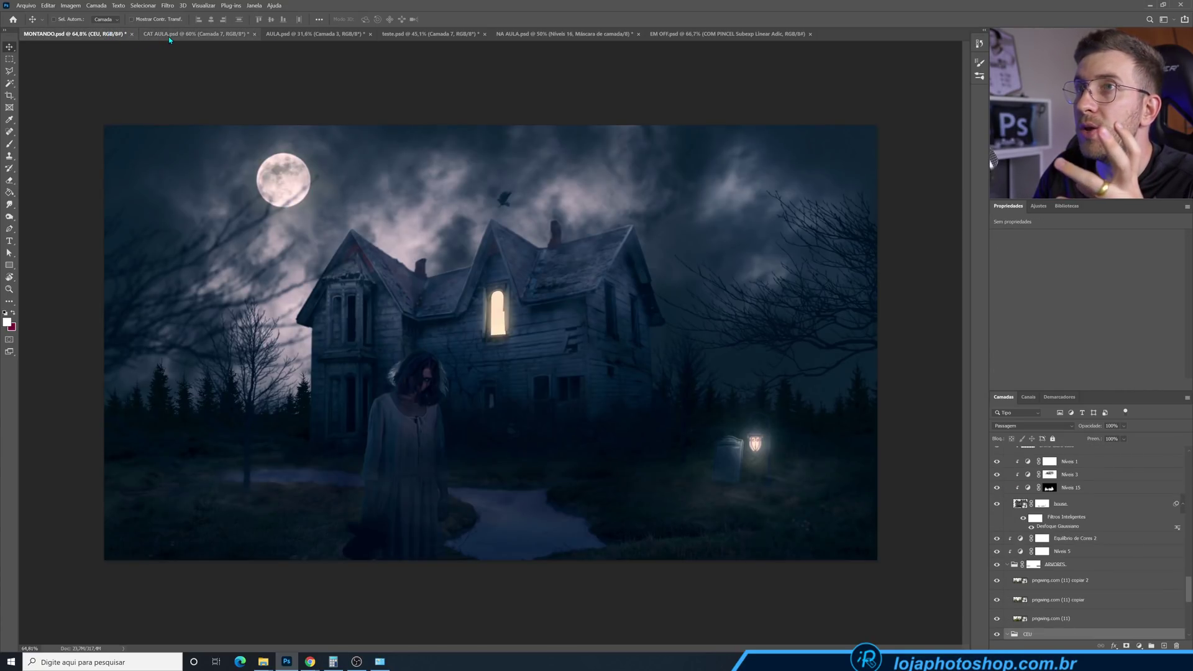
{"action": "left_click", "coordinate": [193, 34]}
{"action": "left_click", "coordinate": [87, 34]}
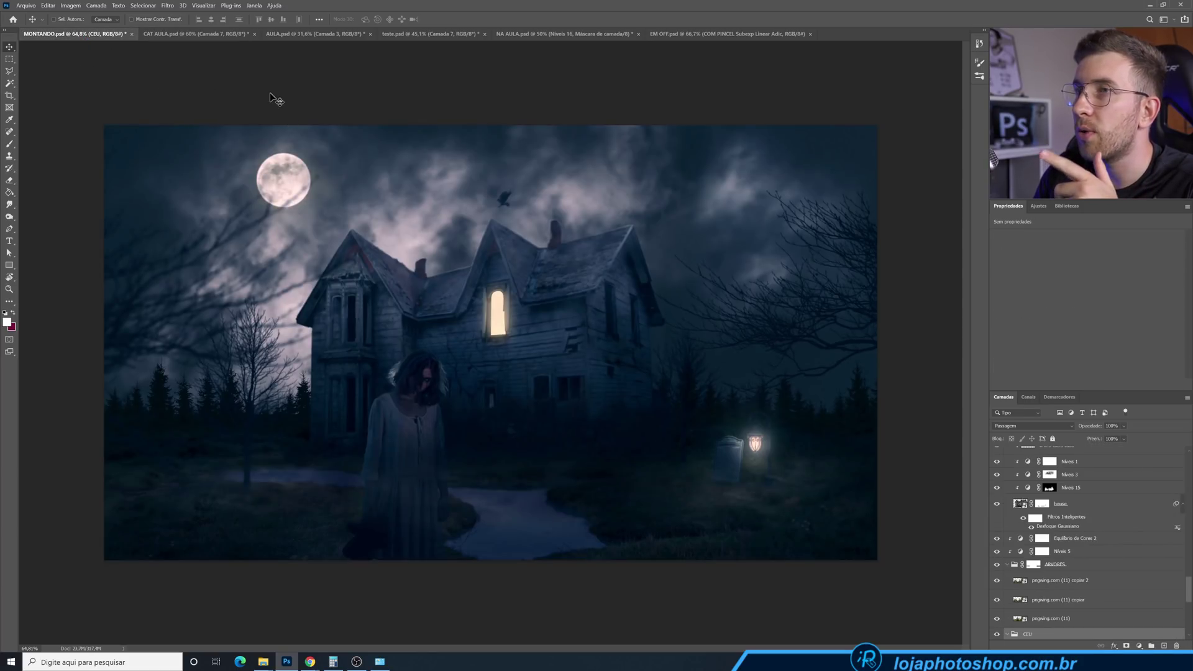
Switch to CAT AULA.psd and hide the Camada 4 layer
{"action": "left_click", "coordinate": [215, 33]}
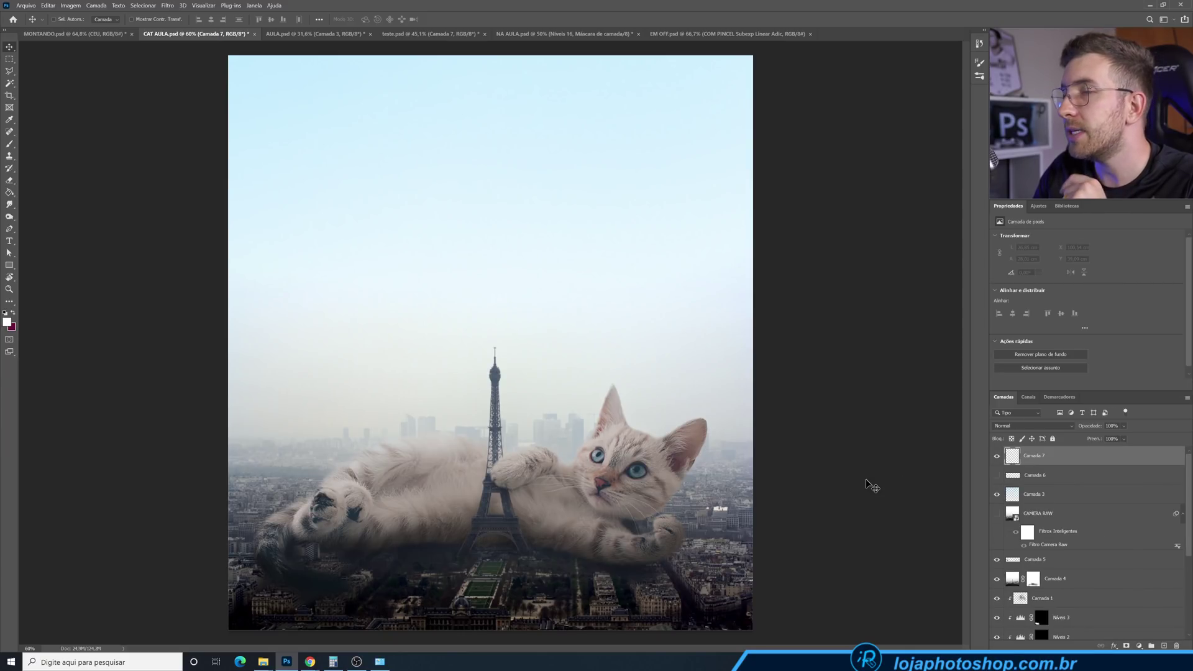
{"action": "scroll", "coordinate": [999, 529], "scroll_direction": "down", "scroll_amount": 5}
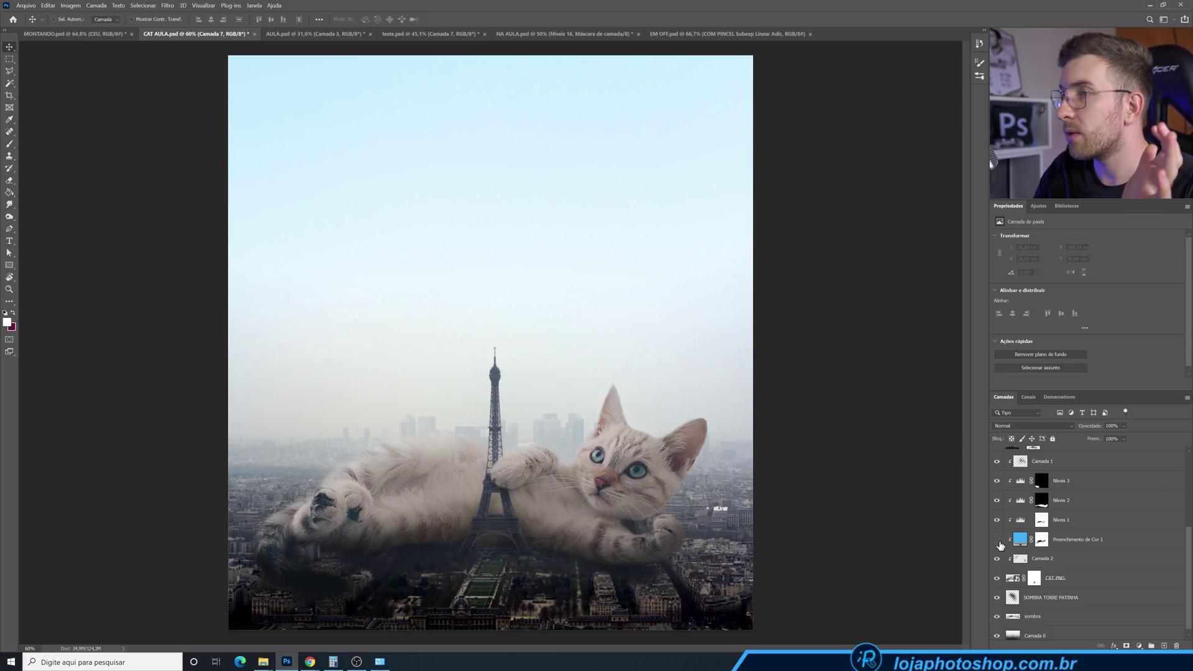
{"action": "scroll", "coordinate": [1000, 544], "scroll_direction": "up", "scroll_amount": 5}
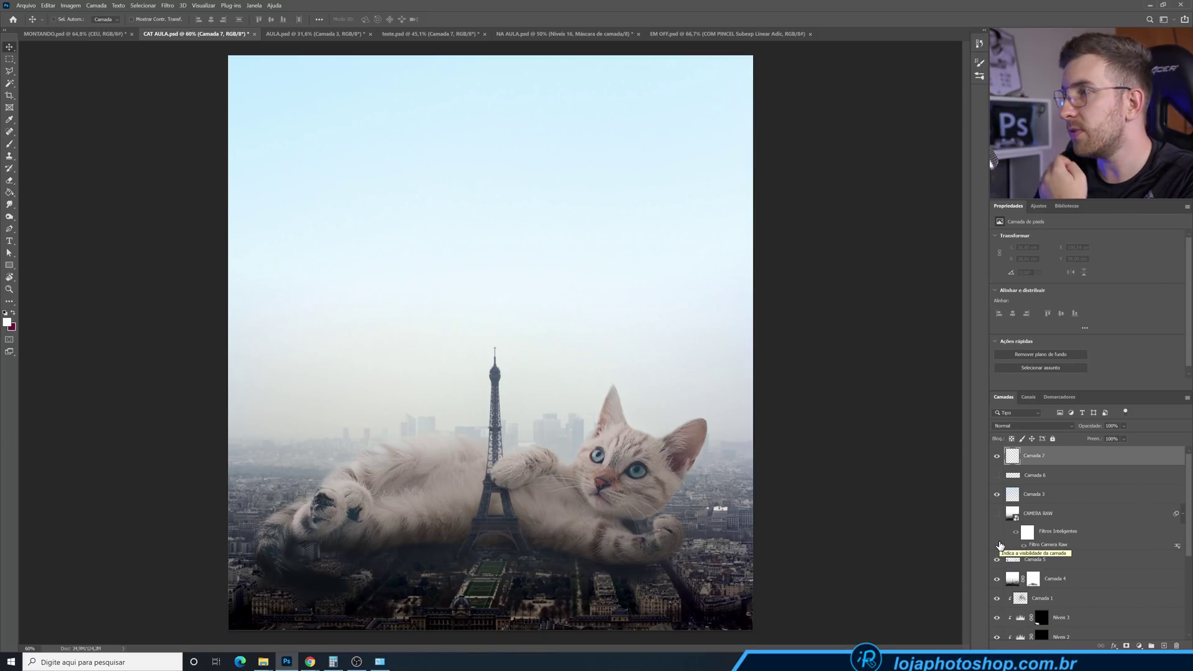
{"action": "left_click", "coordinate": [997, 578]}
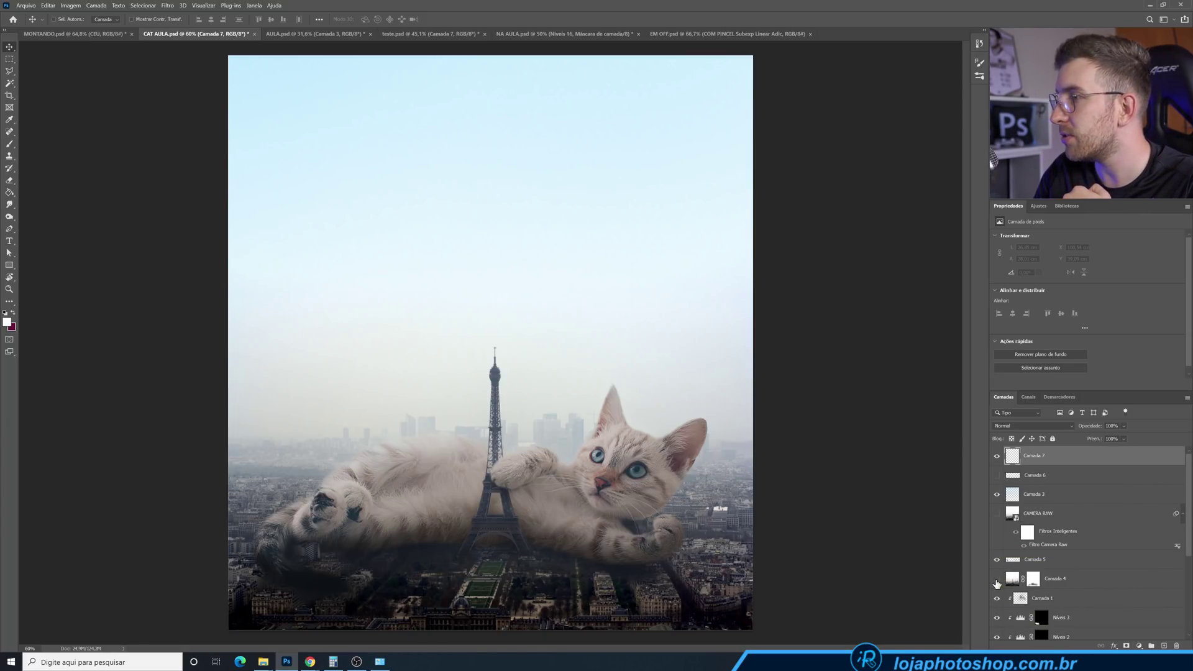
{"action": "scroll", "coordinate": [996, 582], "scroll_direction": "down", "scroll_amount": 3}
{"action": "scroll", "coordinate": [996, 582], "scroll_direction": "down", "scroll_amount": 2}
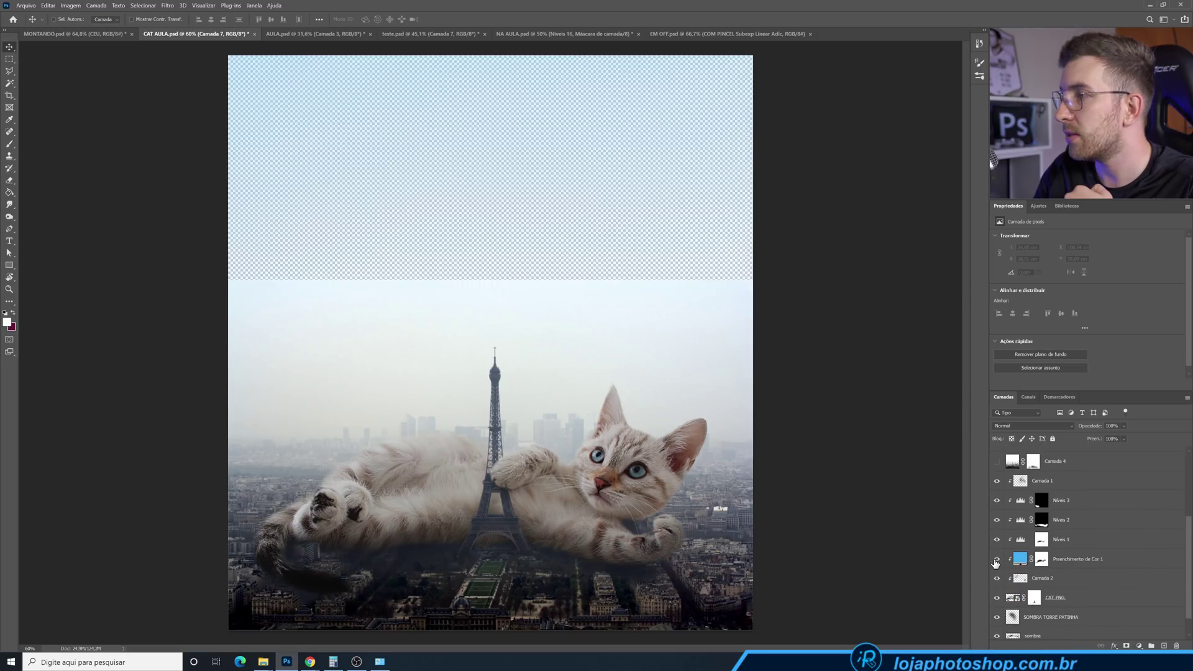
Toggle the cat's blue Preenchimento de Cor 1 layer to compare its color temperature effect, leaving it visible
{"action": "left_click", "coordinate": [996, 559]}
{"action": "left_click", "coordinate": [996, 562]}
{"action": "left_click", "coordinate": [995, 562]}
{"action": "scroll", "coordinate": [793, 533], "scroll_direction": "up", "scroll_amount": 3}
{"action": "left_click_drag", "start_coordinate": [496, 500], "coordinate": [548, 412]}
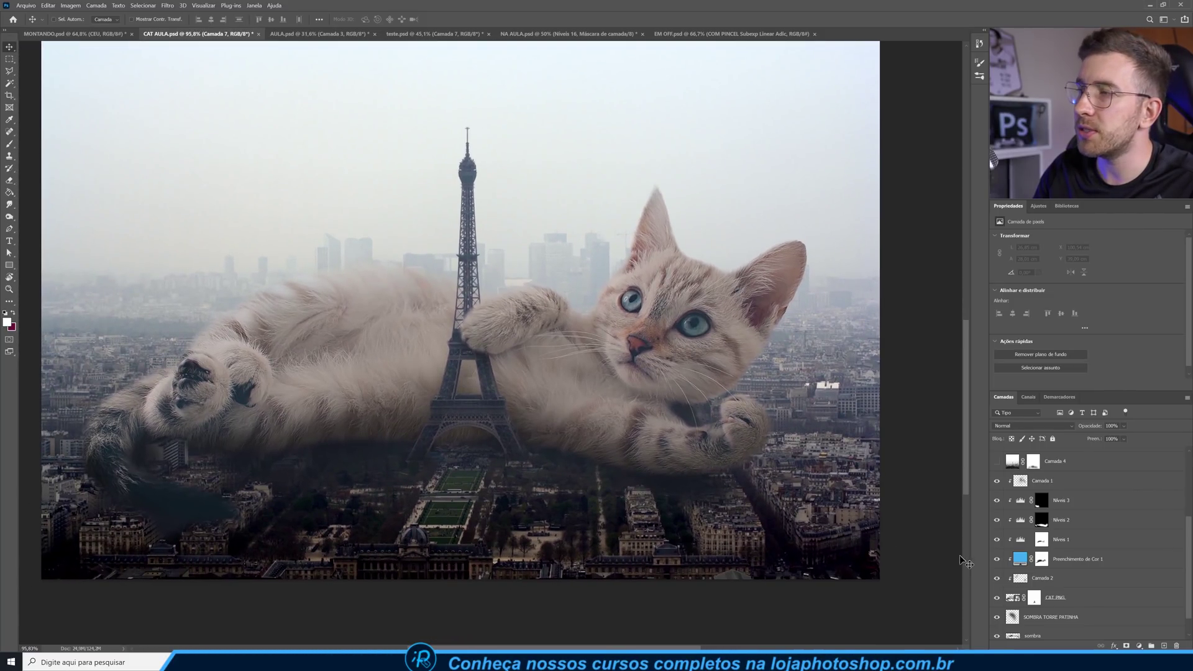
{"action": "left_click", "coordinate": [995, 560]}
{"action": "left_click", "coordinate": [996, 560]}
{"action": "left_click", "coordinate": [995, 559]}
{"action": "left_click", "coordinate": [995, 559]}
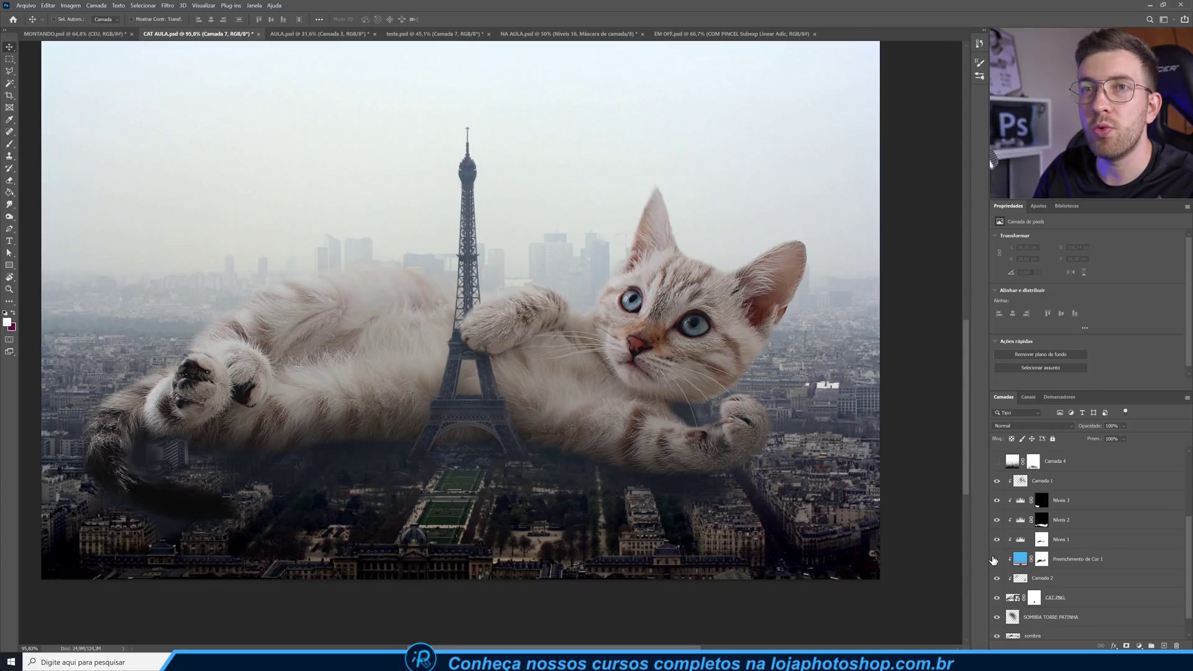
{"action": "left_click", "coordinate": [995, 559]}
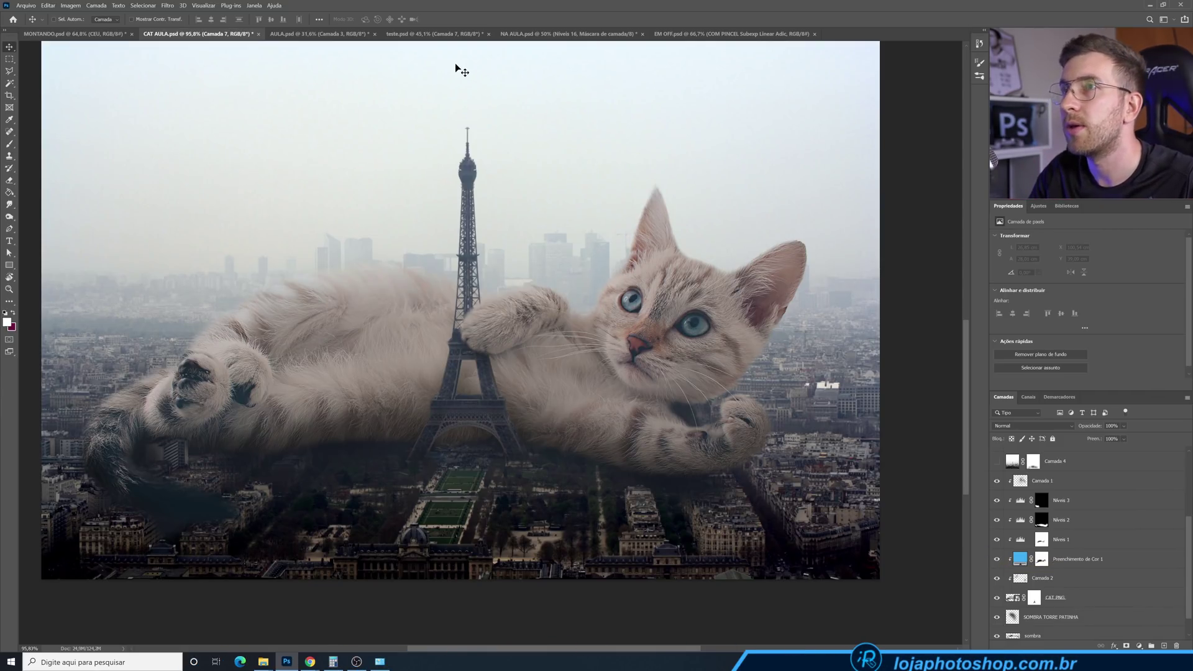
Switch to AULA.psd and hide the Camada 3 and Camada 2 layers with the pink horizon line and scribbles
{"action": "key", "text": "ctrl+Tab"}
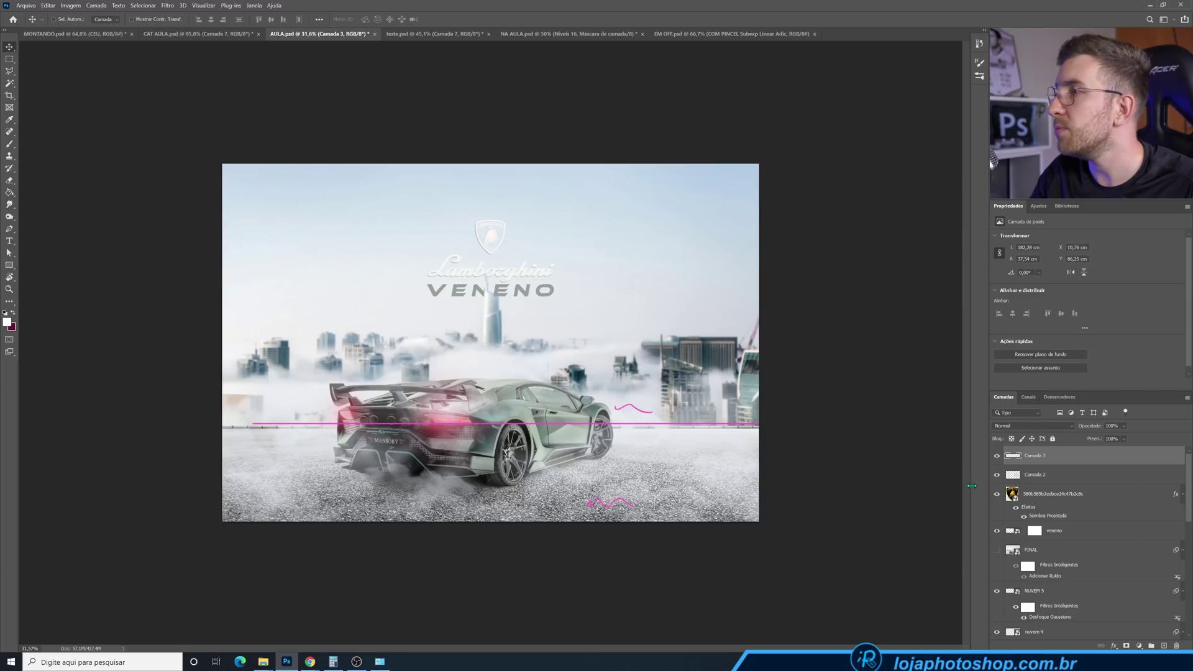
{"action": "left_click", "coordinate": [996, 457]}
{"action": "scroll", "coordinate": [1039, 522], "scroll_direction": "down", "scroll_amount": 1}
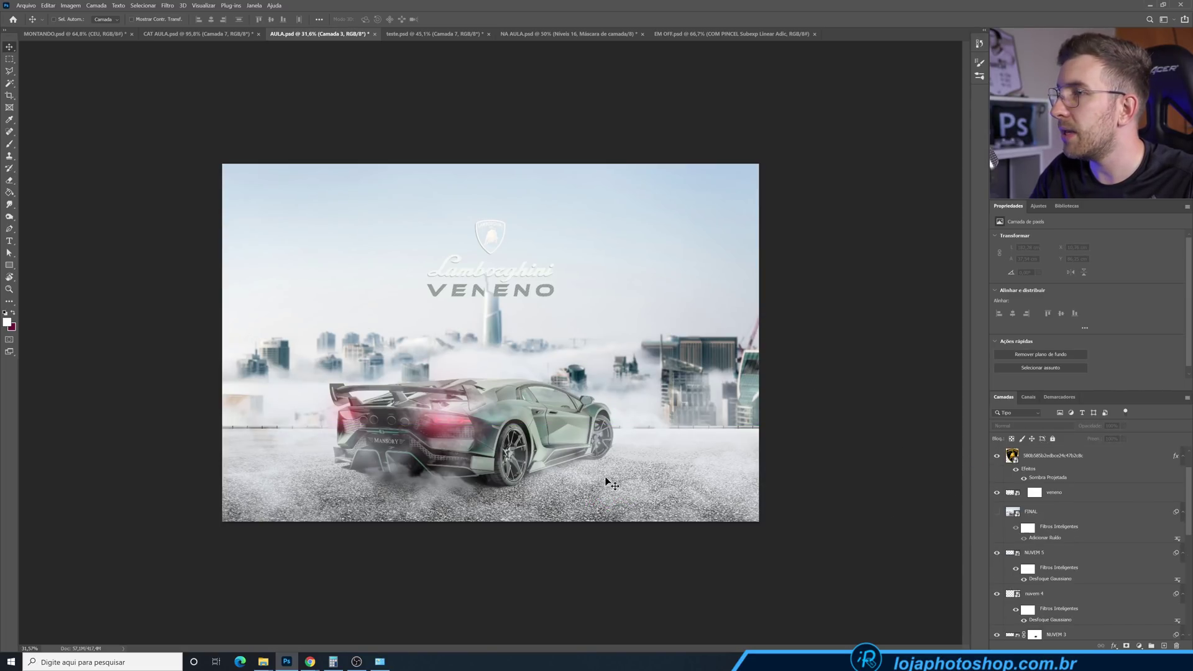
Select the car's Níveis 1 adjustment and toggle Níveis 1 and Níveis 2 to compare their effect on the side mirror
{"action": "scroll", "coordinate": [604, 426], "scroll_direction": "up", "scroll_amount": 5}
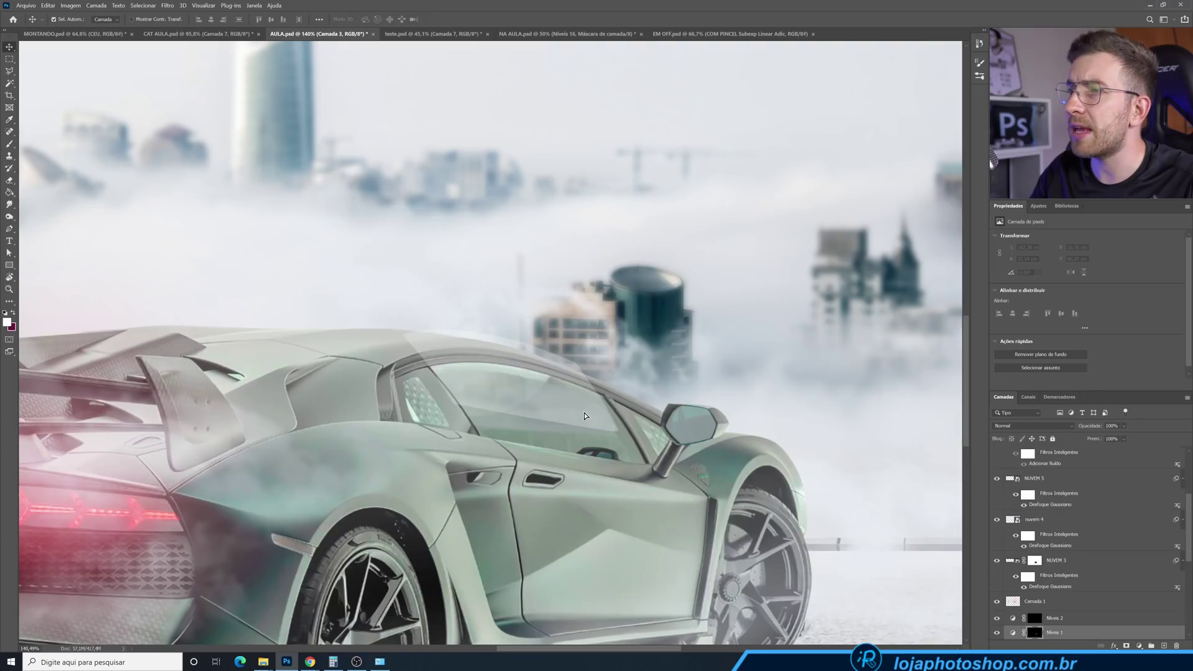
{"action": "left_click", "coordinate": [584, 416]}
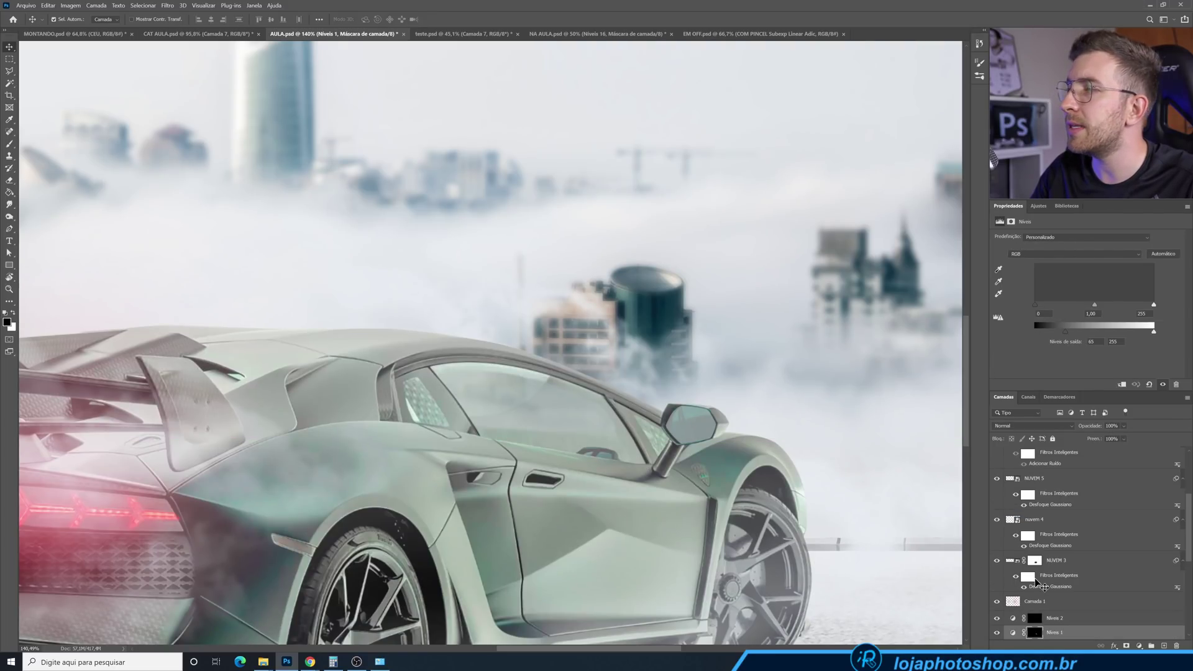
{"action": "scroll", "coordinate": [1022, 578], "scroll_direction": "down", "scroll_amount": 2}
{"action": "left_click_drag", "start_coordinate": [998, 575], "coordinate": [999, 569]}
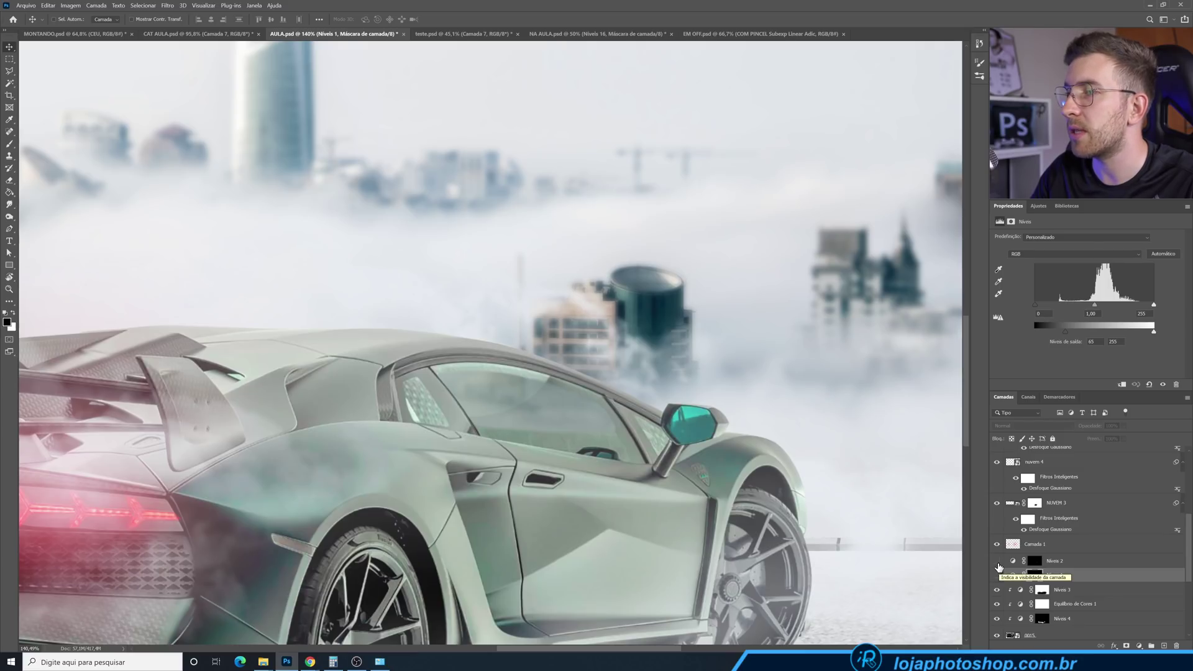
{"action": "left_click_drag", "start_coordinate": [998, 561], "coordinate": [997, 580]}
{"action": "left_click", "coordinate": [997, 576]}
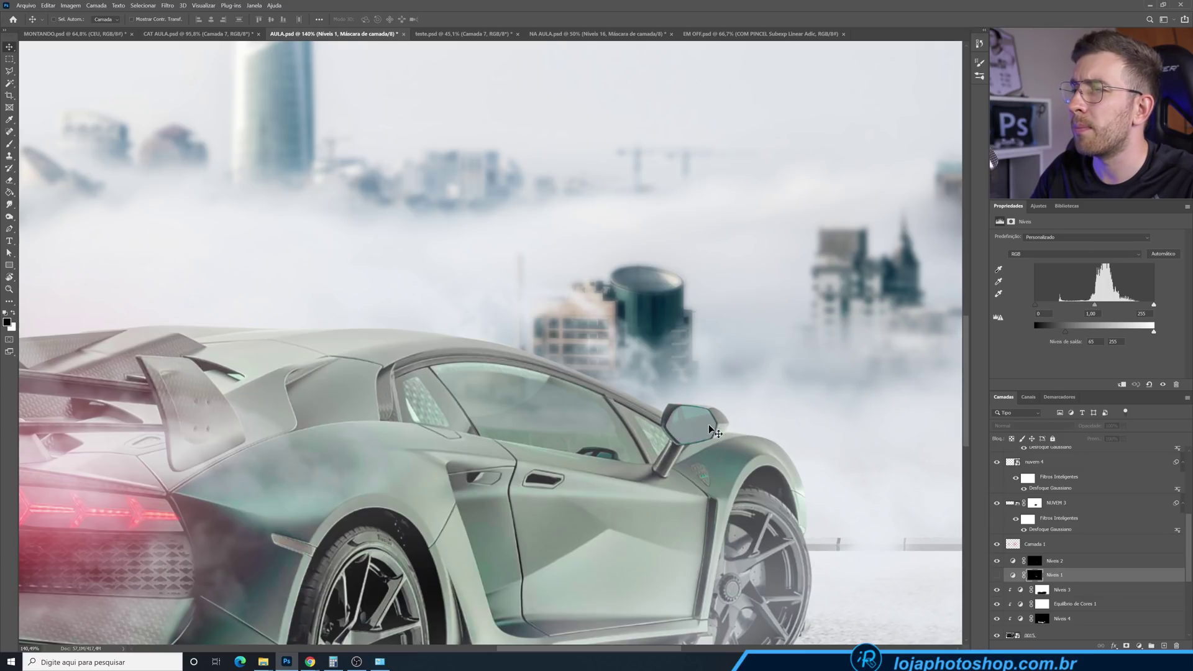
Toggle only the Níveis 1 adjustment for a closer before-and-after comparison of the car's side mirror
{"action": "key", "text": "ctrl+0"}
{"action": "scroll", "coordinate": [713, 426], "scroll_direction": "down", "scroll_amount": 1}
{"action": "scroll", "coordinate": [698, 439], "scroll_direction": "up", "scroll_amount": 5}
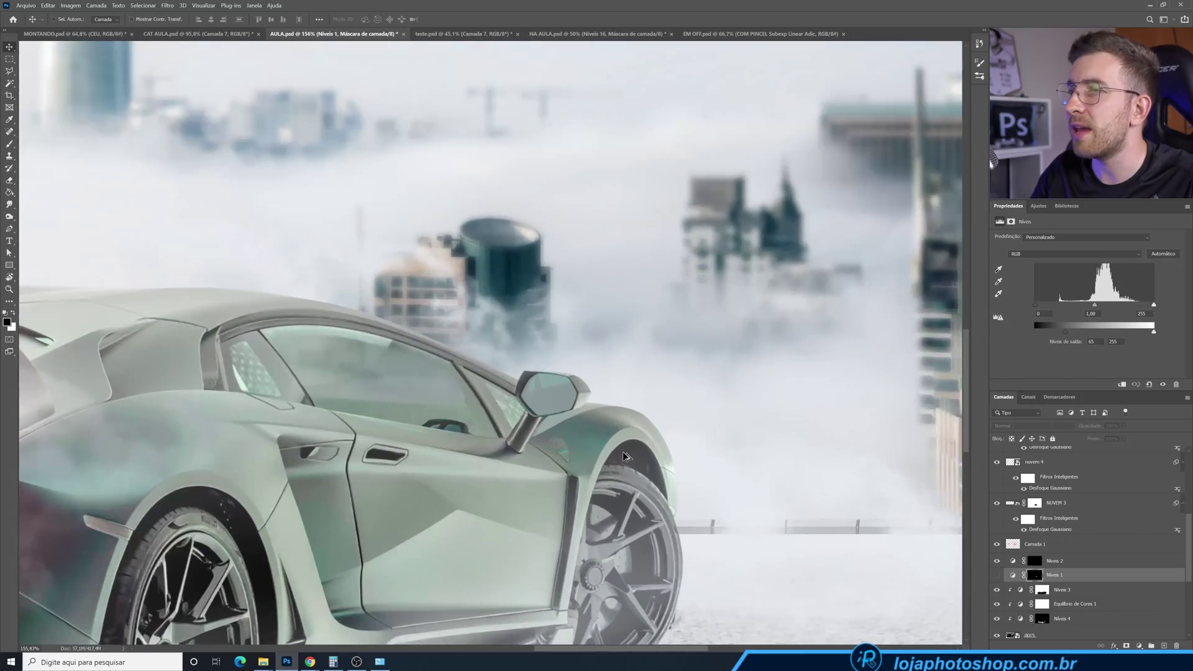
{"action": "scroll", "coordinate": [625, 457], "scroll_direction": "up", "scroll_amount": 1}
{"action": "left_click", "coordinate": [996, 576]}
{"action": "left_click", "coordinate": [996, 576]}
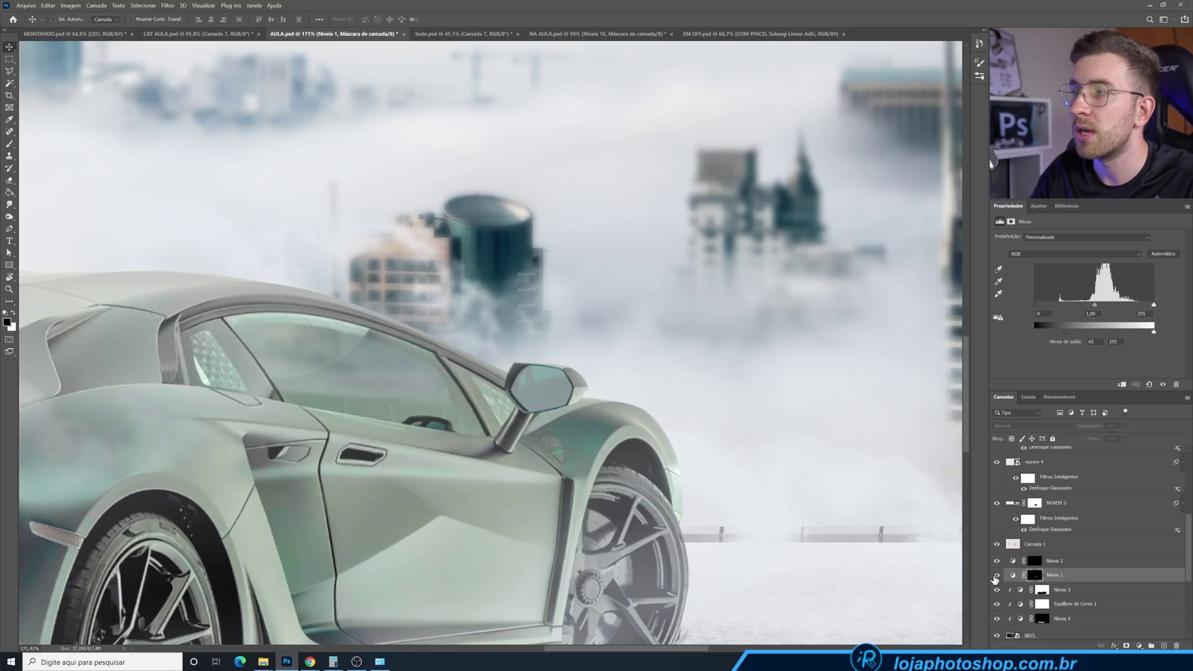
{"action": "left_click", "coordinate": [996, 576]}
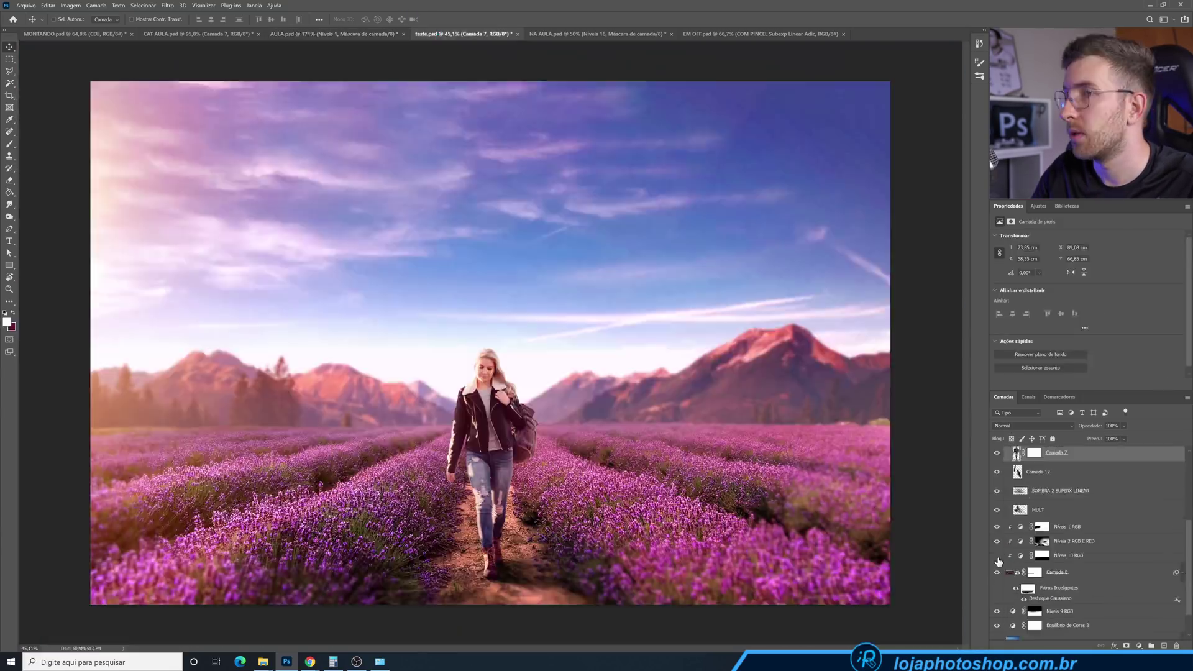
Switch to teste.psd and toggle the Níveis 10 RGB adjustment to compare its effect on the lavender field
{"action": "key", "text": "ctrl+Tab"}
{"action": "left_click", "coordinate": [996, 556]}
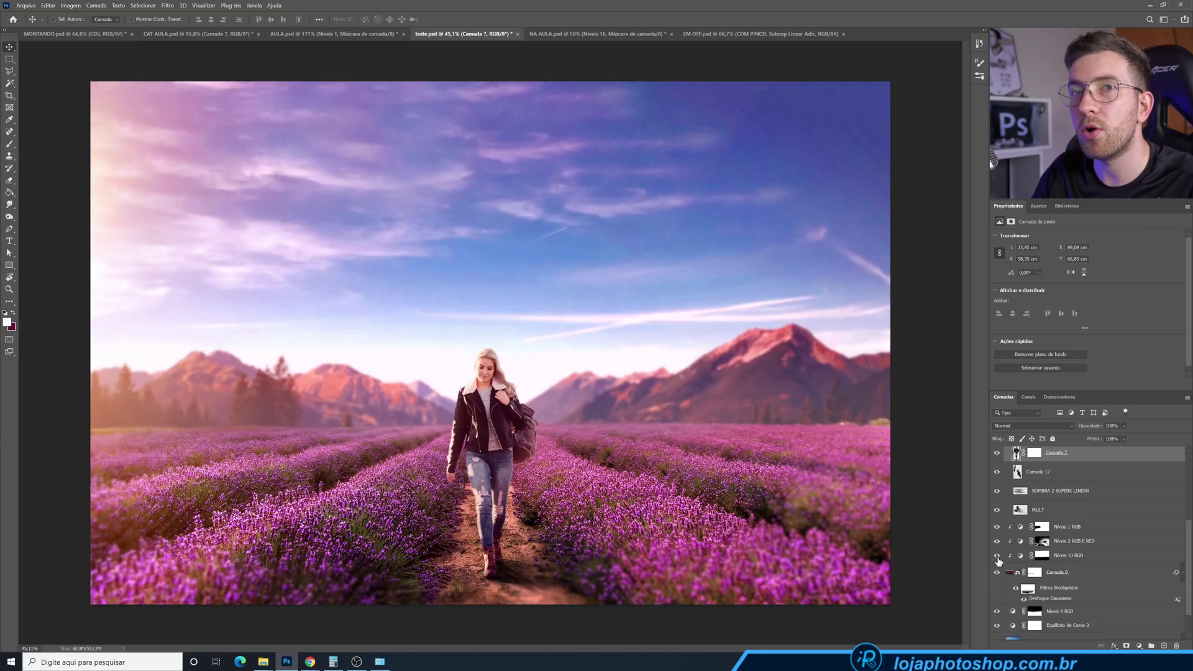
{"action": "left_click", "coordinate": [997, 557]}
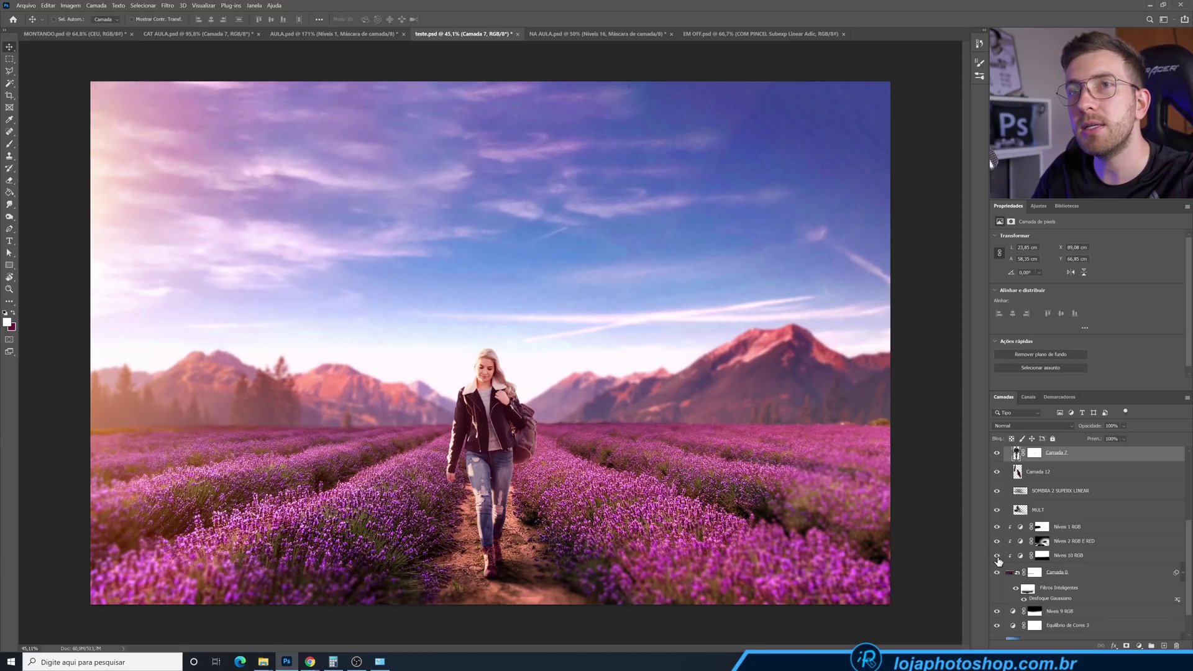
{"action": "left_click", "coordinate": [997, 557]}
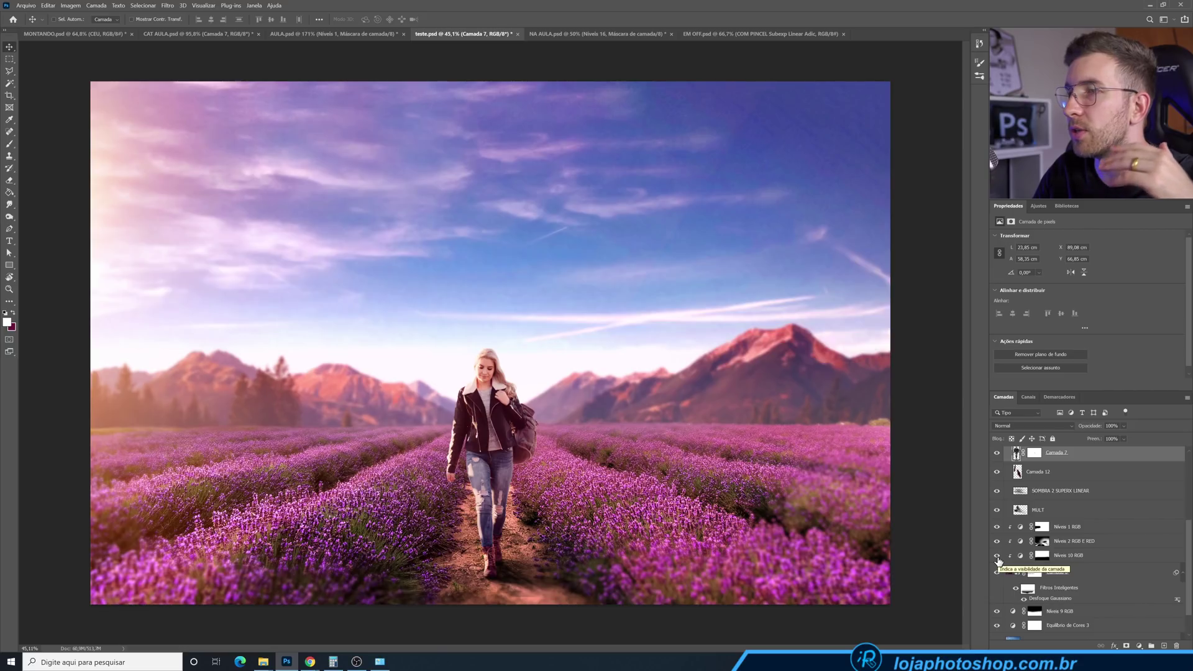
Toggle the background's Equilíbrio de Cores 3 adjustment to compare the sky and mountain colors, leaving it hidden
{"action": "scroll", "coordinate": [998, 561], "scroll_direction": "down", "scroll_amount": 2}
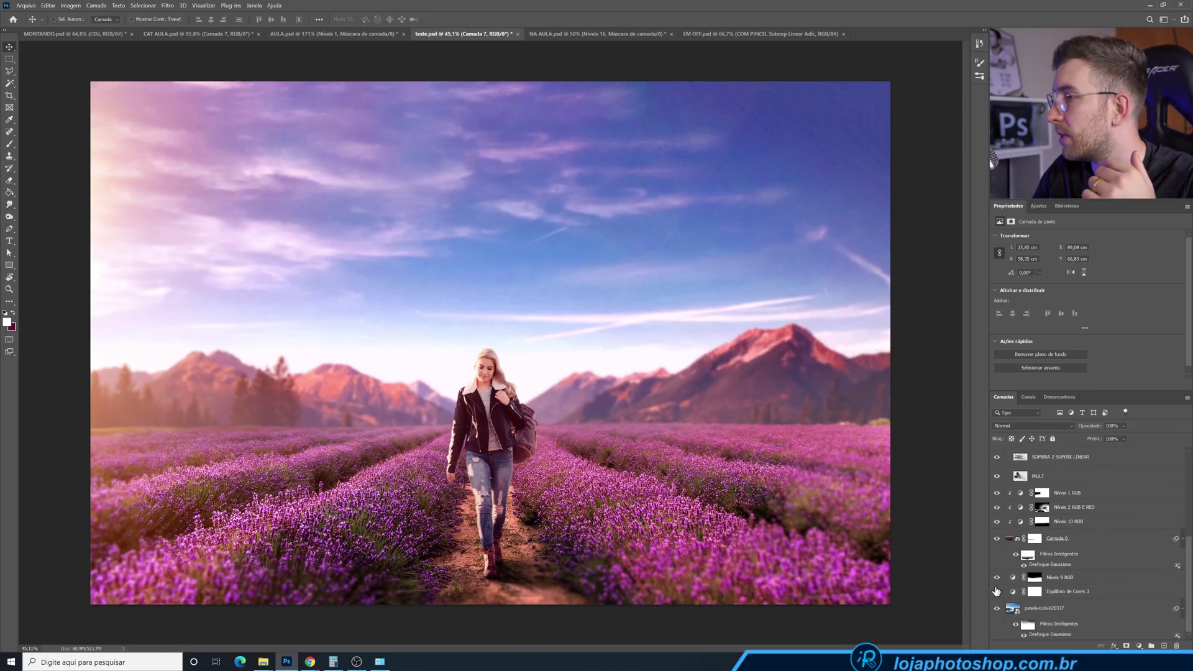
{"action": "left_click", "coordinate": [995, 592]}
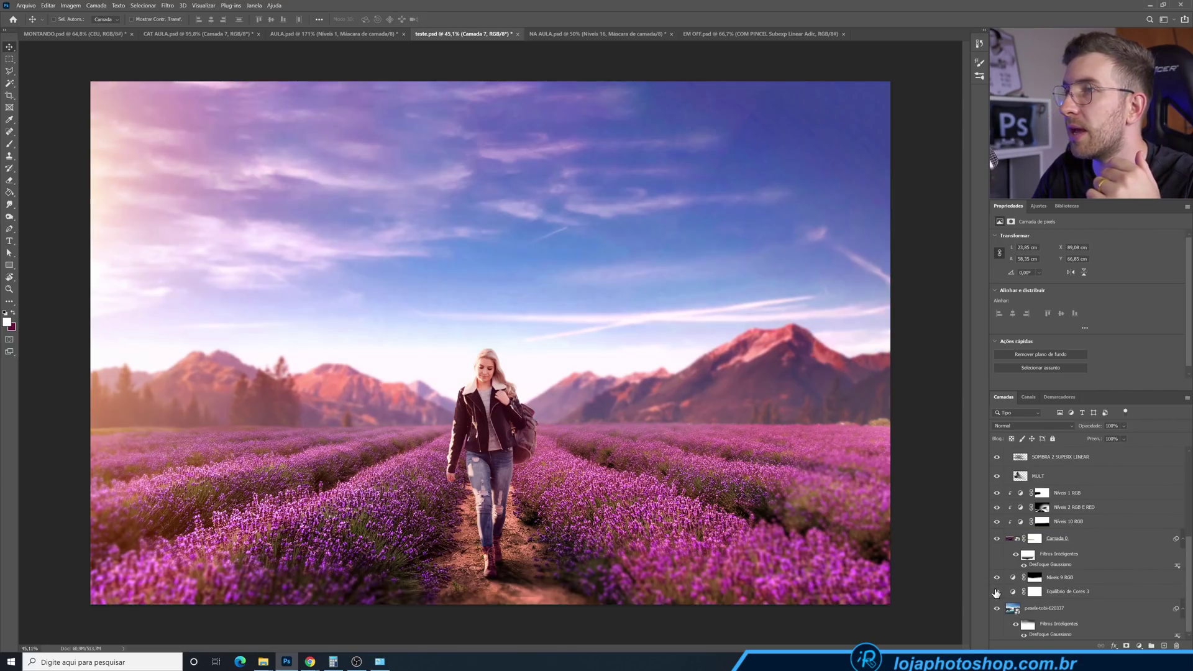
{"action": "left_click", "coordinate": [996, 592]}
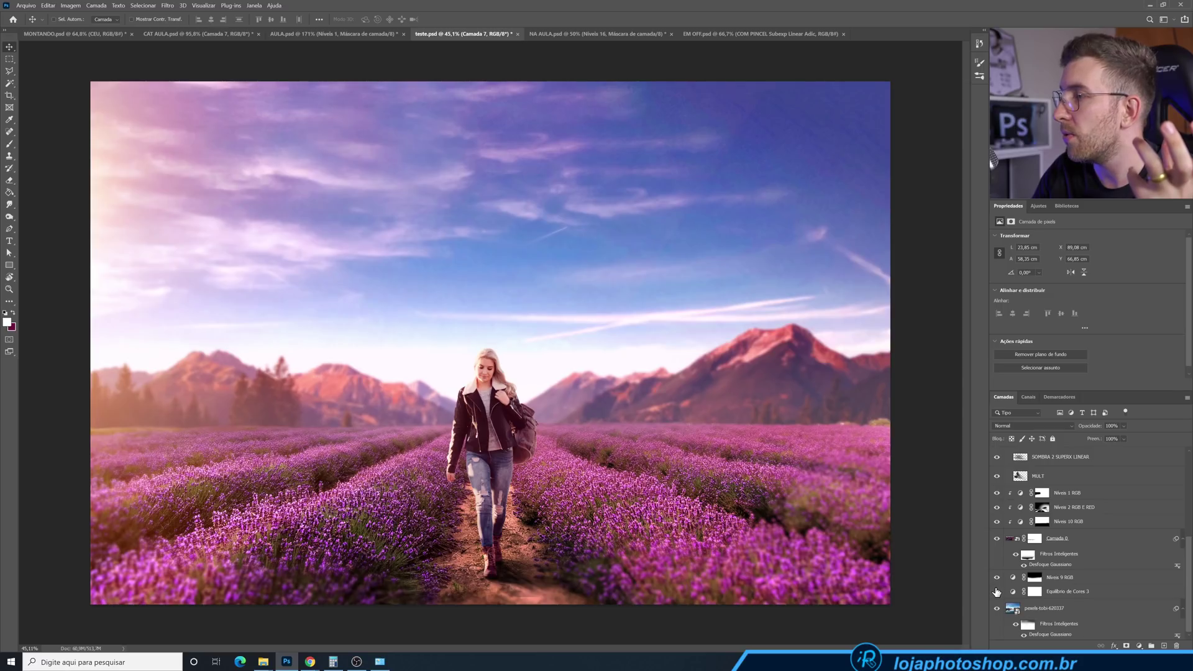
{"action": "left_click", "coordinate": [996, 592]}
Toggle the woman's Equilíbrio de Cores 6 adjustment to compare her color temperature with the field, leaving it visible
{"action": "scroll", "coordinate": [997, 528], "scroll_direction": "up", "scroll_amount": 4}
{"action": "left_click", "coordinate": [997, 491]}
{"action": "scroll", "coordinate": [461, 455], "scroll_direction": "up", "scroll_amount": 2}
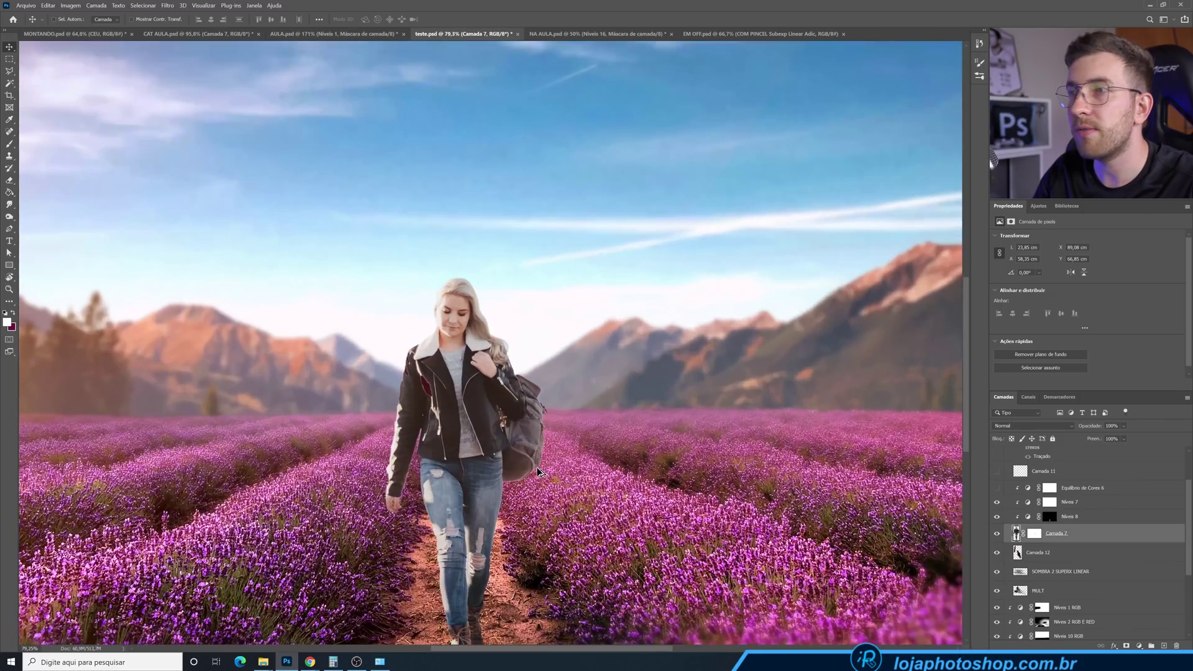
{"action": "scroll", "coordinate": [461, 456], "scroll_direction": "up", "scroll_amount": 2}
{"action": "scroll", "coordinate": [461, 456], "scroll_direction": "down", "scroll_amount": 1}
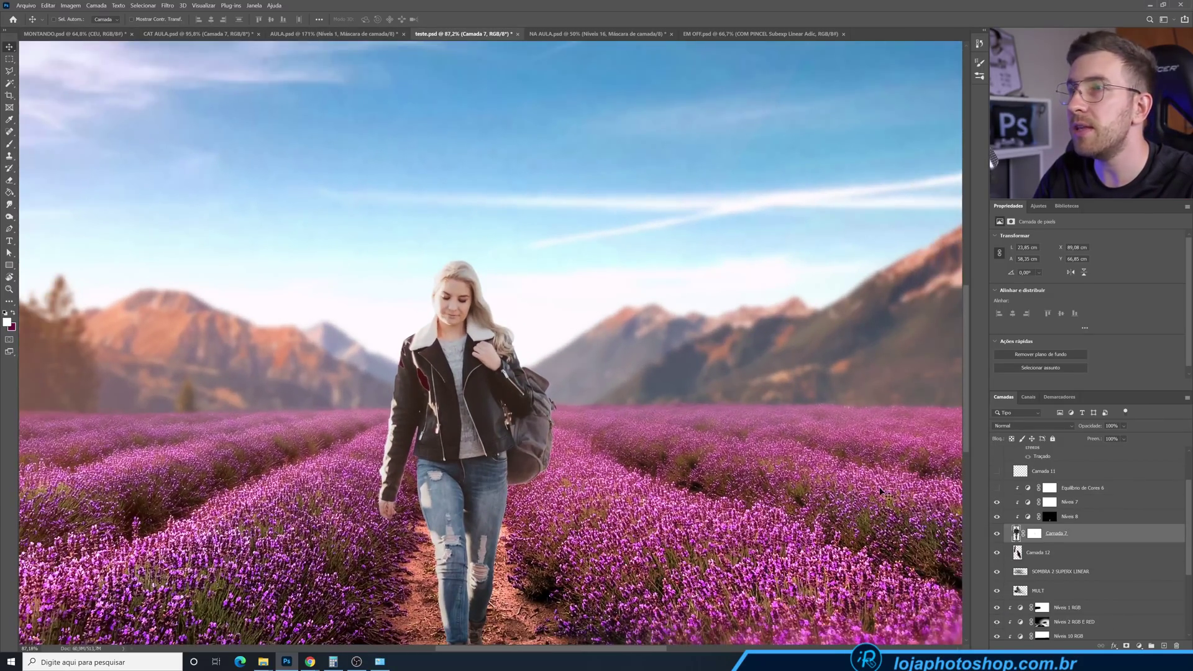
{"action": "left_click", "coordinate": [997, 490]}
{"action": "left_click", "coordinate": [996, 489]}
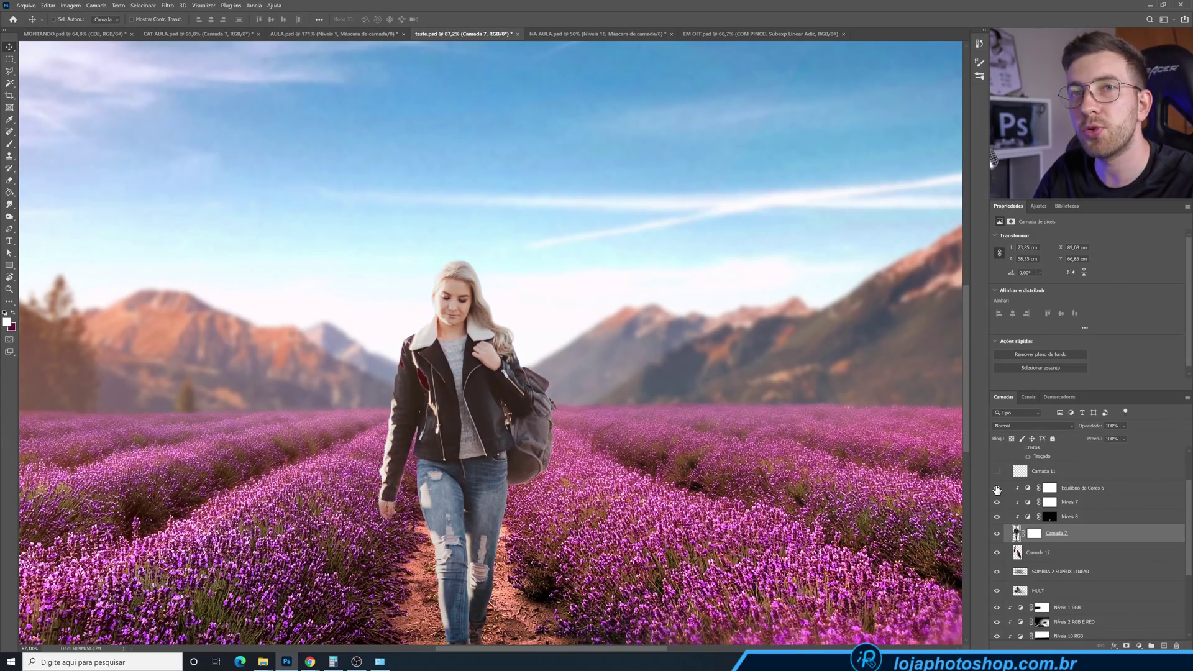
{"action": "left_click", "coordinate": [996, 490]}
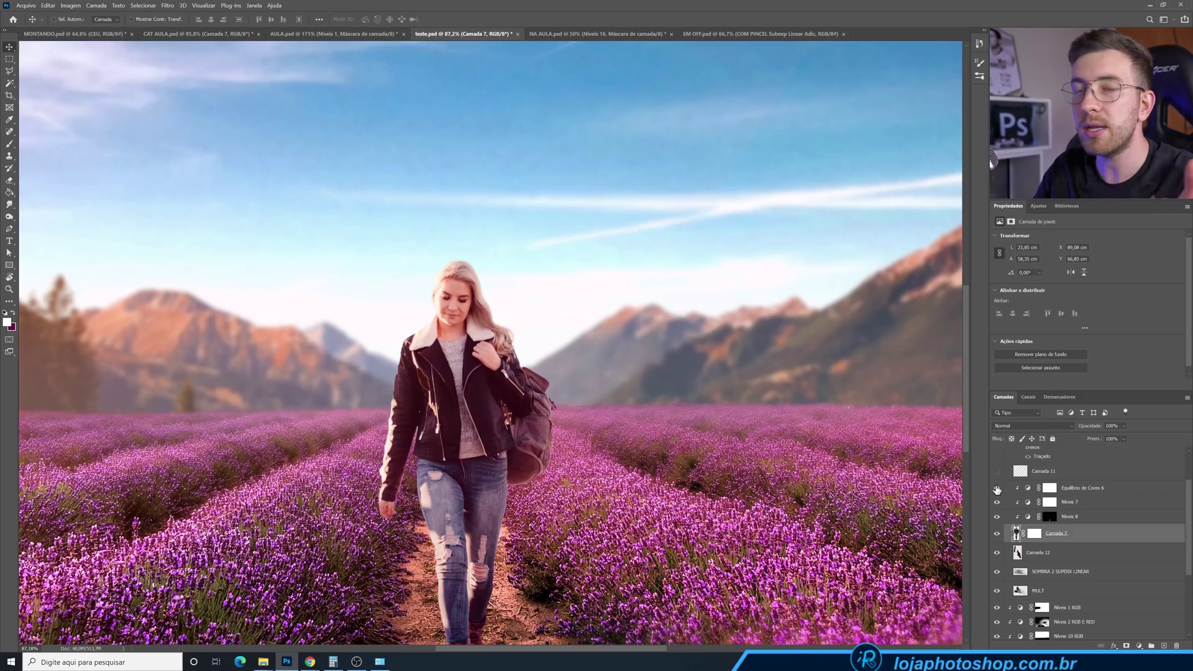
Toggle Camada 11 in the MOÇA group to compare its effect on the woman, leaving it hidden with the whole image in view
{"action": "scroll", "coordinate": [996, 490], "scroll_direction": "up", "scroll_amount": 1}
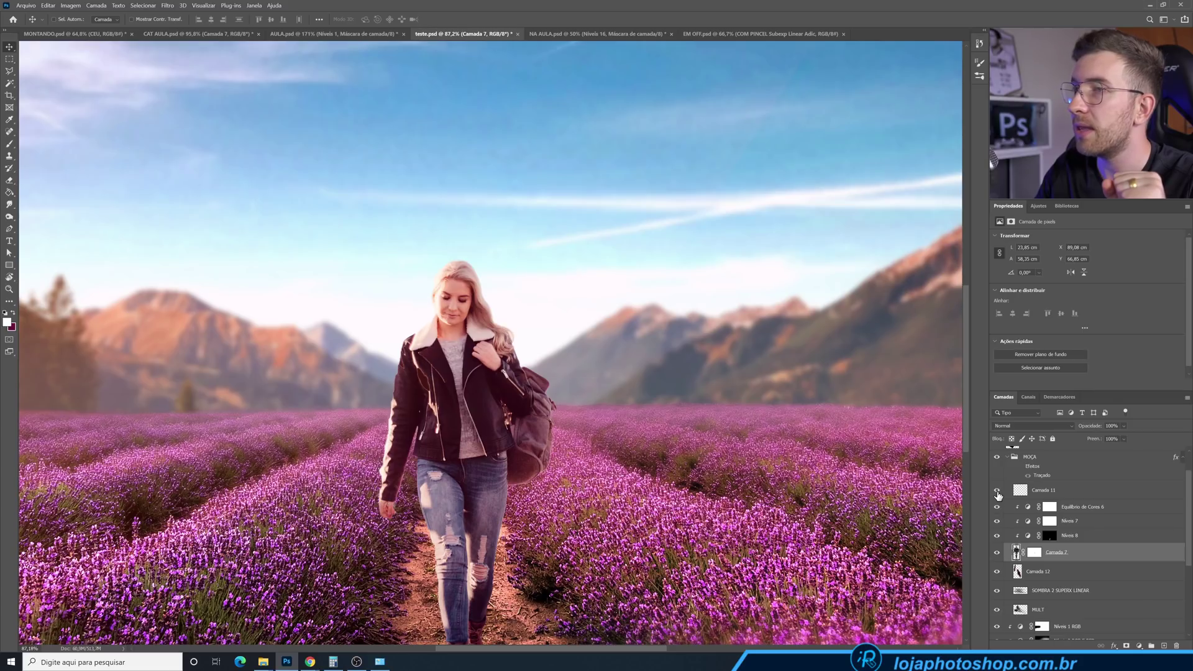
{"action": "left_click", "coordinate": [997, 491]}
{"action": "left_click", "coordinate": [997, 491]}
{"action": "key", "text": "ctrl+0"}
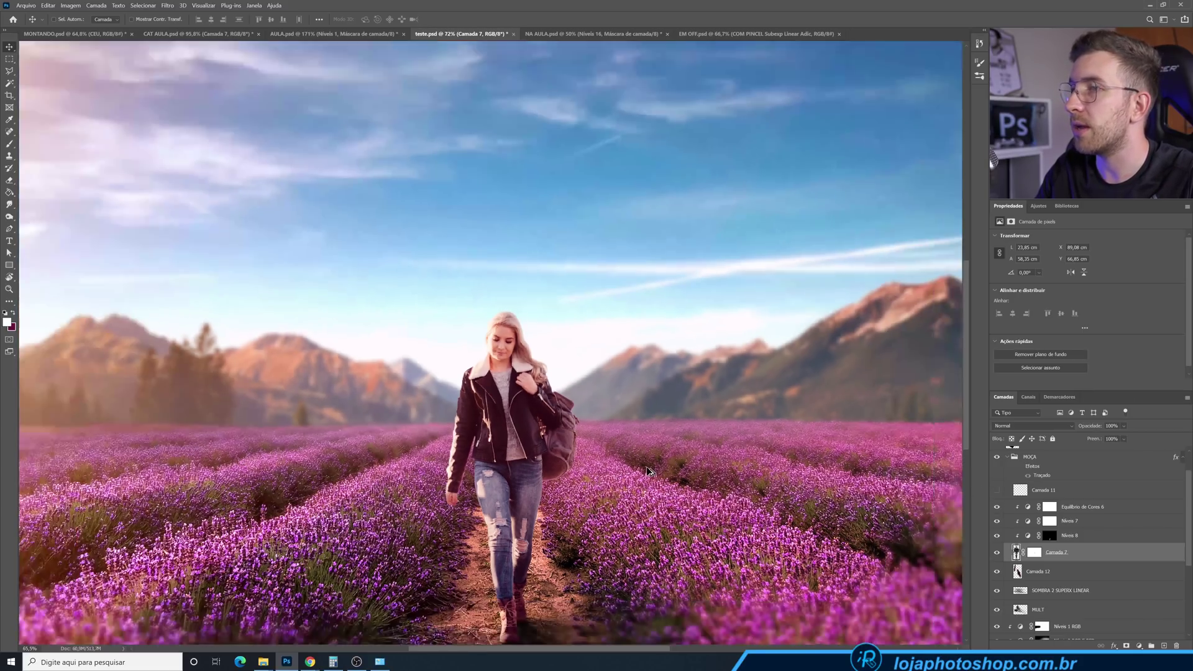
Toggle the Níveis 10 RGB, Níveis 1 RGB and Níveis 2 RGB E RED adjustments to compare their effects on the lavender field
{"action": "scroll", "coordinate": [996, 516], "scroll_direction": "down", "scroll_amount": 7}
{"action": "left_click", "coordinate": [997, 516]}
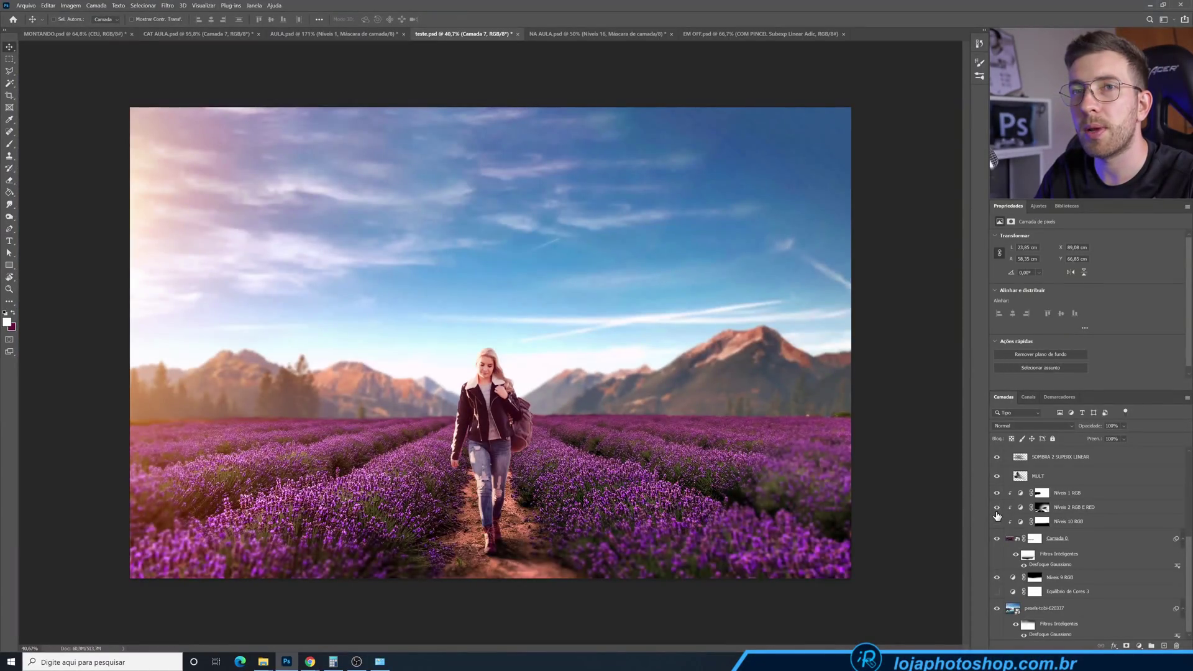
{"action": "left_click", "coordinate": [996, 518]}
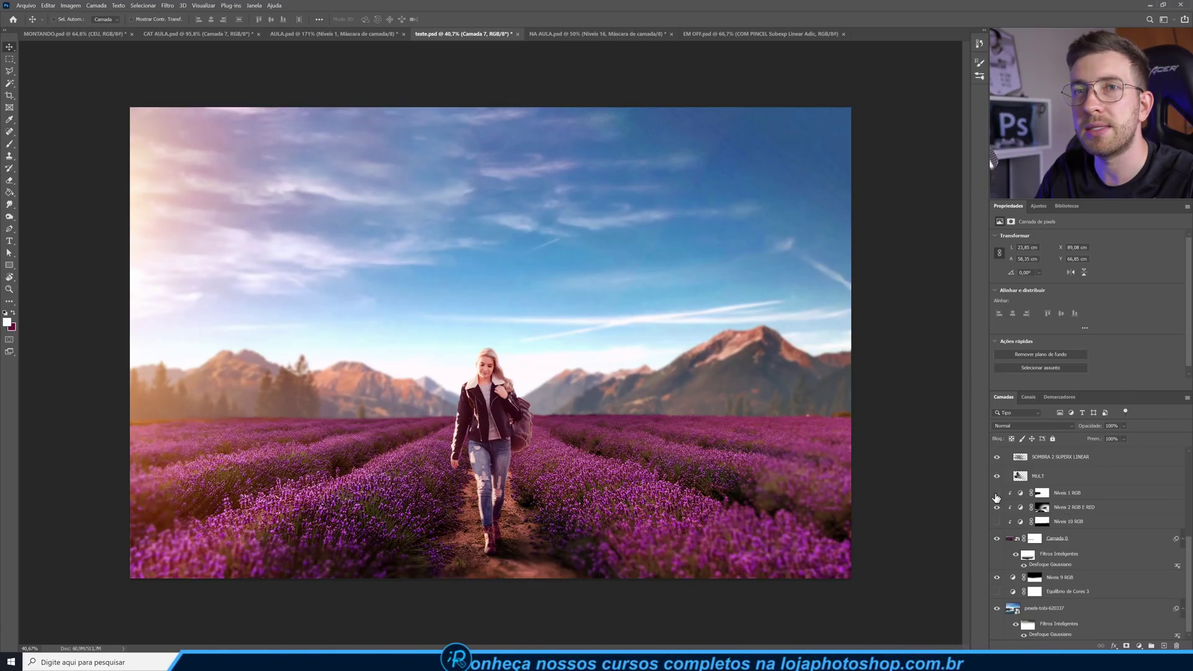
{"action": "left_click", "coordinate": [996, 494]}
{"action": "left_click", "coordinate": [996, 507]}
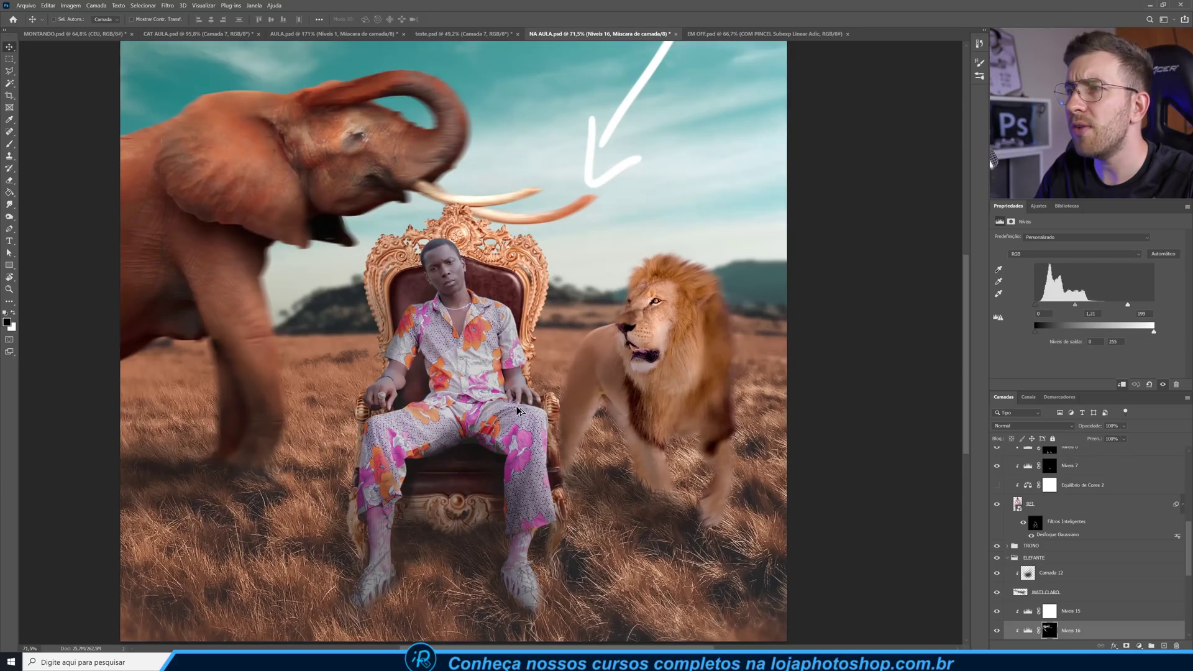
In NA AULA.psd, toggle the lion's Equilíbrio de Cores 3 adjustment to compare its color temperature with the field, leaving it visible
{"action": "left_click", "coordinate": [682, 367], "text": "ctrl"}
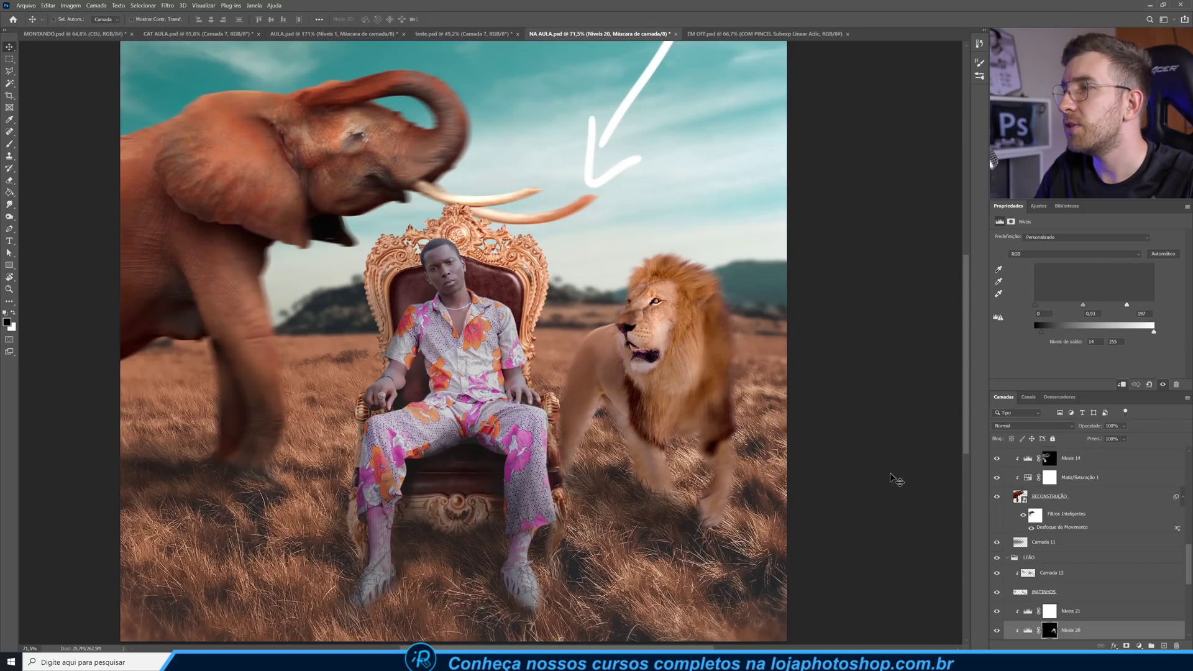
{"action": "scroll", "coordinate": [1025, 598], "scroll_direction": "down", "scroll_amount": 3}
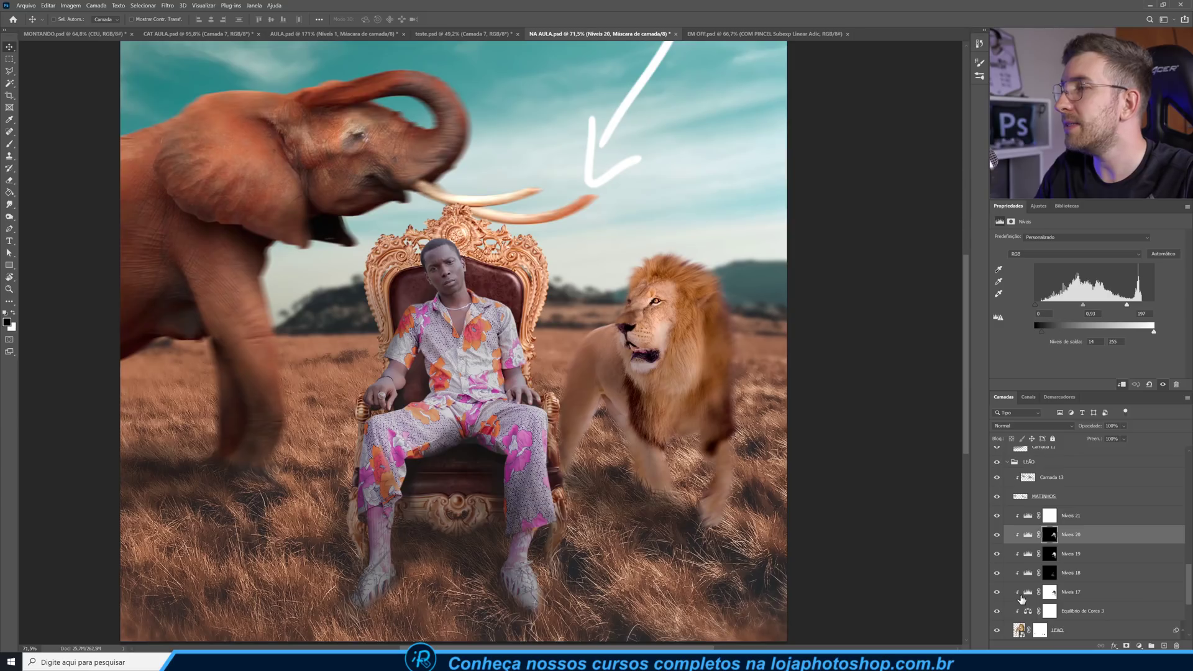
{"action": "left_click", "coordinate": [995, 611]}
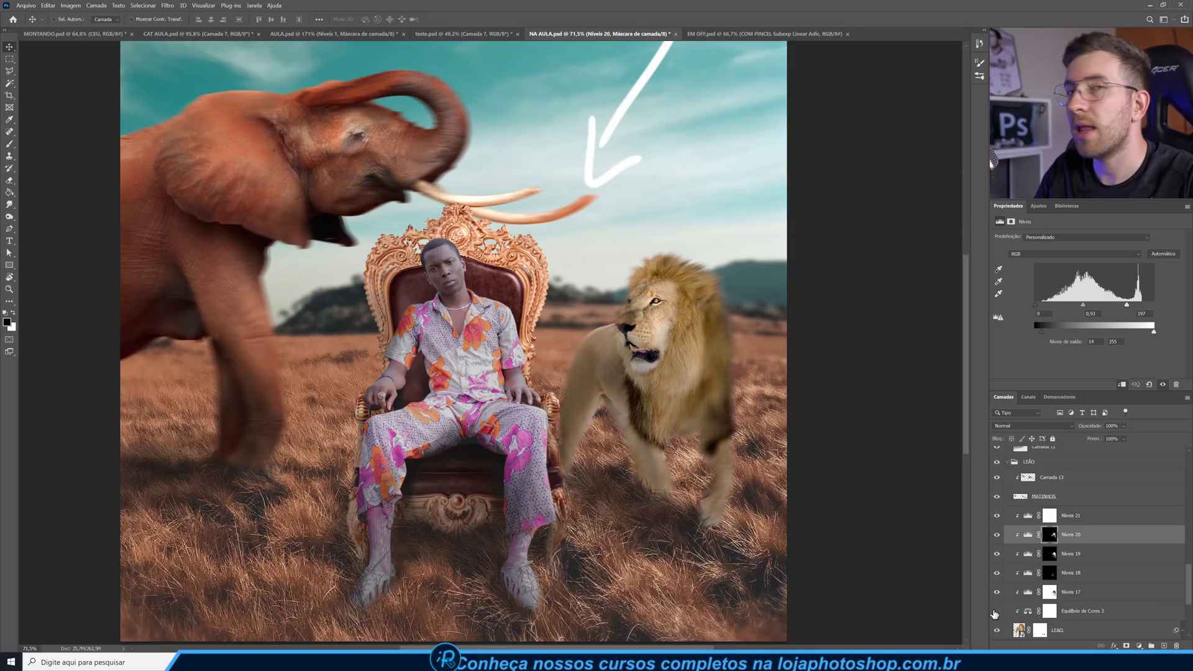
{"action": "left_click", "coordinate": [995, 612]}
{"action": "left_click", "coordinate": [994, 614]}
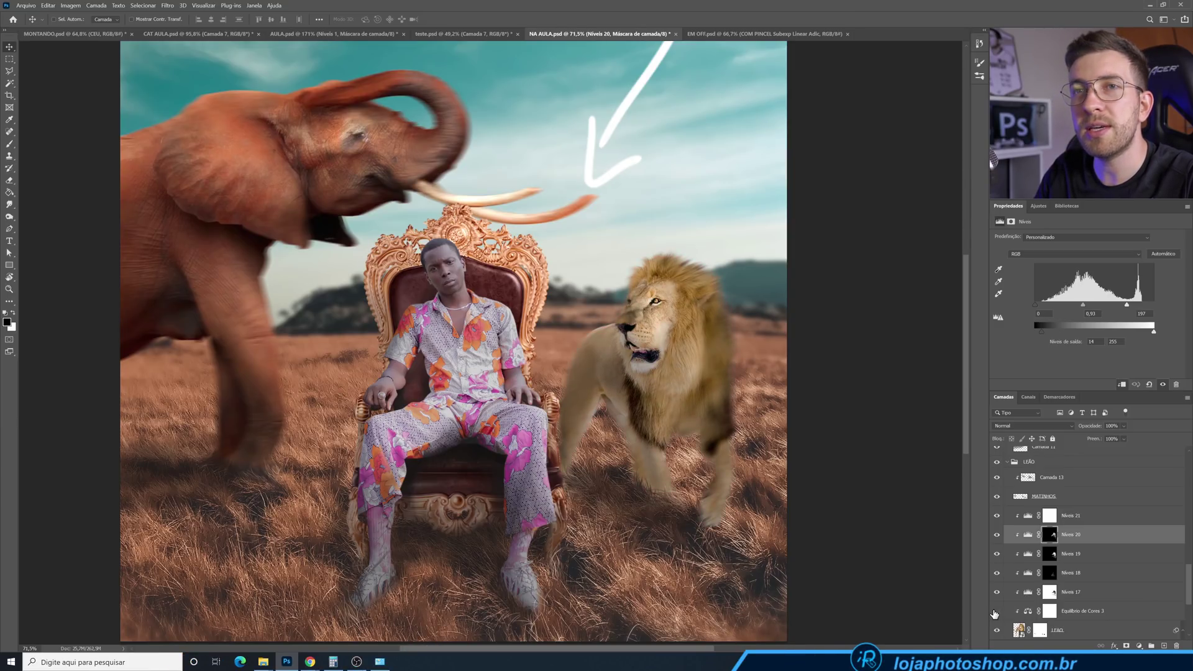
{"action": "left_click", "coordinate": [996, 612]}
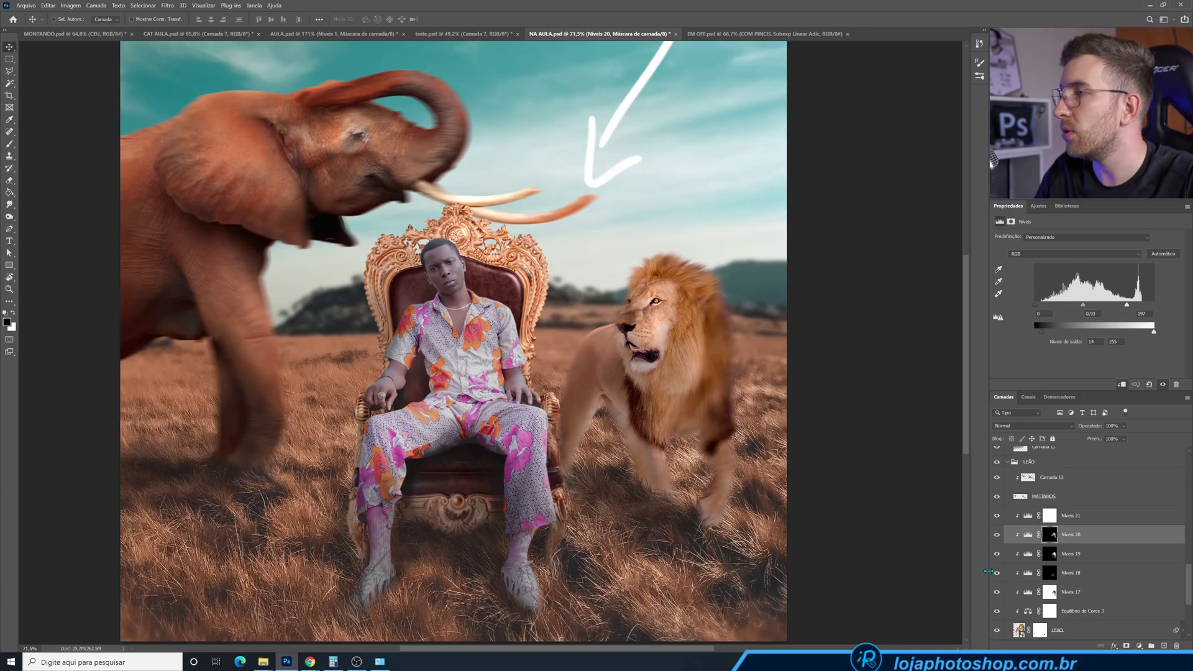
Show the seated man's Equilíbrio de Cores 2 adjustment and compare his color temperature with the rest of the scene
{"action": "scroll", "coordinate": [999, 562], "scroll_direction": "up", "scroll_amount": 3}
{"action": "scroll", "coordinate": [1001, 492], "scroll_direction": "up", "scroll_amount": 3}
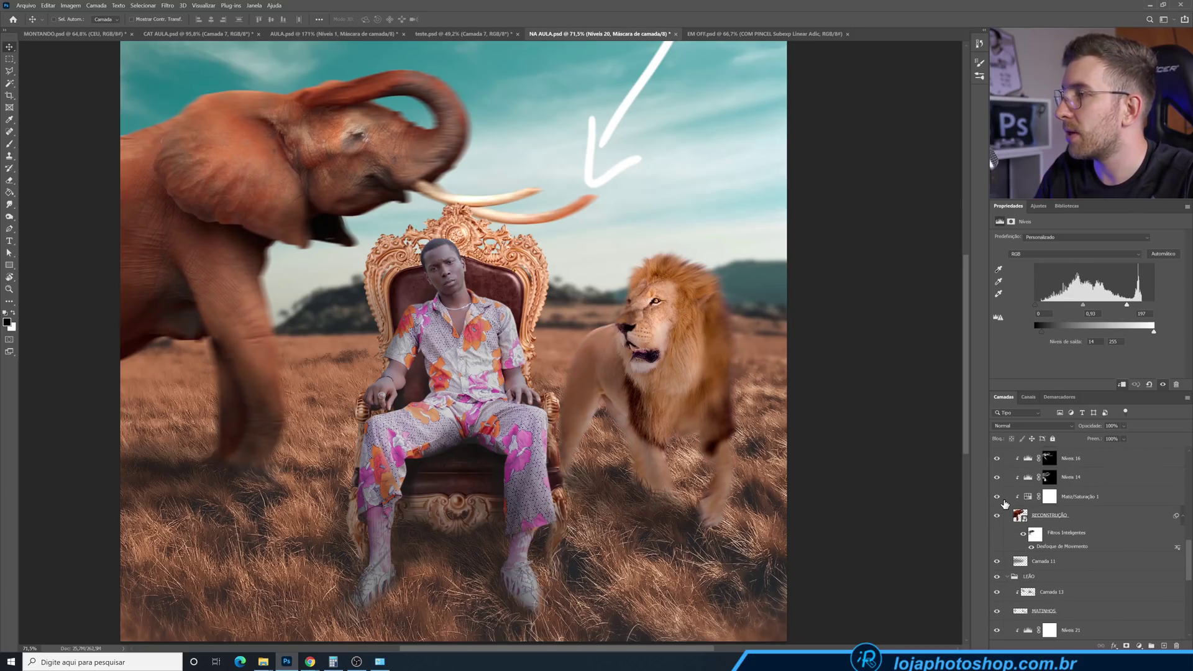
{"action": "scroll", "coordinate": [998, 522], "scroll_direction": "up", "scroll_amount": 3}
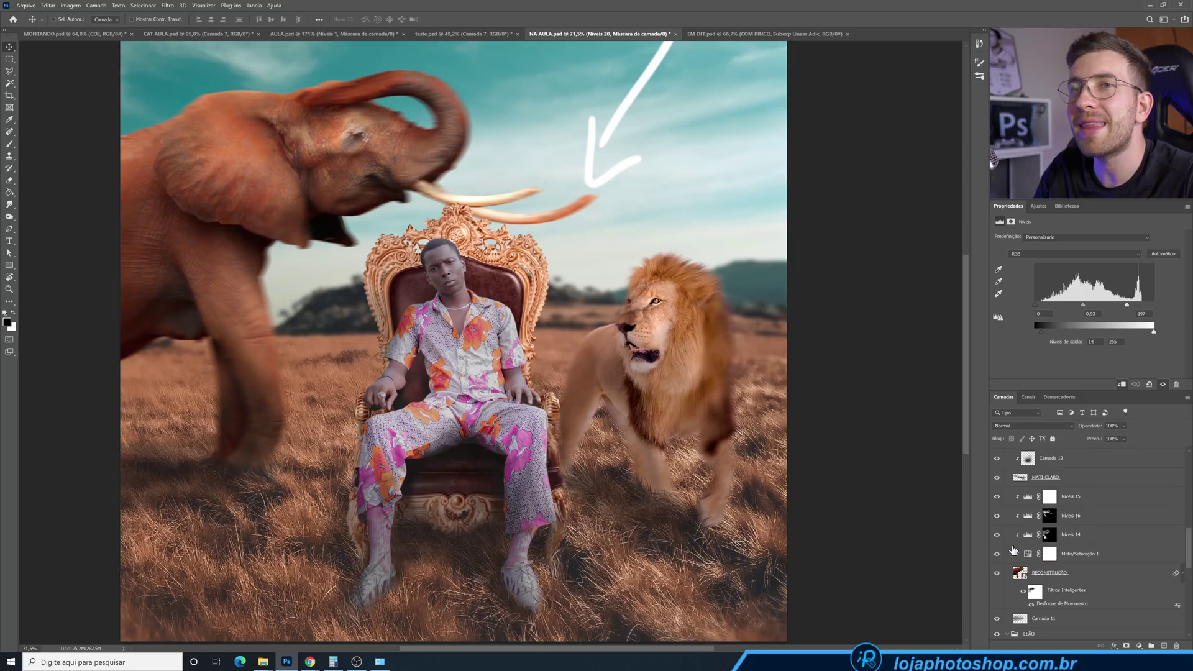
{"action": "scroll", "coordinate": [1025, 574], "scroll_direction": "down", "scroll_amount": 12}
{"action": "scroll", "coordinate": [1028, 582], "scroll_direction": "down", "scroll_amount": 5}
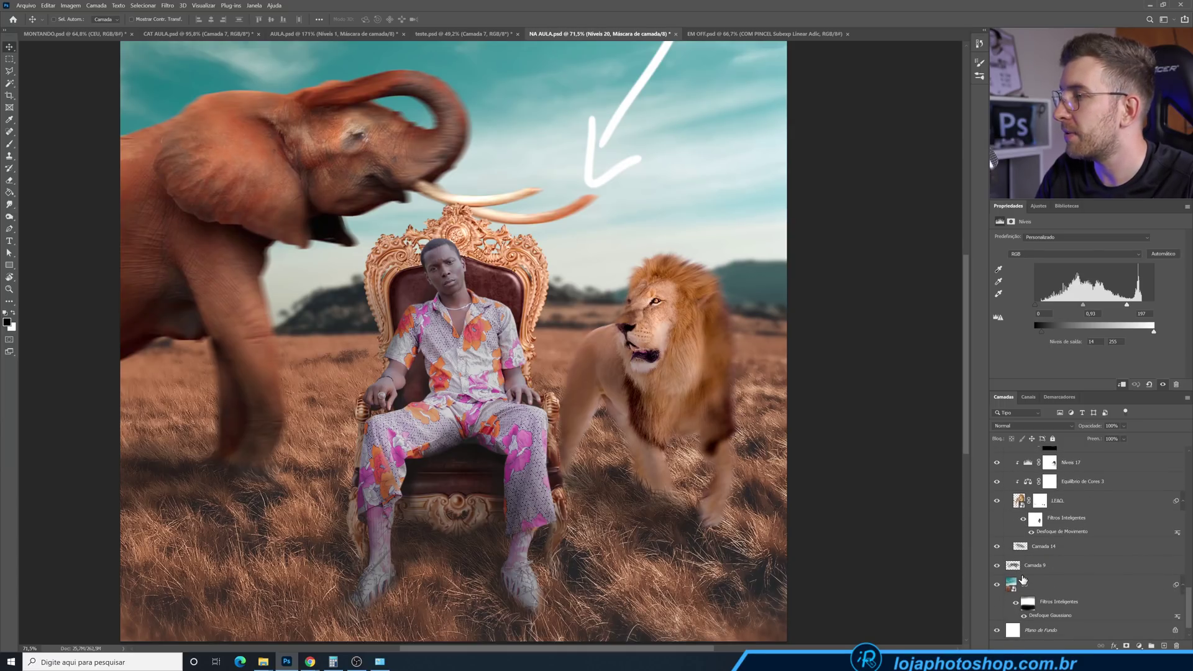
{"action": "scroll", "coordinate": [1013, 546], "scroll_direction": "up", "scroll_amount": 8}
{"action": "scroll", "coordinate": [505, 390], "scroll_direction": "up", "scroll_amount": 3}
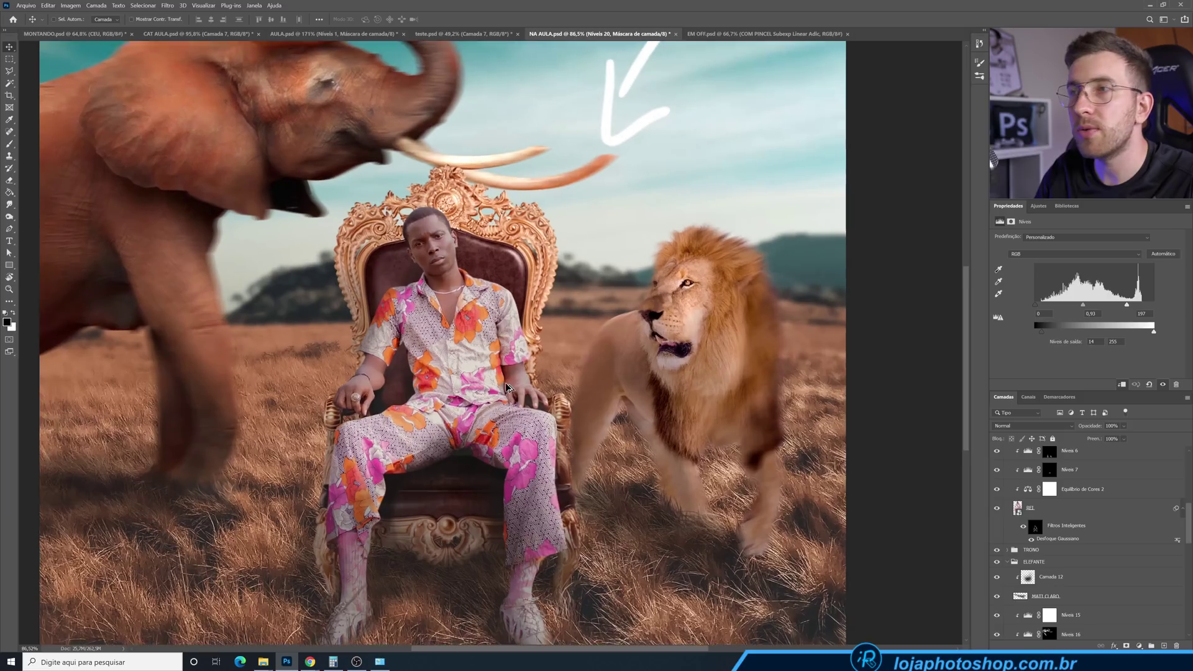
{"action": "scroll", "coordinate": [600, 506], "scroll_direction": "down", "scroll_amount": 2}
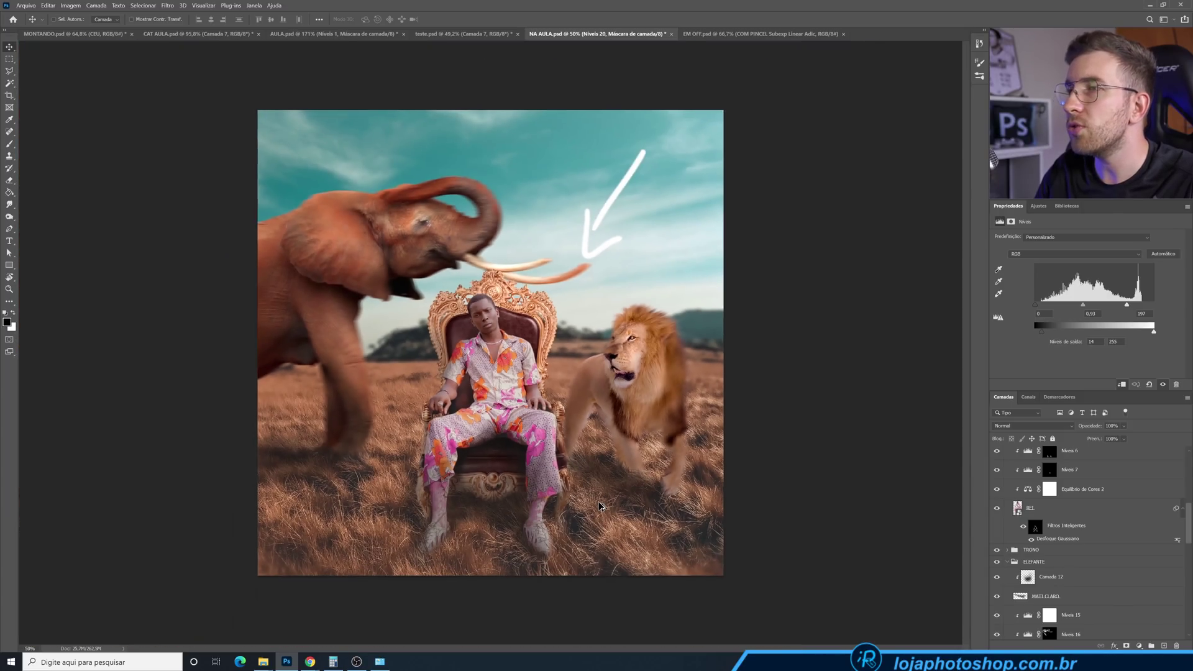